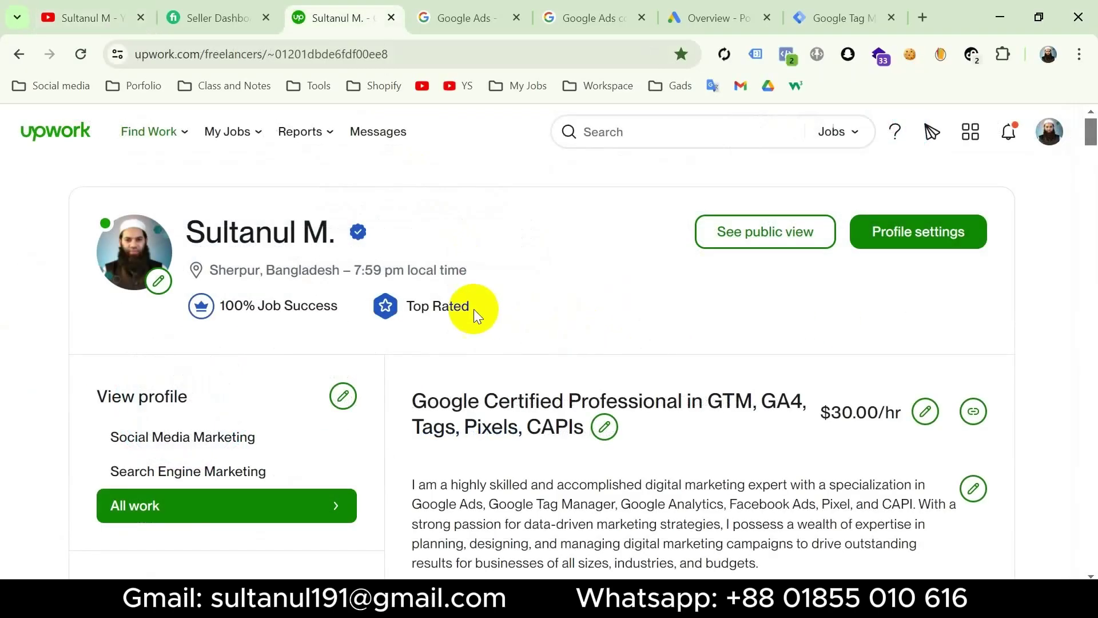
Check the Upwork Top Rated and Job Success badges, glance at Fiverr, then switch to the Google Ads overview
{"action": "mouse_move", "coordinate": [455, 314]}
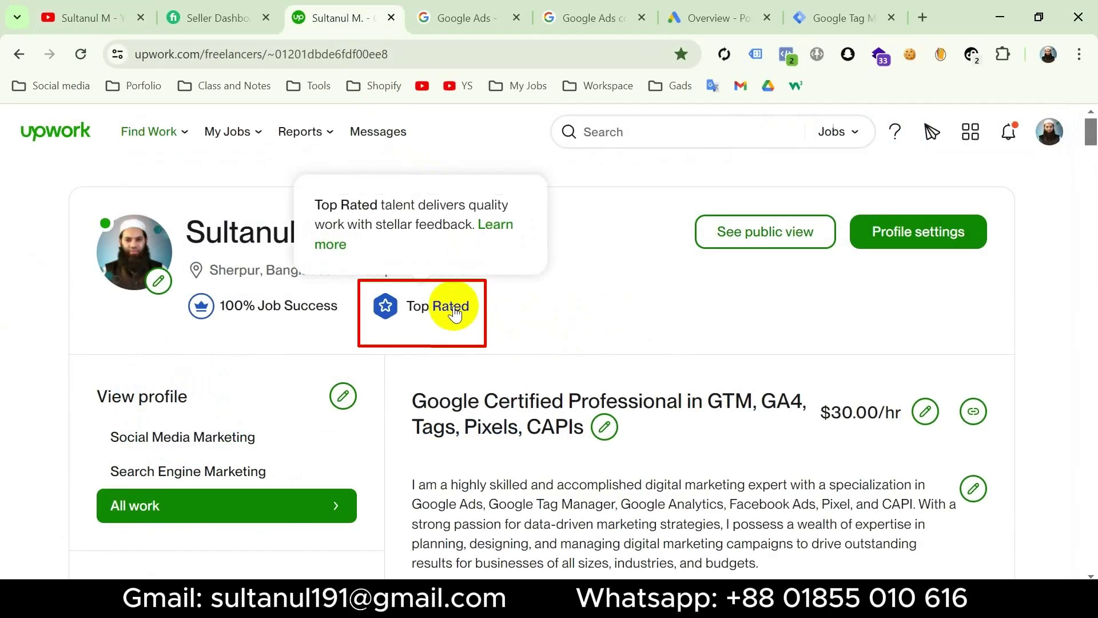
{"action": "mouse_move", "coordinate": [286, 315]}
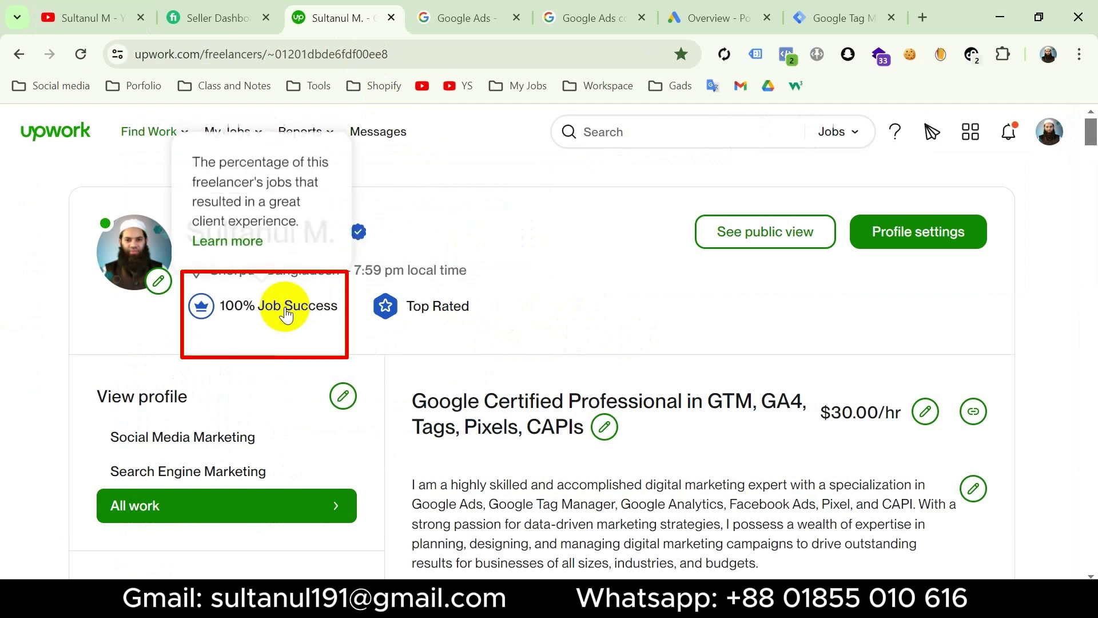
{"action": "left_click", "coordinate": [221, 20]}
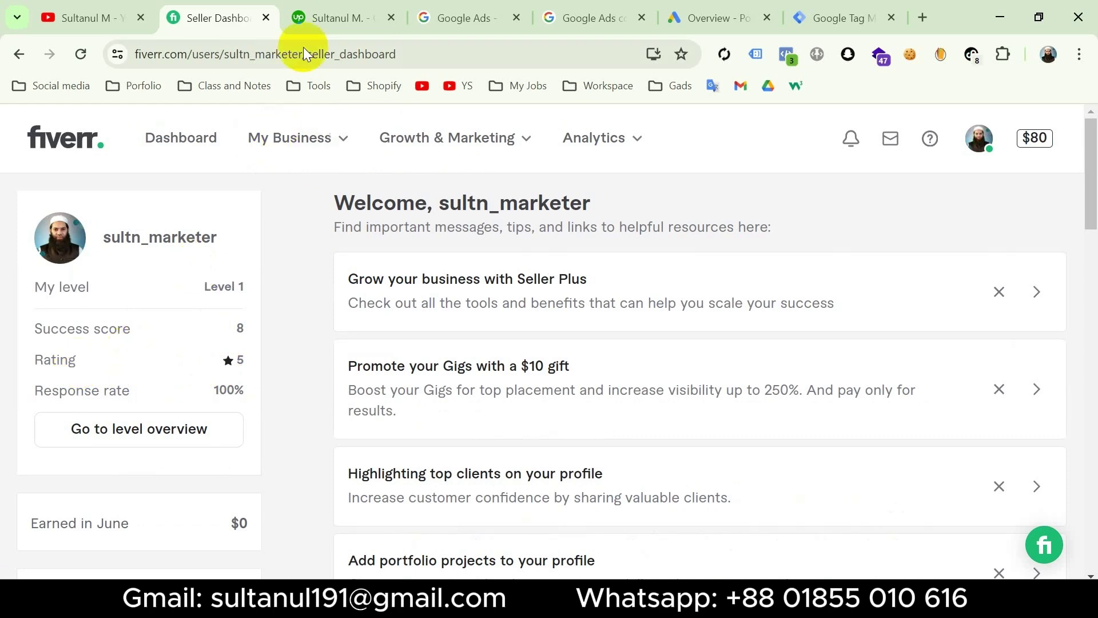
{"action": "left_click", "coordinate": [337, 17]}
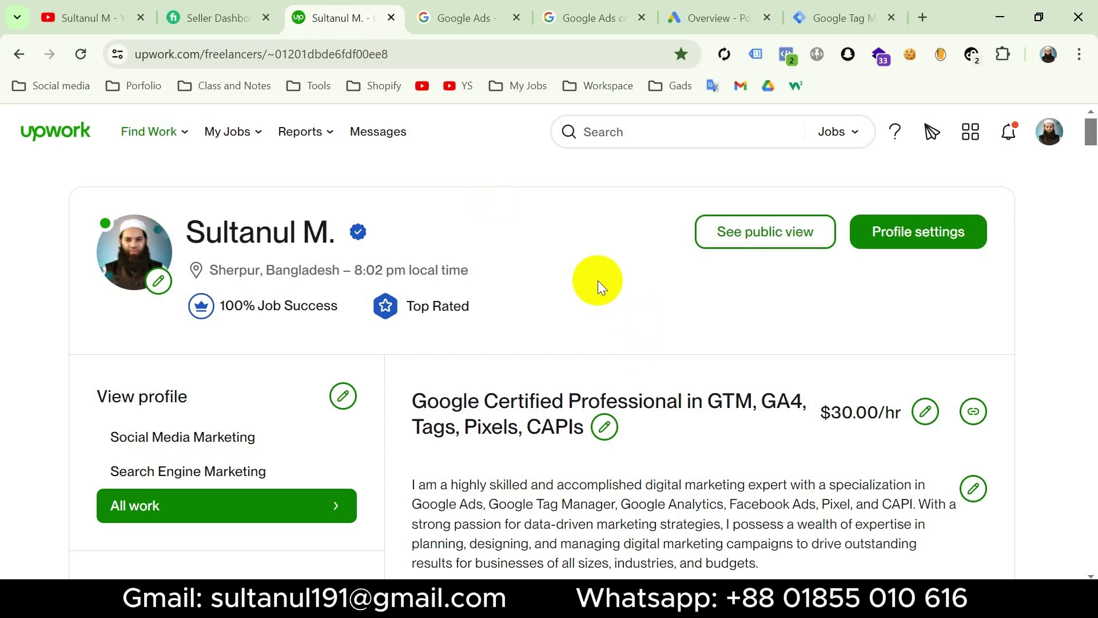
{"action": "left_click", "coordinate": [721, 6]}
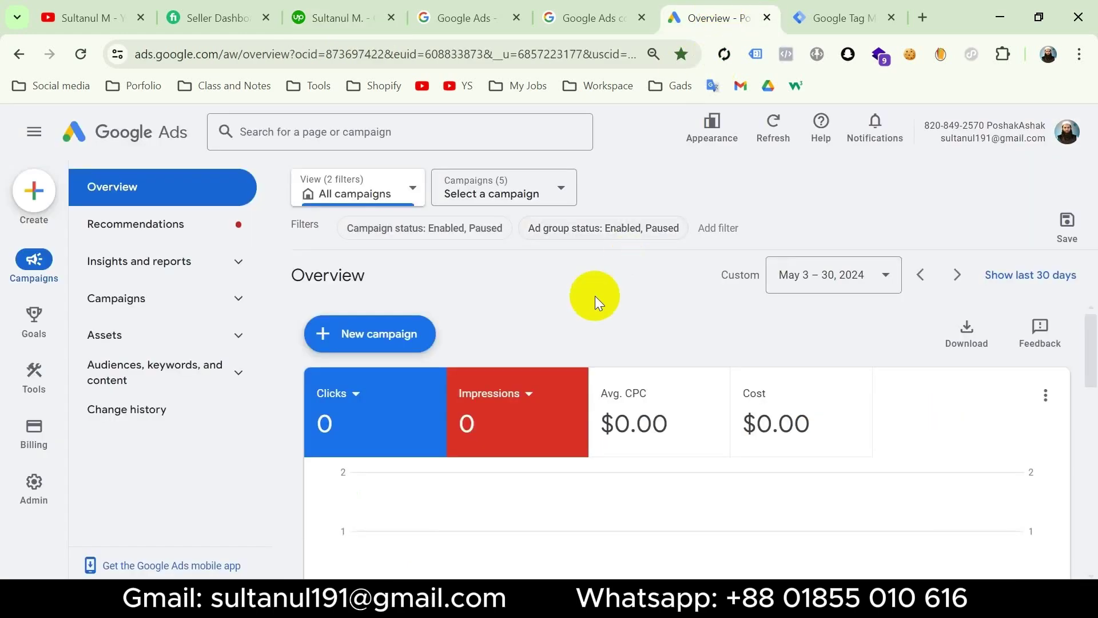
Glance at Tag Manager, then go to Goals > Conversions > Summary in Google Ads
{"action": "left_click", "coordinate": [833, 18]}
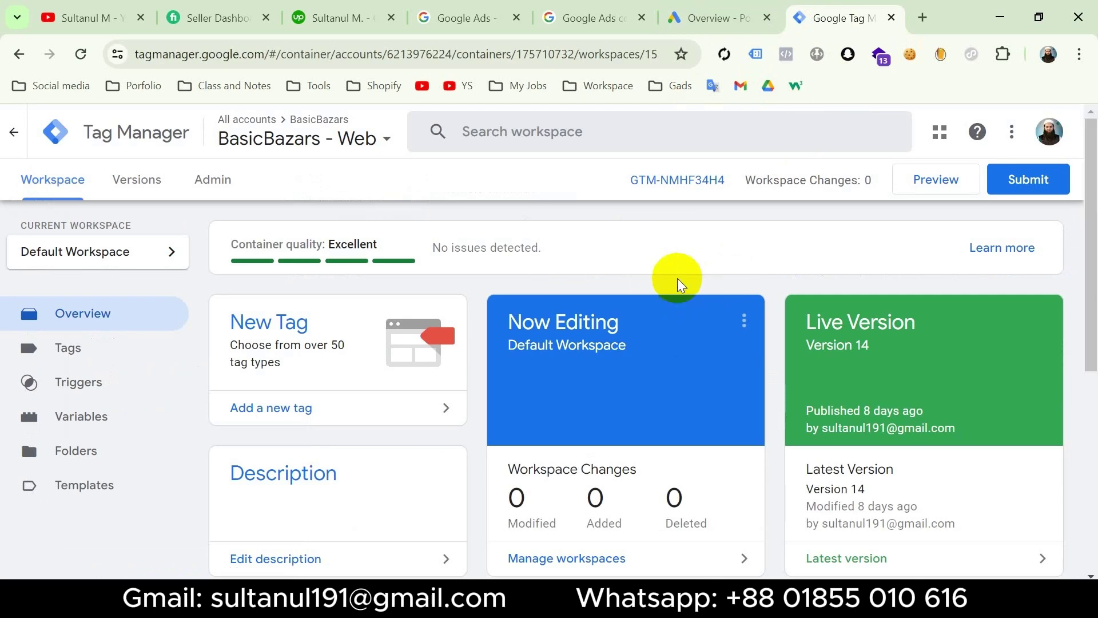
{"action": "left_click", "coordinate": [710, 18]}
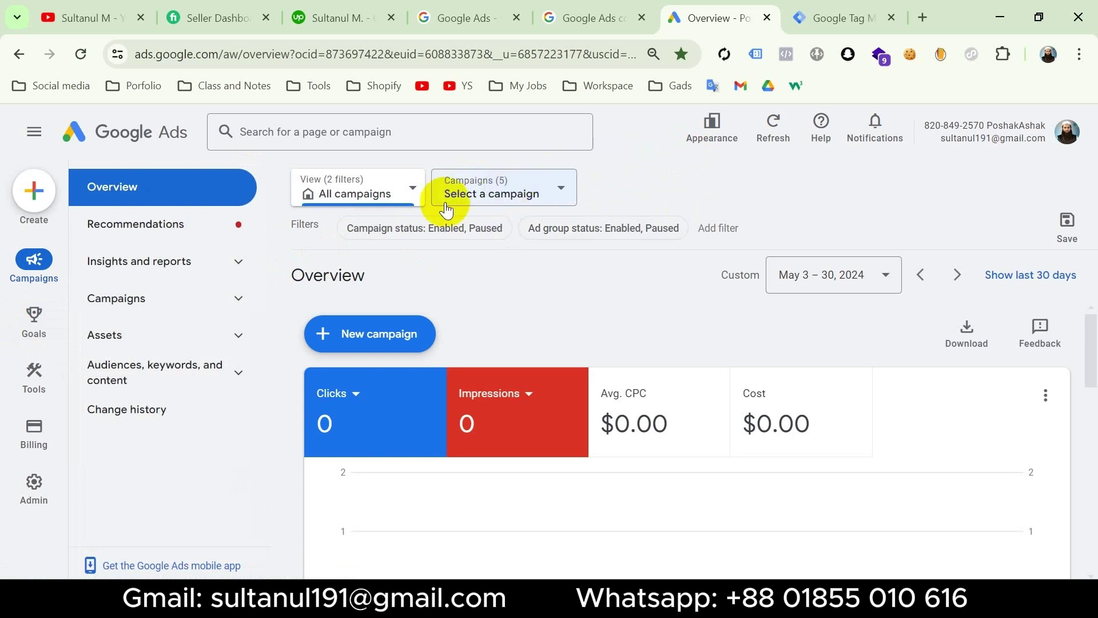
{"action": "mouse_move", "coordinate": [26, 319]}
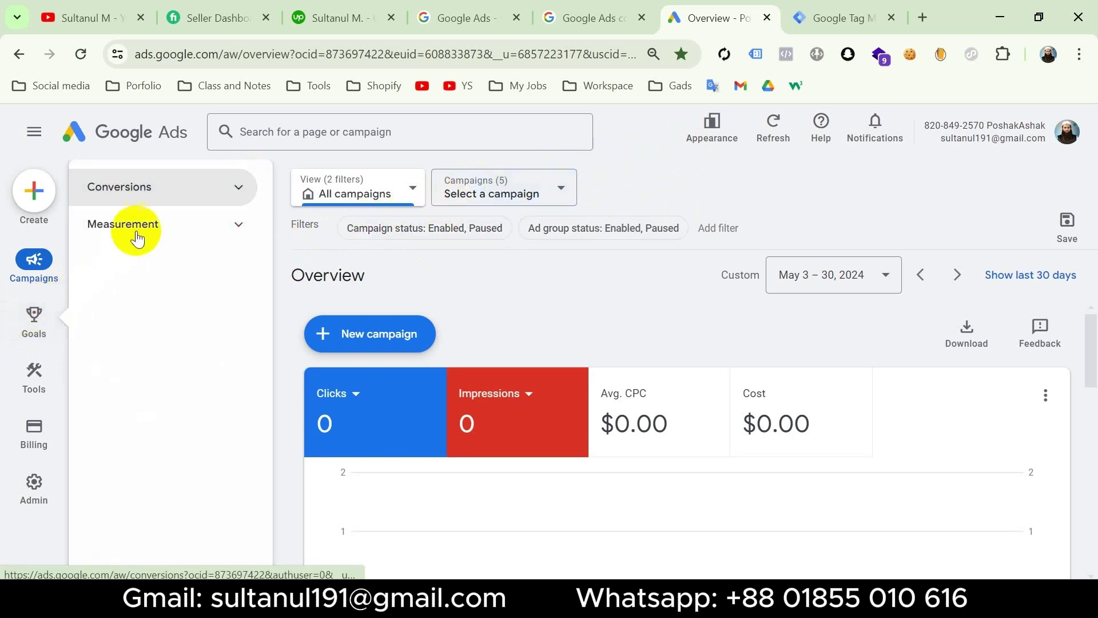
{"action": "left_click", "coordinate": [229, 186]}
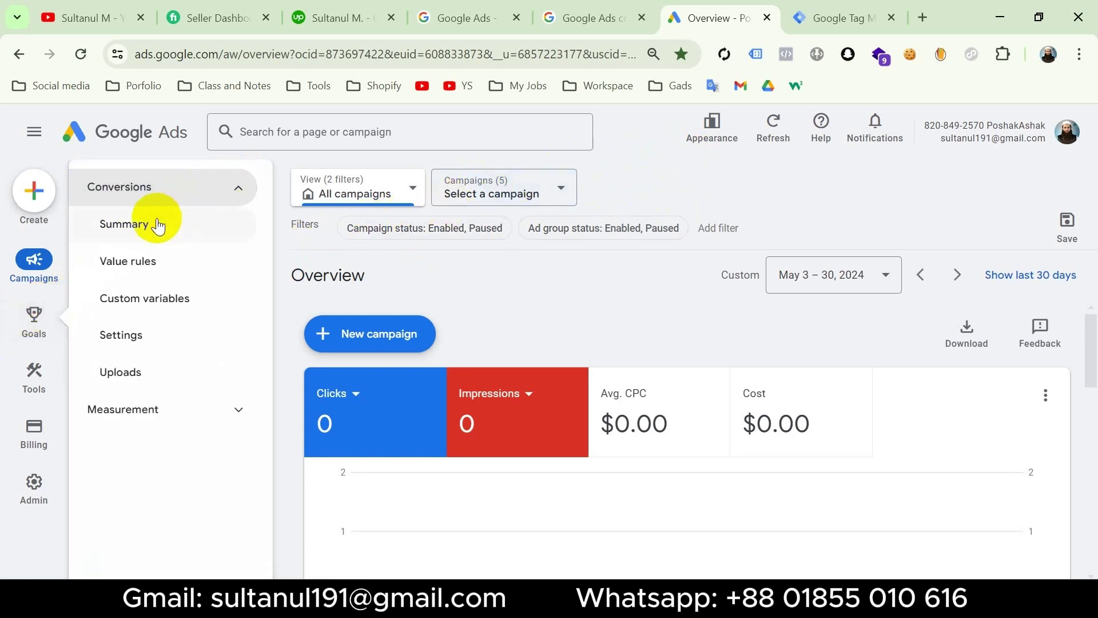
{"action": "left_click", "coordinate": [154, 225]}
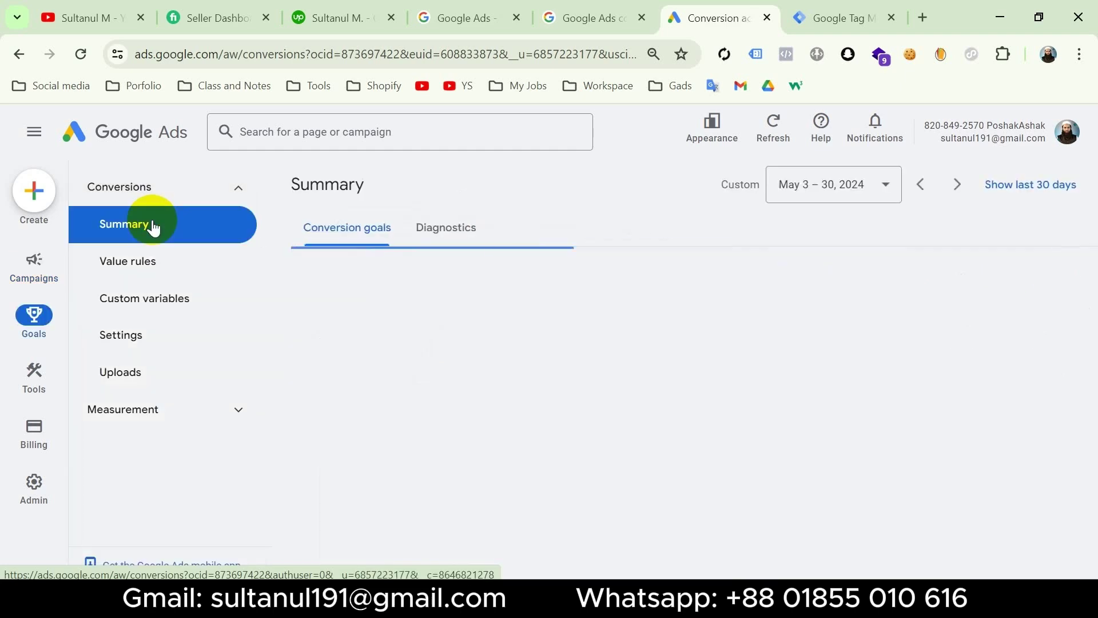
Start a new Website conversion action and scan the pasted basicbazars.myshopify.com domain
{"action": "left_click", "coordinate": [434, 280]}
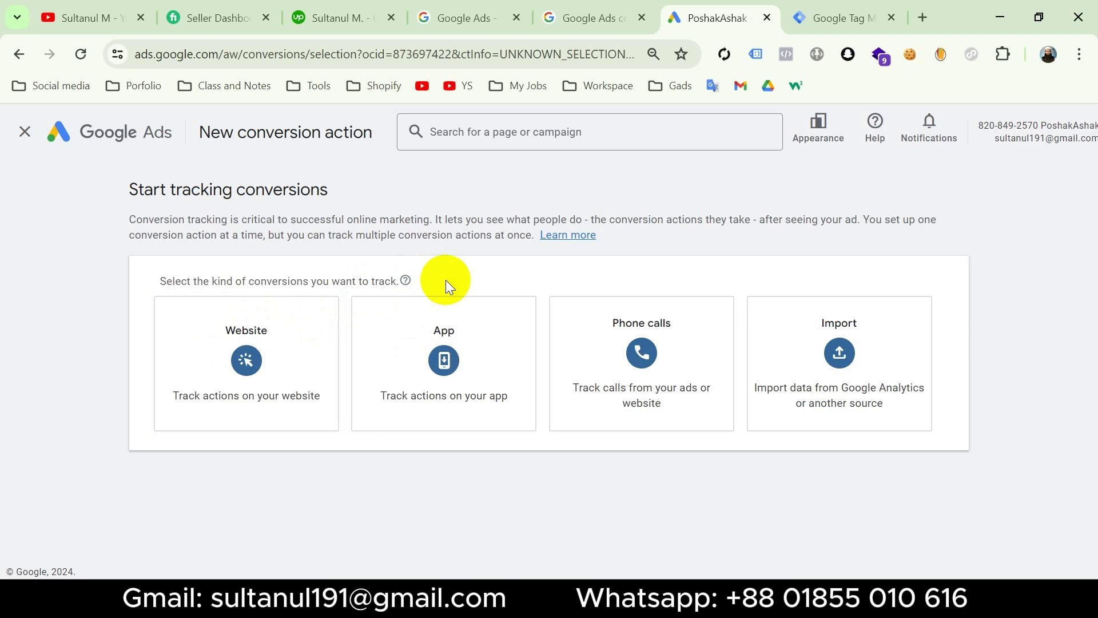
{"action": "left_click", "coordinate": [279, 335]}
{"action": "left_click", "coordinate": [310, 358]}
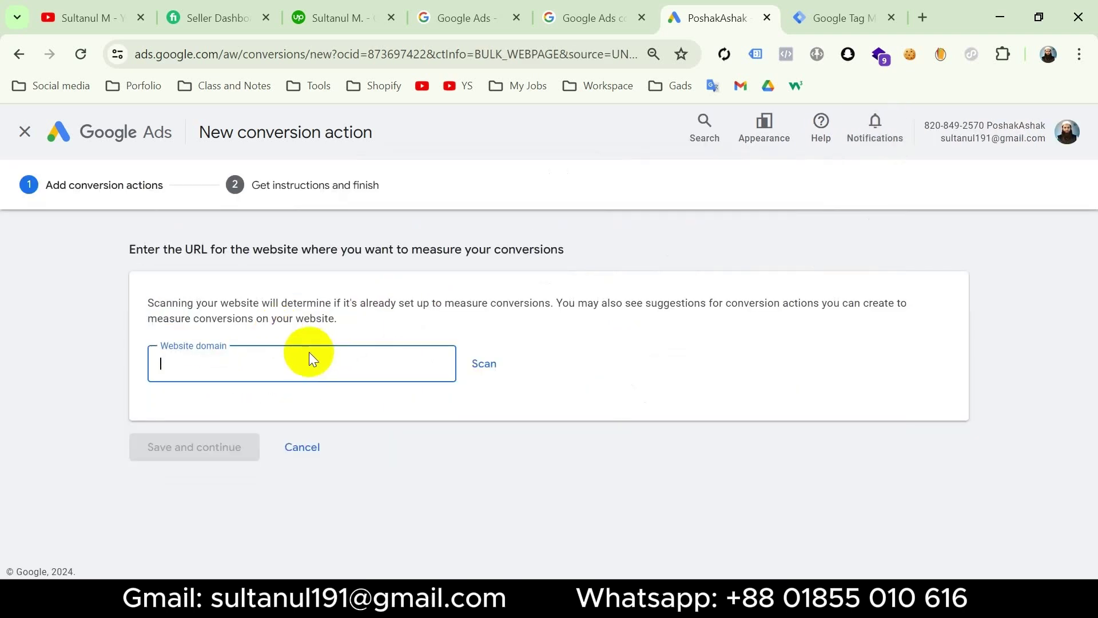
{"action": "type", "text": "https://basicbazars.myshopify.com/"}
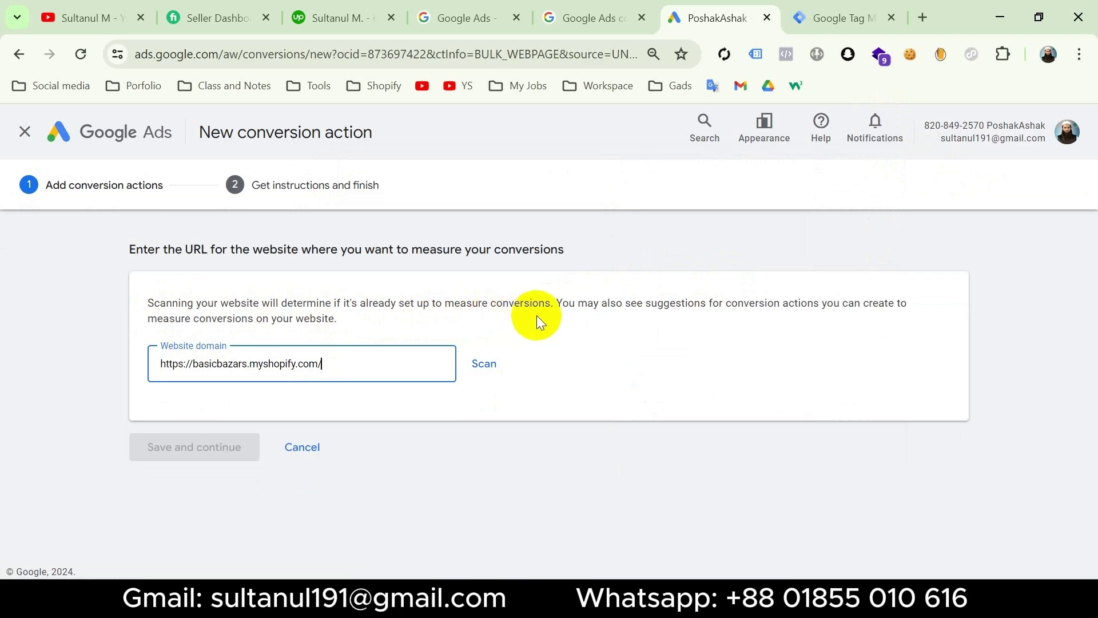
{"action": "left_click", "coordinate": [490, 369]}
Choose to add a conversion action manually below the scan results
{"action": "scroll", "coordinate": [483, 365], "scroll_direction": "down", "scroll_amount": 2}
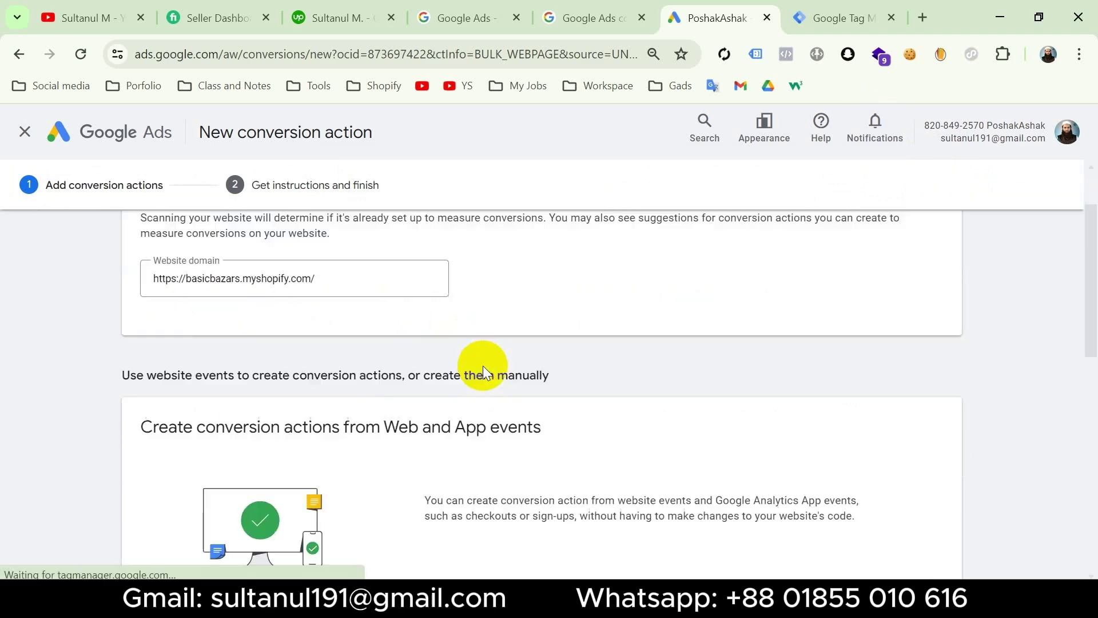
{"action": "scroll", "coordinate": [483, 365], "scroll_direction": "down", "scroll_amount": 5}
{"action": "scroll", "coordinate": [576, 343], "scroll_direction": "up", "scroll_amount": 6}
{"action": "scroll", "coordinate": [363, 461], "scroll_direction": "down", "scroll_amount": 2}
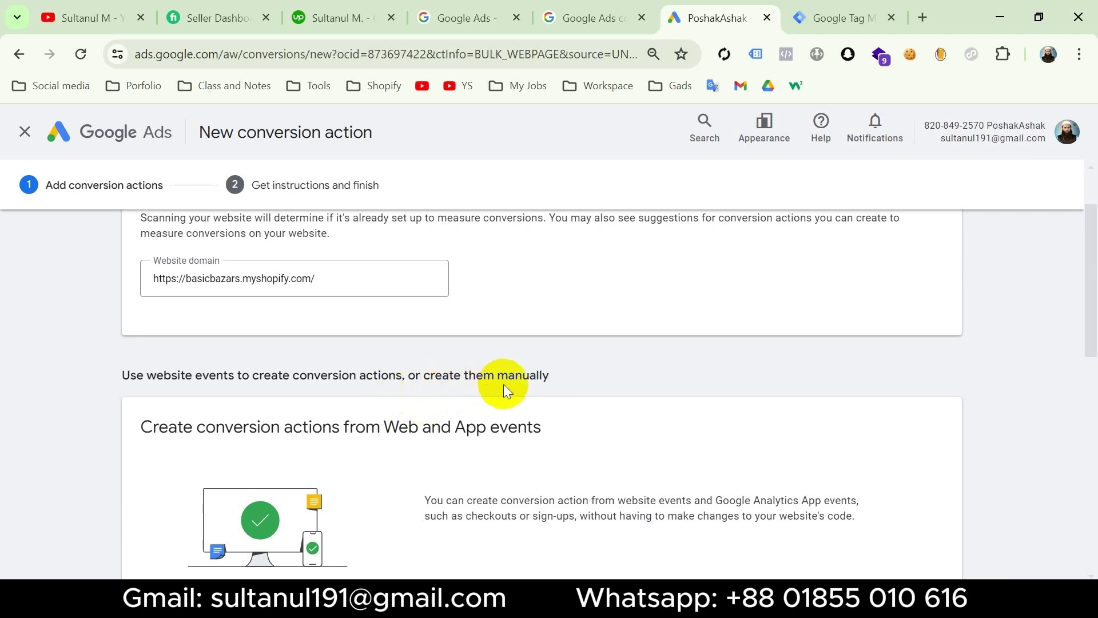
{"action": "scroll", "coordinate": [535, 383], "scroll_direction": "down", "scroll_amount": 7}
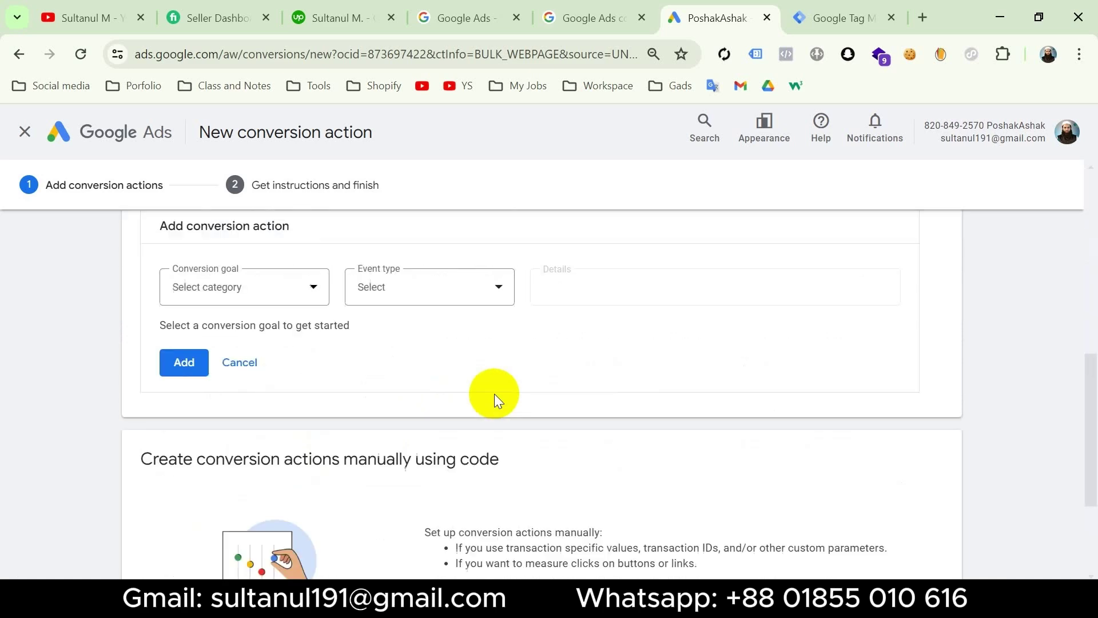
{"action": "scroll", "coordinate": [494, 393], "scroll_direction": "down", "scroll_amount": 3}
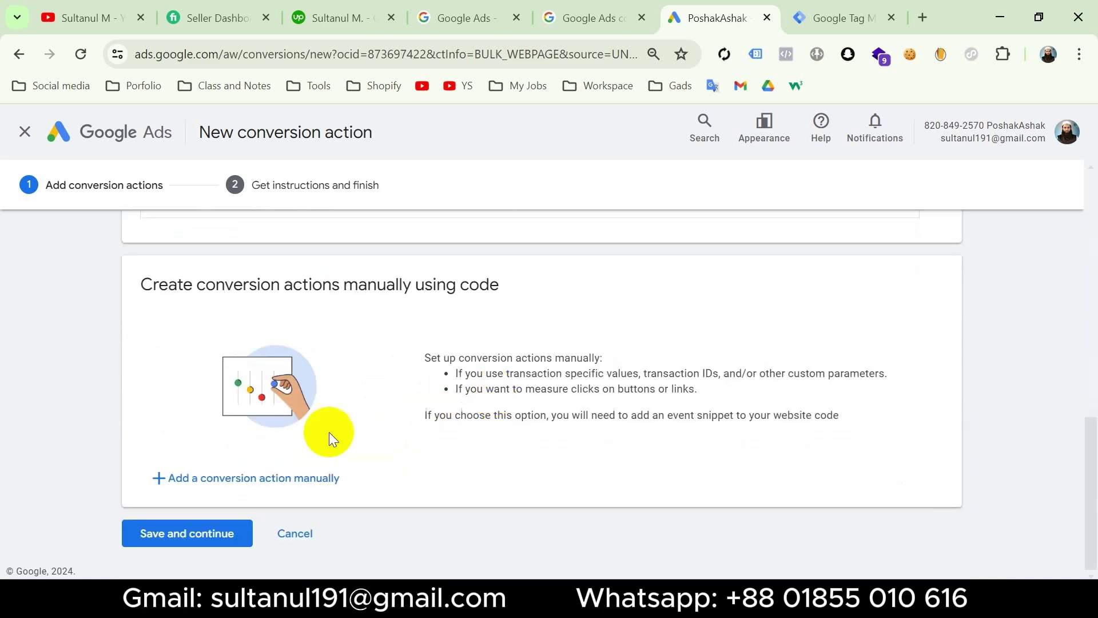
{"action": "left_click", "coordinate": [284, 491]}
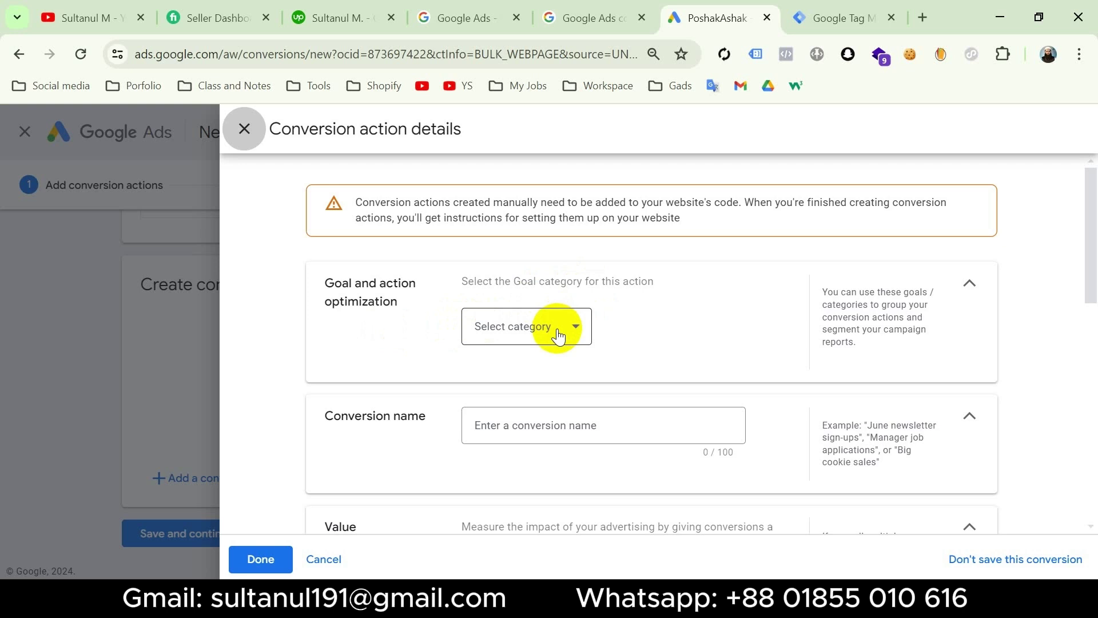
Set goal category Other, name the conversion 'Sale - View item', review Value and Count, and confirm with Done
{"action": "left_click", "coordinate": [558, 336]}
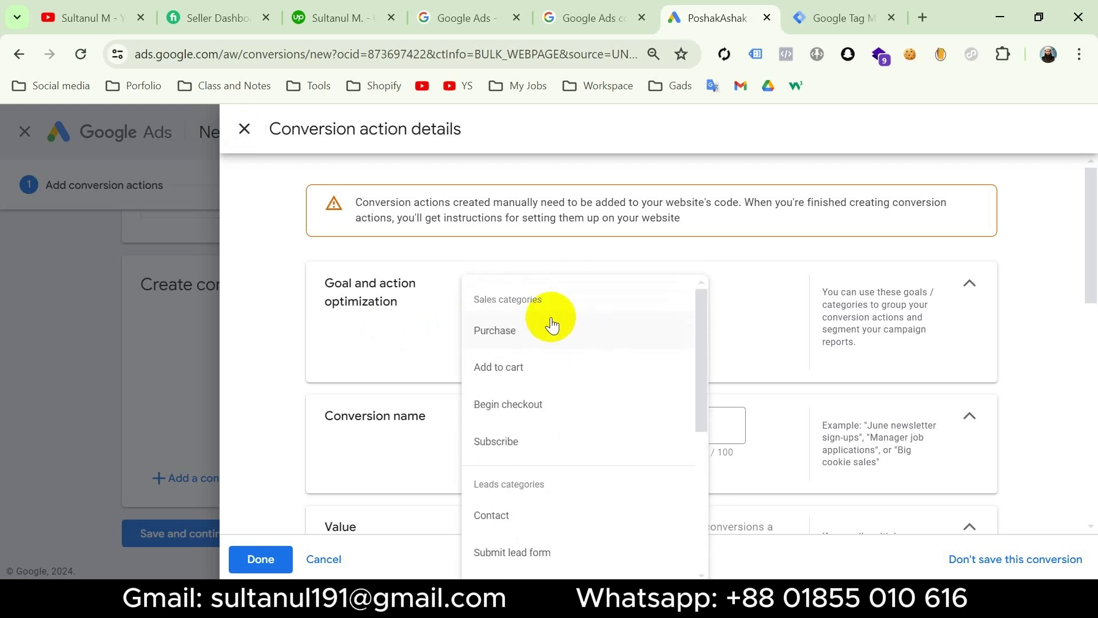
{"action": "scroll", "coordinate": [582, 450], "scroll_direction": "down", "scroll_amount": 5}
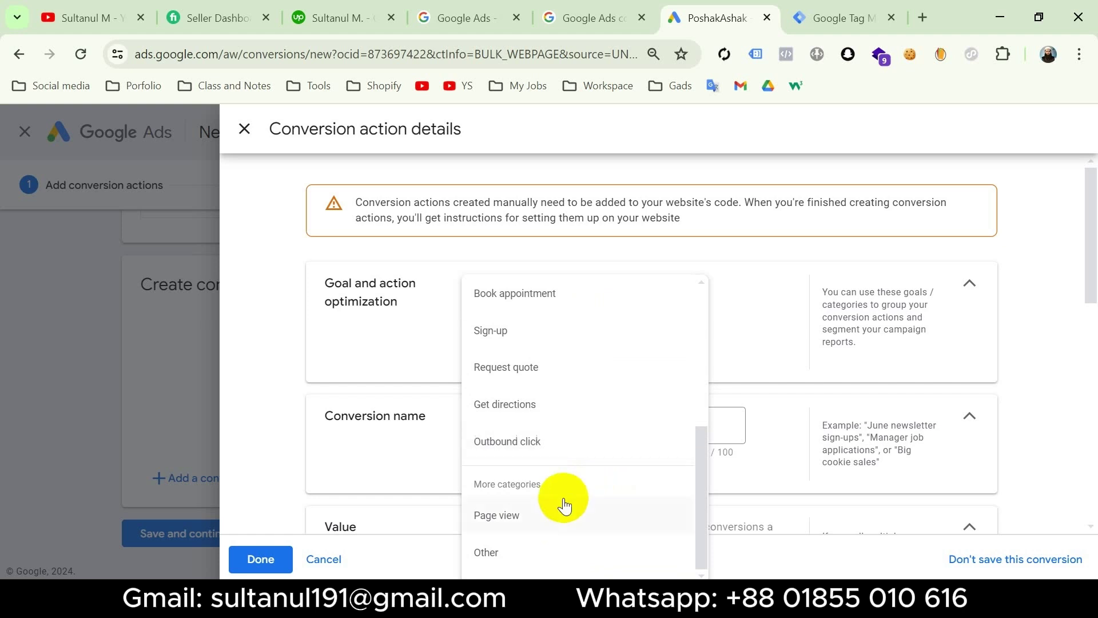
{"action": "left_click", "coordinate": [548, 554]}
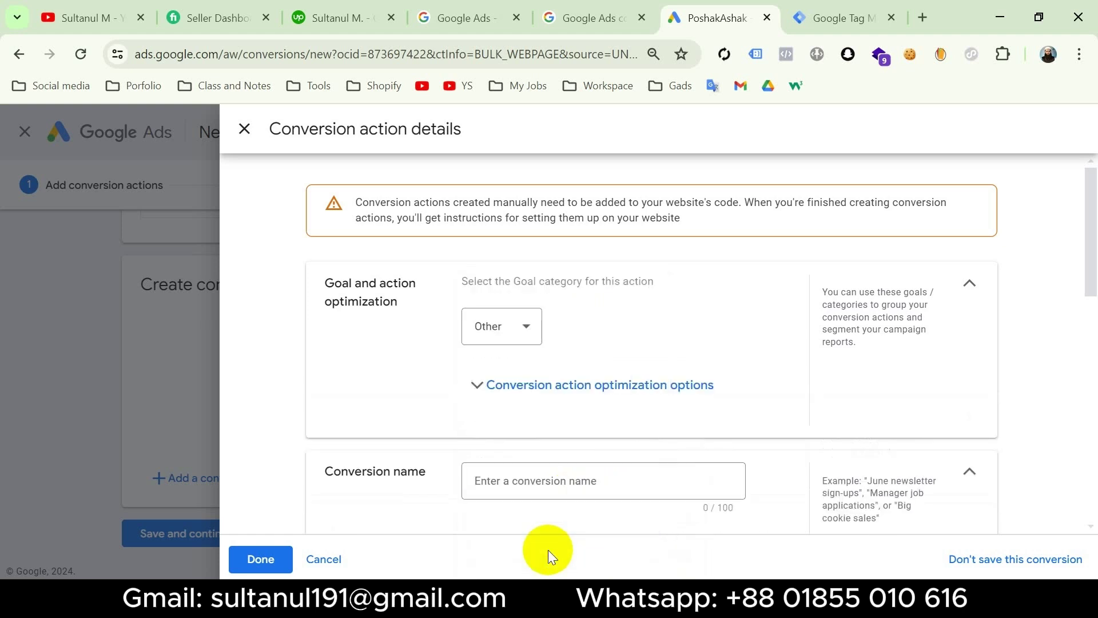
{"action": "left_click", "coordinate": [541, 489]}
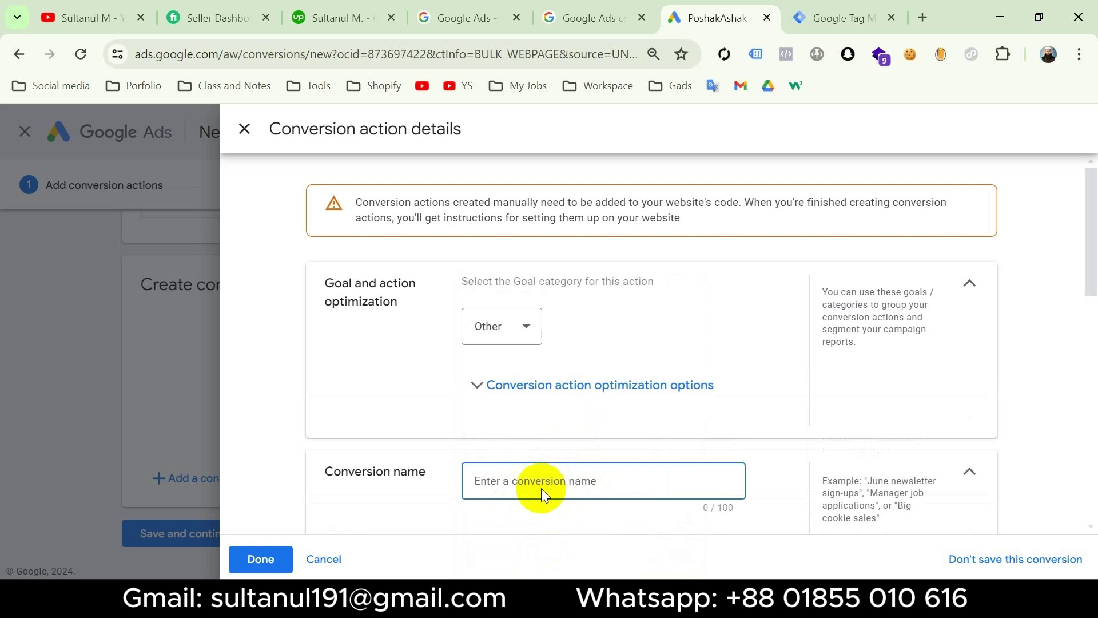
{"action": "type", "text": "Sale - View item"}
{"action": "scroll", "coordinate": [780, 472], "scroll_direction": "down", "scroll_amount": 5}
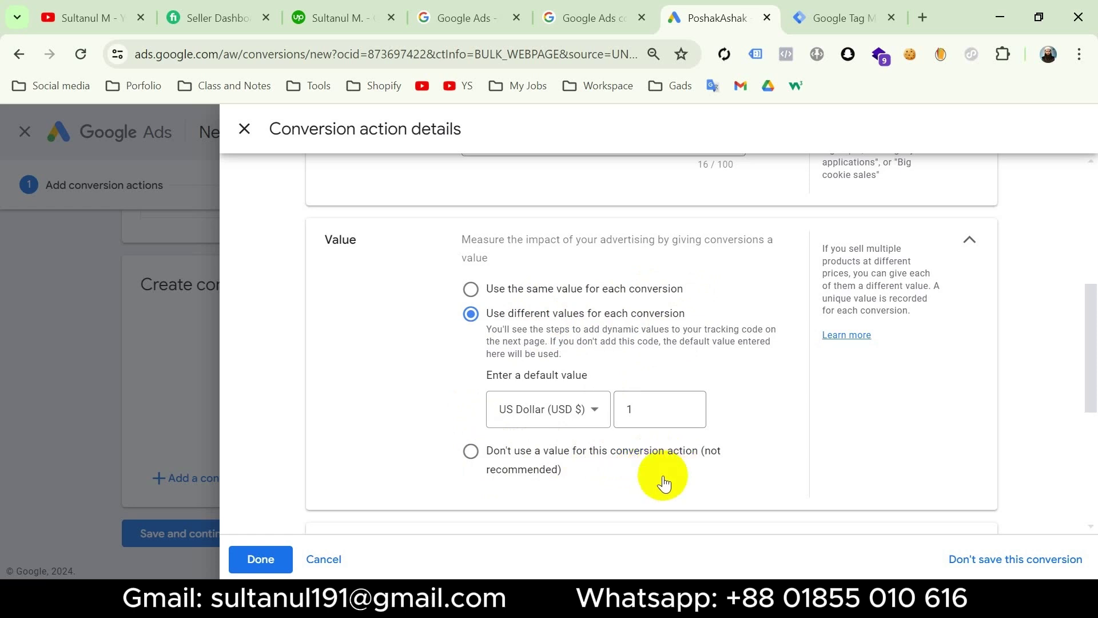
{"action": "scroll", "coordinate": [861, 402], "scroll_direction": "down", "scroll_amount": 1}
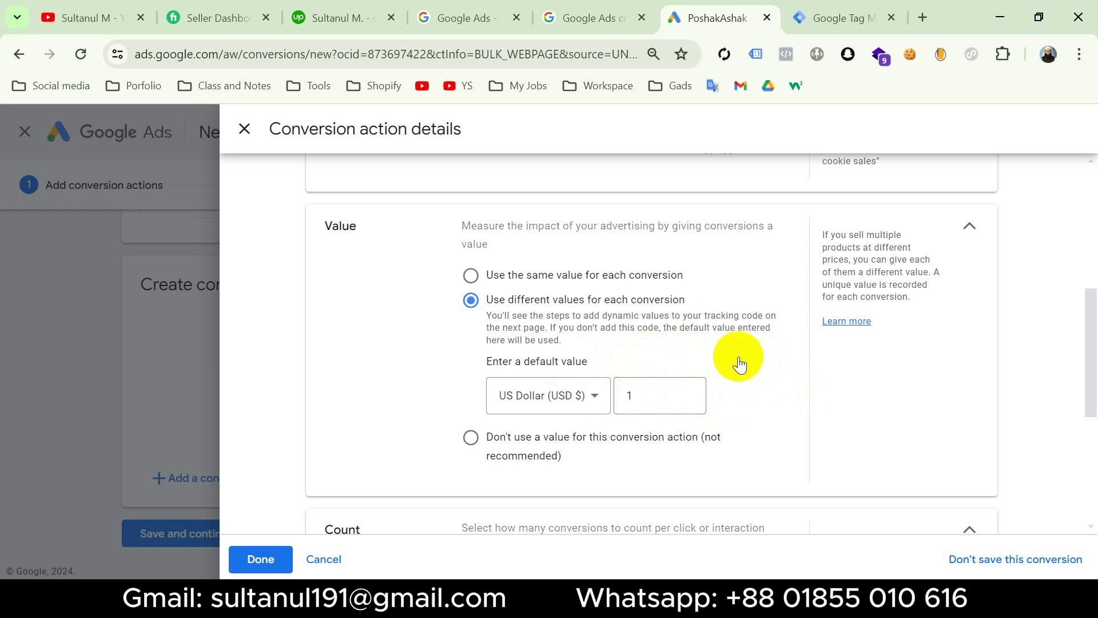
{"action": "scroll", "coordinate": [715, 369], "scroll_direction": "down", "scroll_amount": 5}
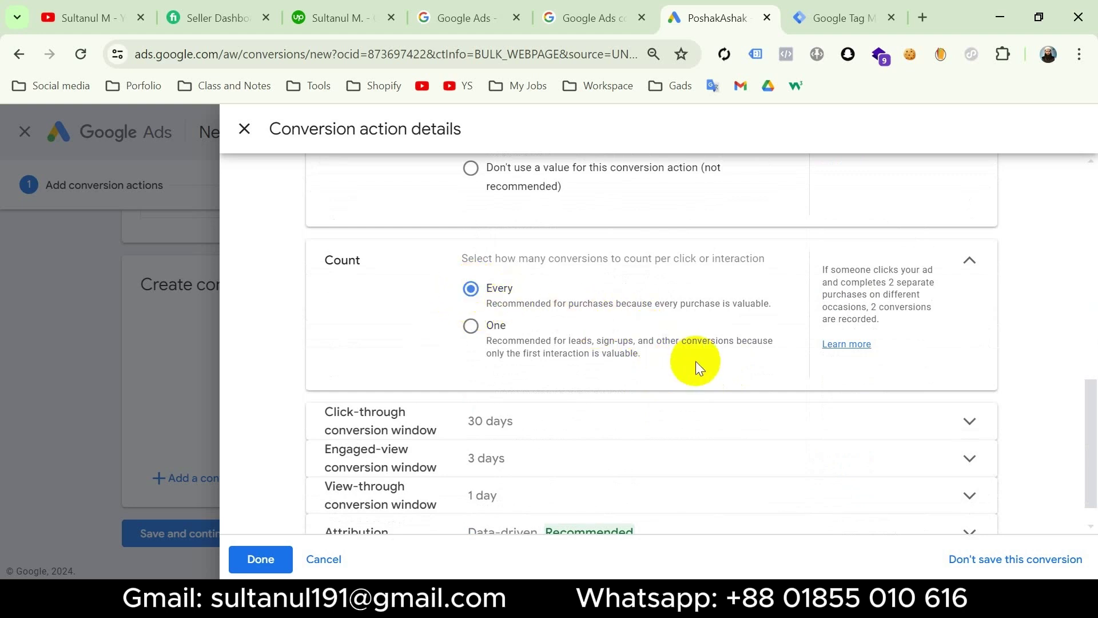
{"action": "scroll", "coordinate": [695, 363], "scroll_direction": "down", "scroll_amount": 1}
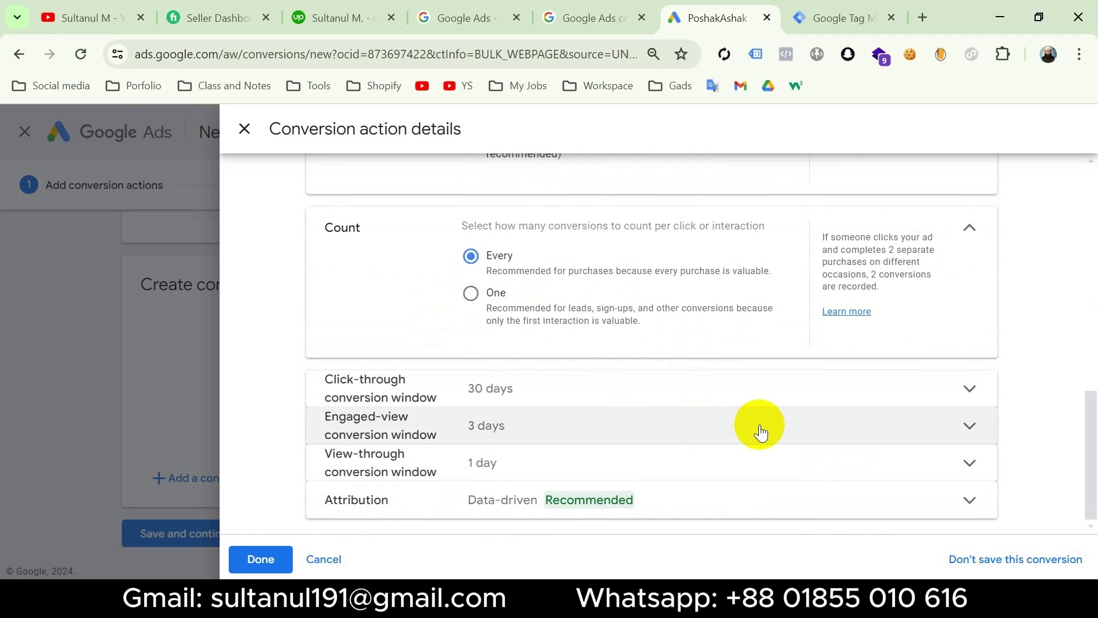
{"action": "left_click", "coordinate": [262, 562]}
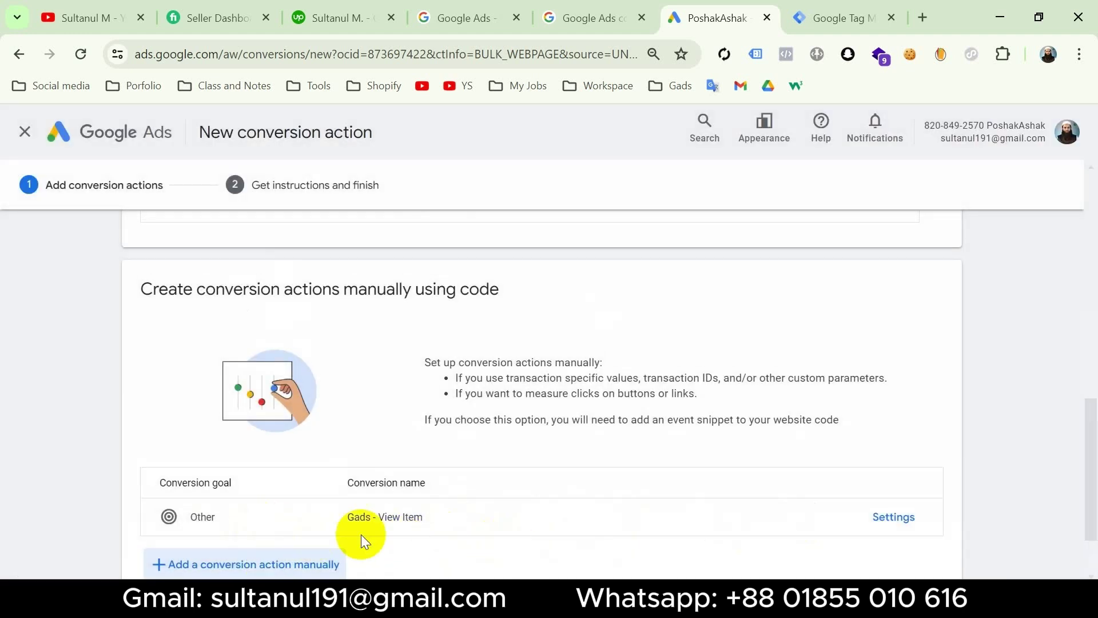
Save and continue, show the Google Tag Manager setup instructions, and select the conversion ID and label
{"action": "scroll", "coordinate": [473, 542], "scroll_direction": "down", "scroll_amount": 2}
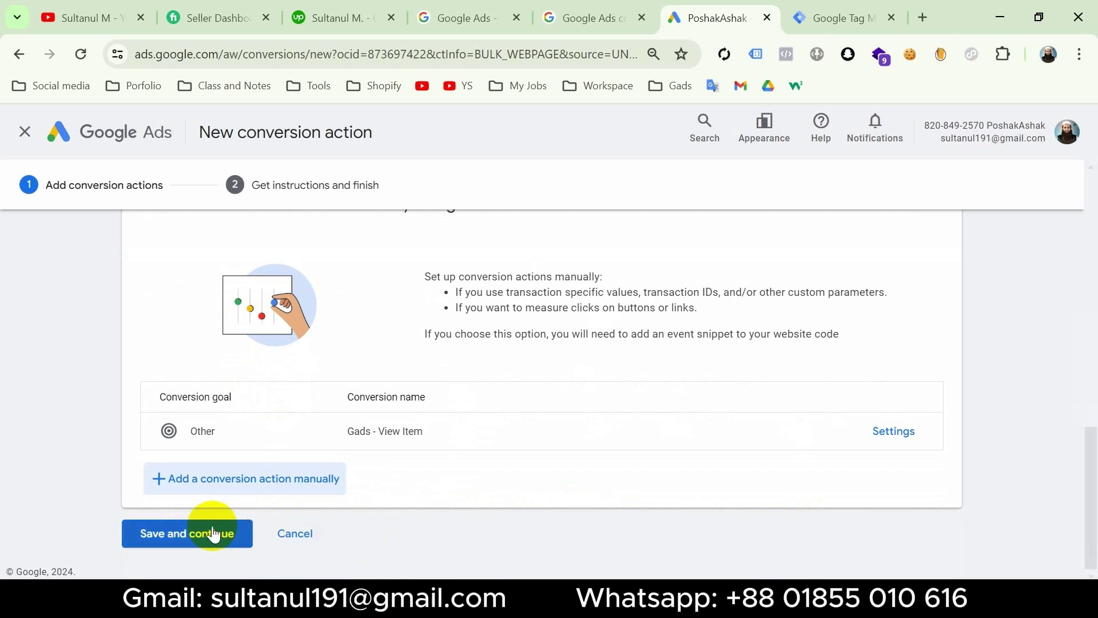
{"action": "left_click", "coordinate": [184, 535]}
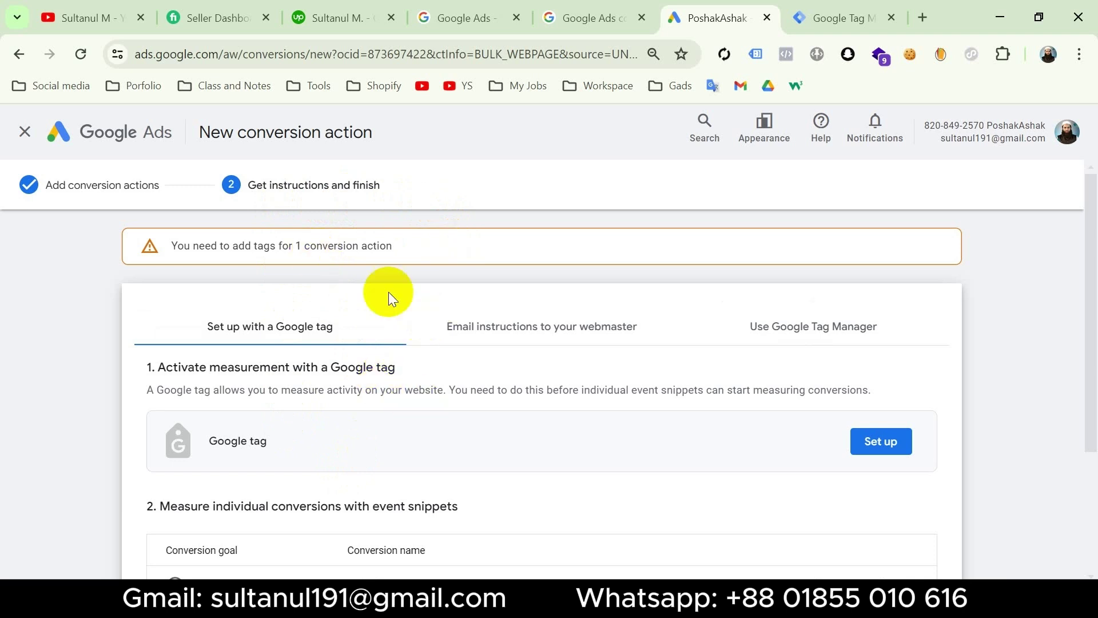
{"action": "left_click", "coordinate": [812, 336]}
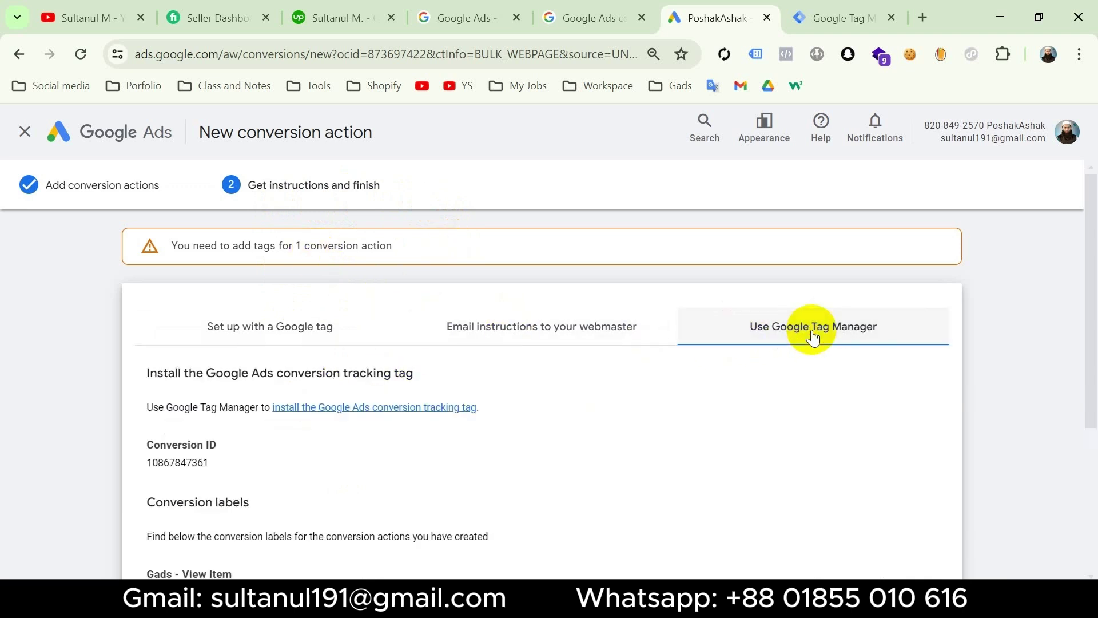
{"action": "scroll", "coordinate": [543, 444], "scroll_direction": "down", "scroll_amount": 1}
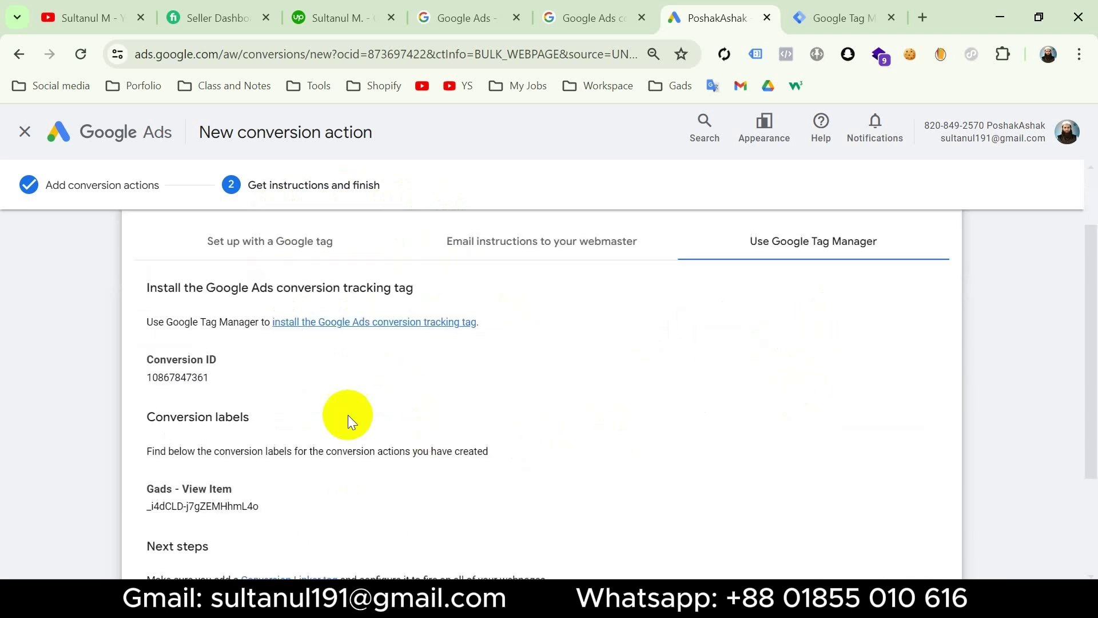
{"action": "double_click", "coordinate": [183, 382]}
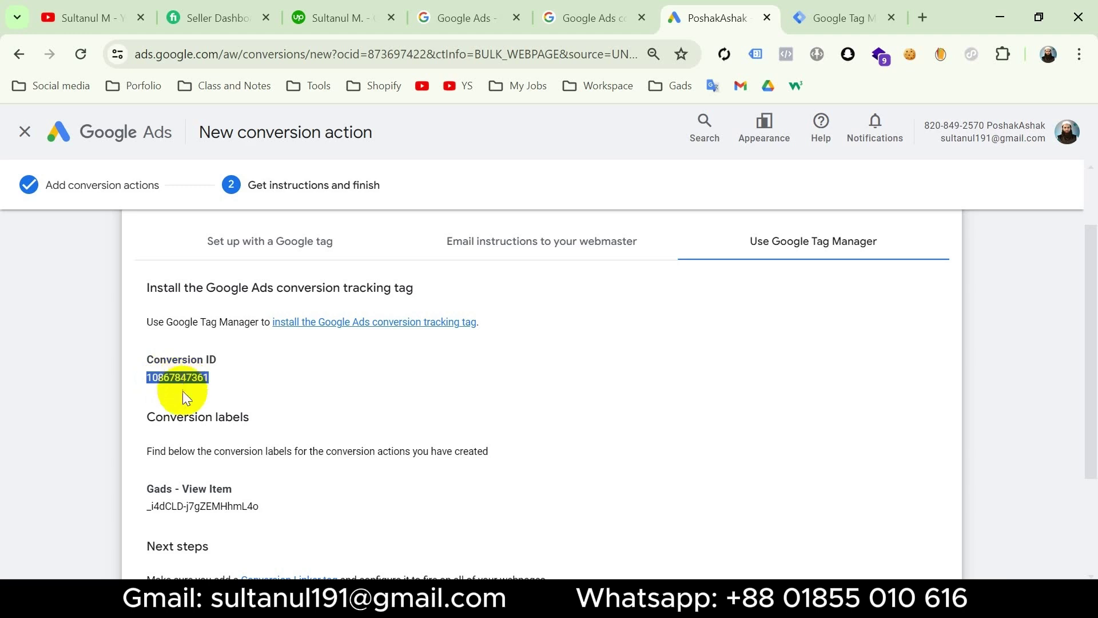
{"action": "triple_click", "coordinate": [203, 506]}
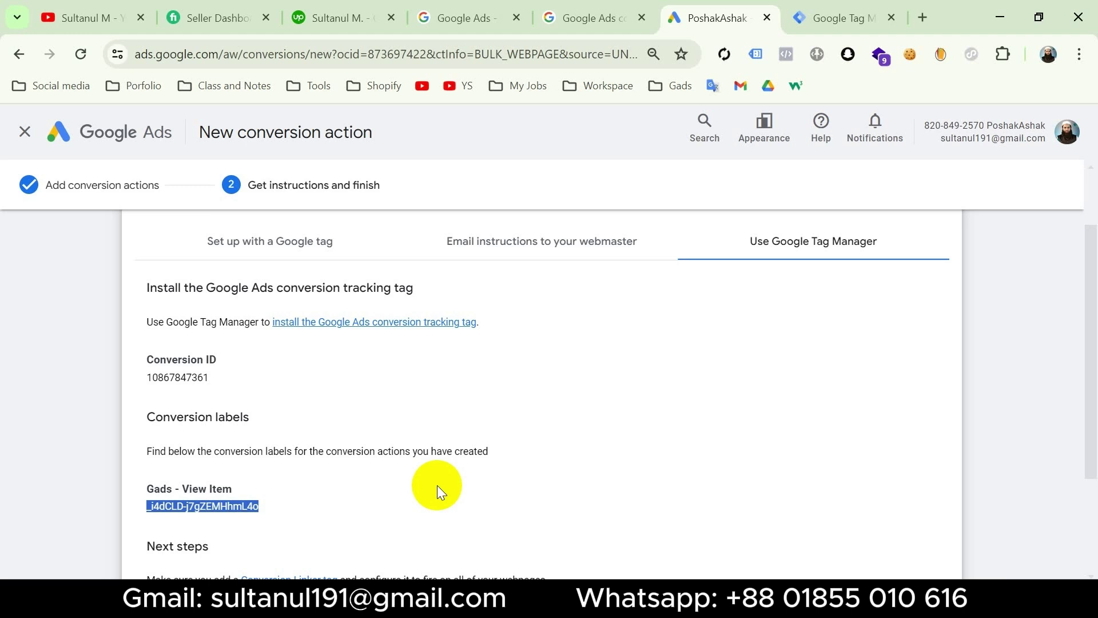
Create a new Tag Manager tag of type Google Ads Conversion Tracking
{"action": "left_click", "coordinate": [852, 17]}
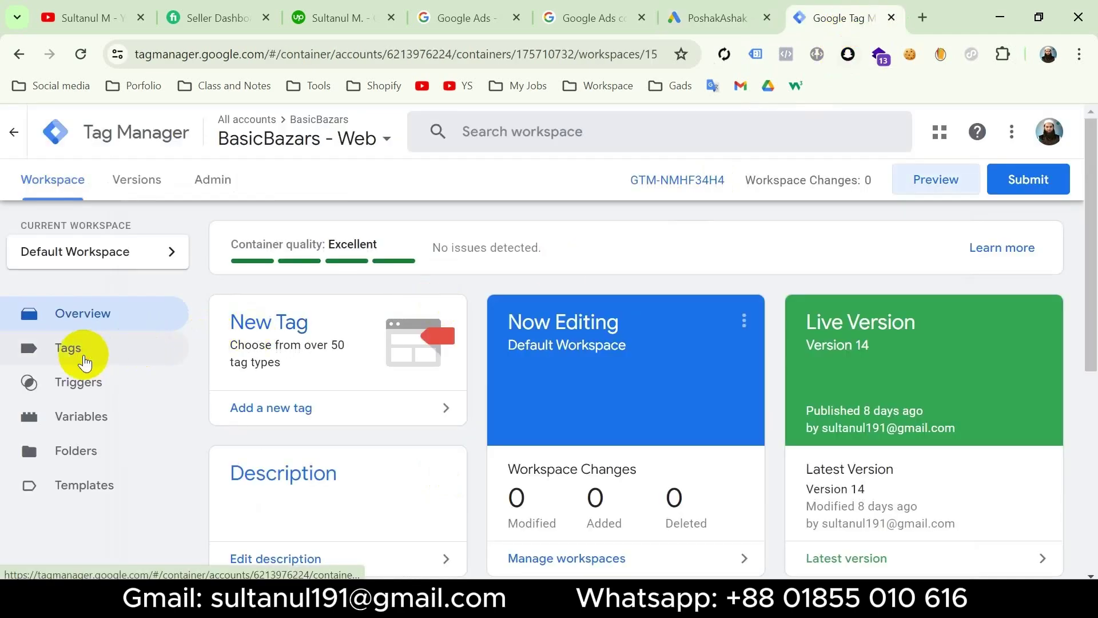
{"action": "left_click", "coordinate": [68, 348]}
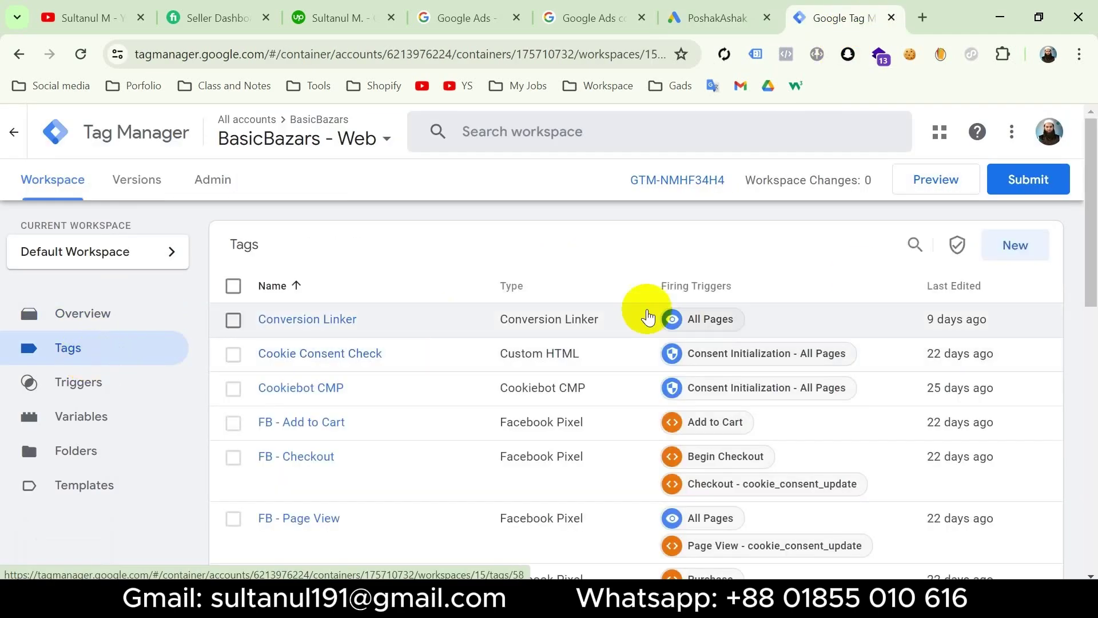
{"action": "left_click", "coordinate": [998, 246]}
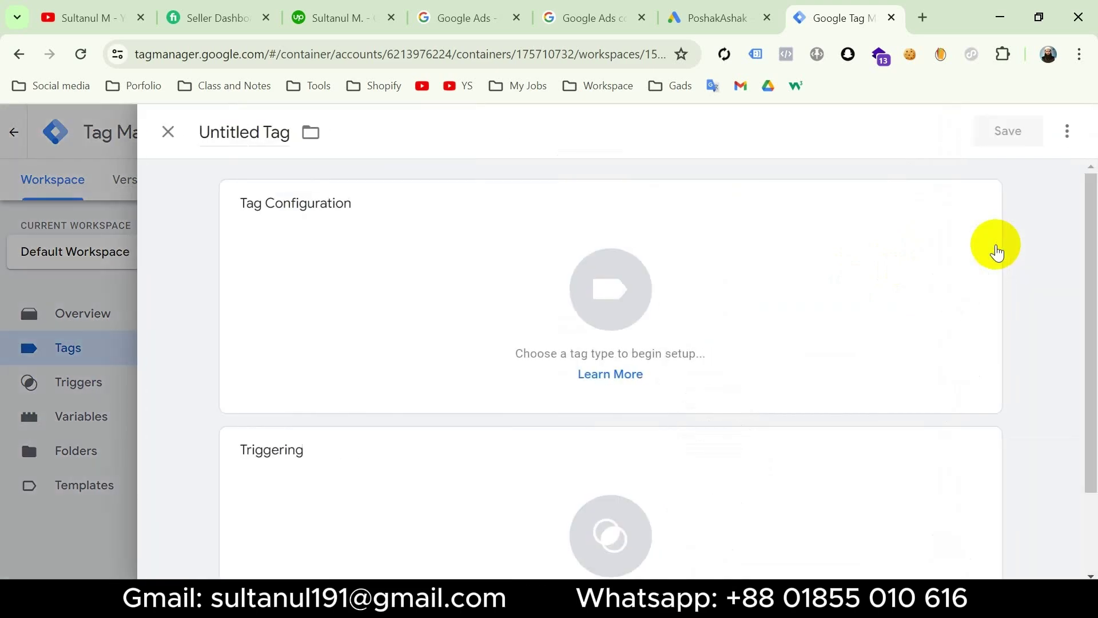
{"action": "left_click", "coordinate": [642, 293]}
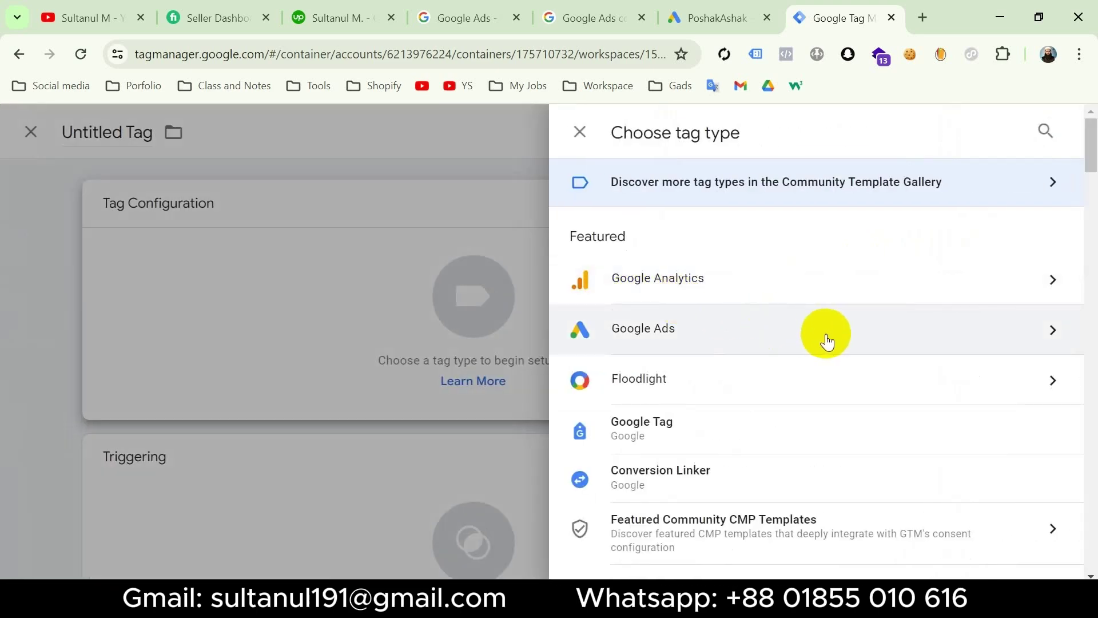
{"action": "left_click", "coordinate": [827, 341]}
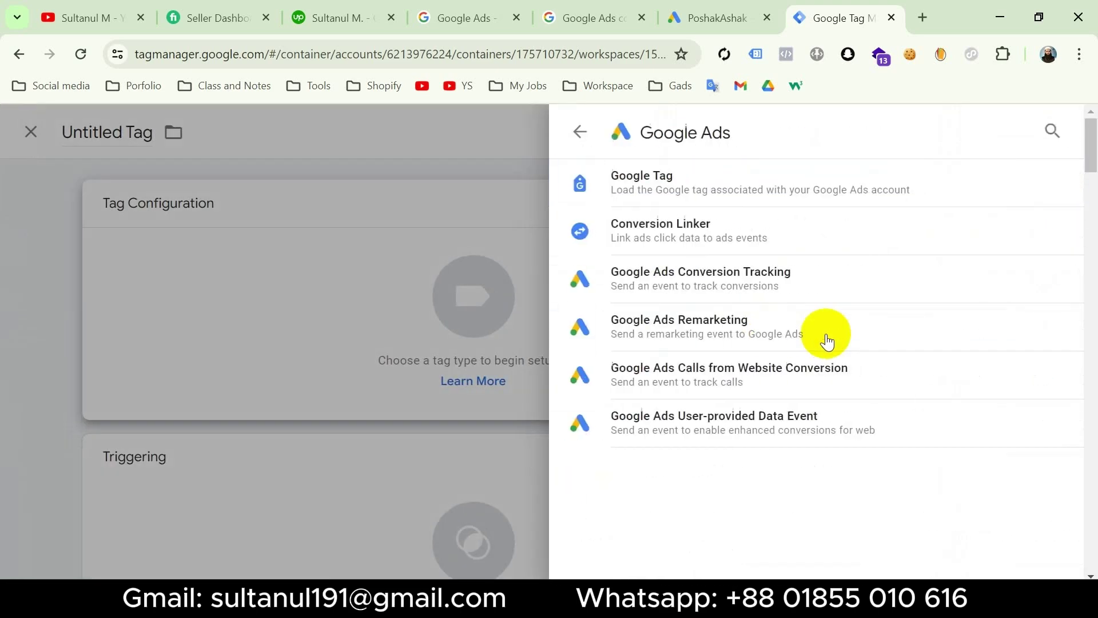
{"action": "left_click", "coordinate": [742, 280]}
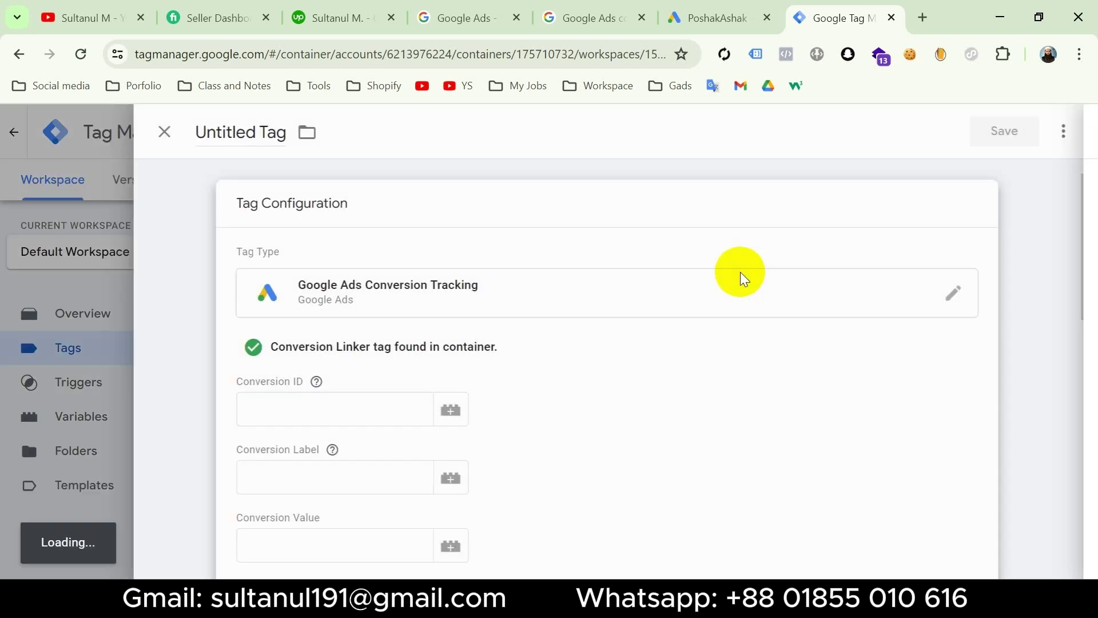
Set the Conversion ID to the {{Gads - Conversion ID}} variable instead of the pasted number
{"action": "left_click", "coordinate": [384, 385]}
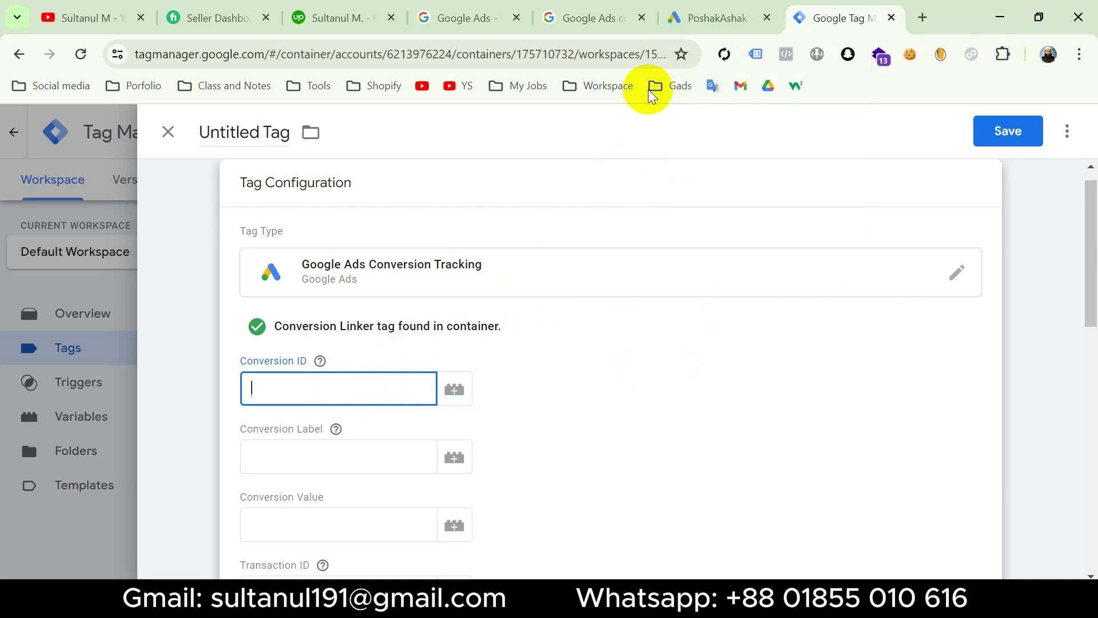
{"action": "left_click", "coordinate": [712, 18]}
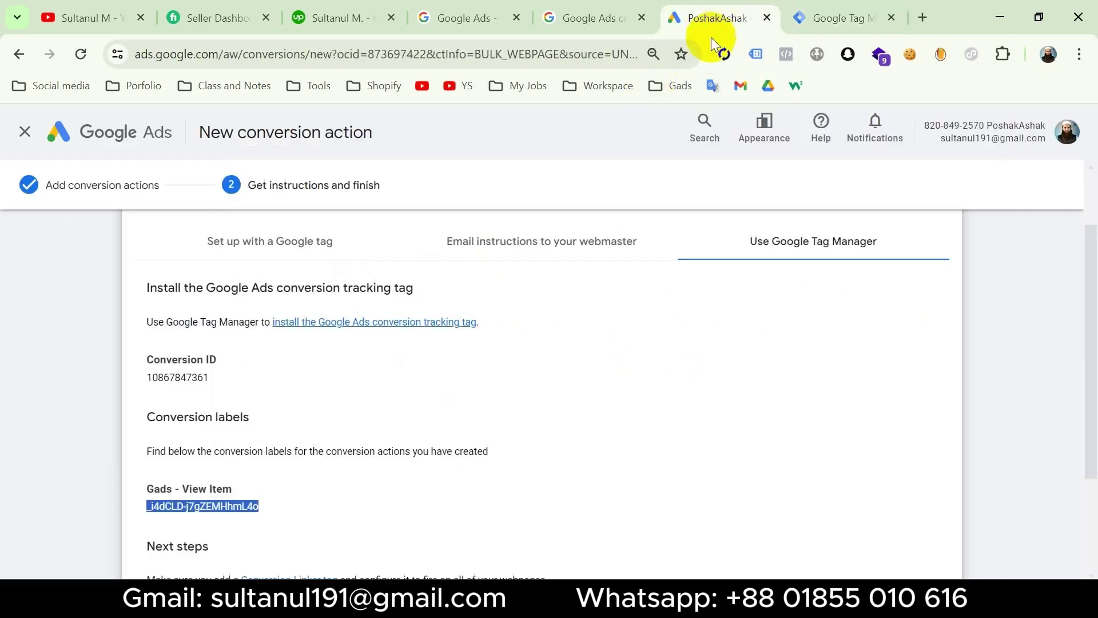
{"action": "double_click", "coordinate": [184, 377]}
{"action": "key", "text": "ctrl+c"}
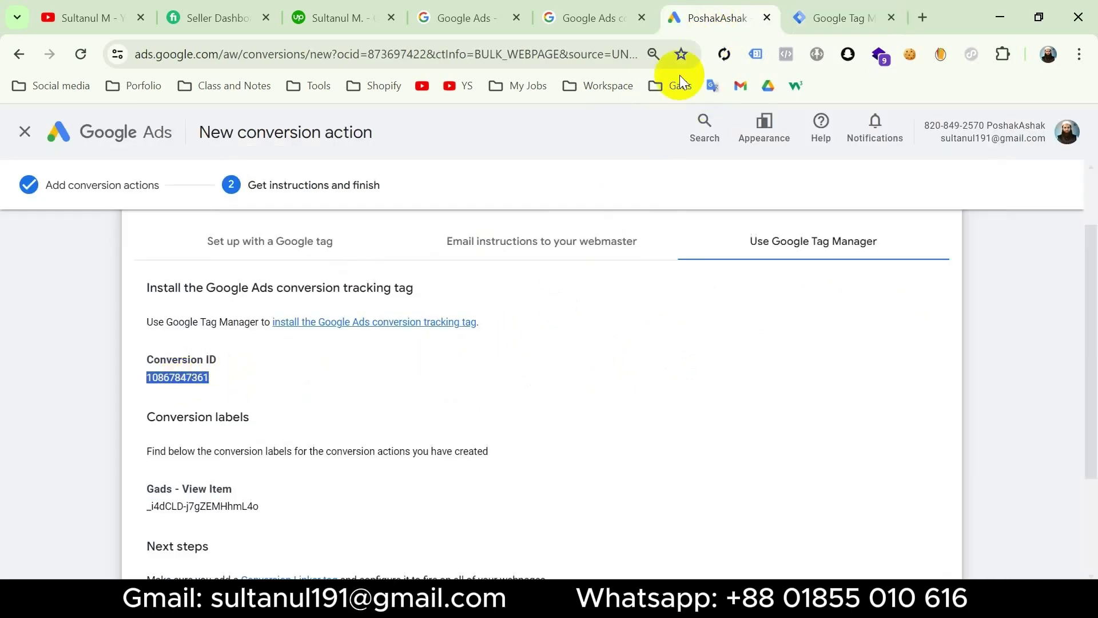
{"action": "left_click", "coordinate": [824, 17]}
{"action": "left_click", "coordinate": [309, 394]}
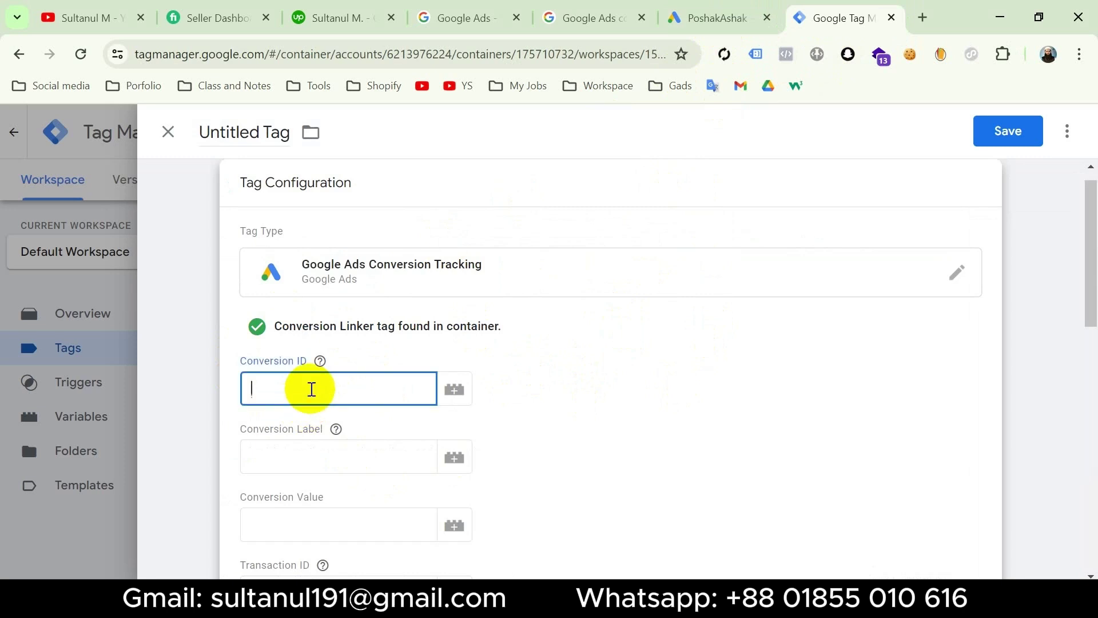
{"action": "key", "text": "ctrl+v"}
{"action": "double_click", "coordinate": [317, 393]}
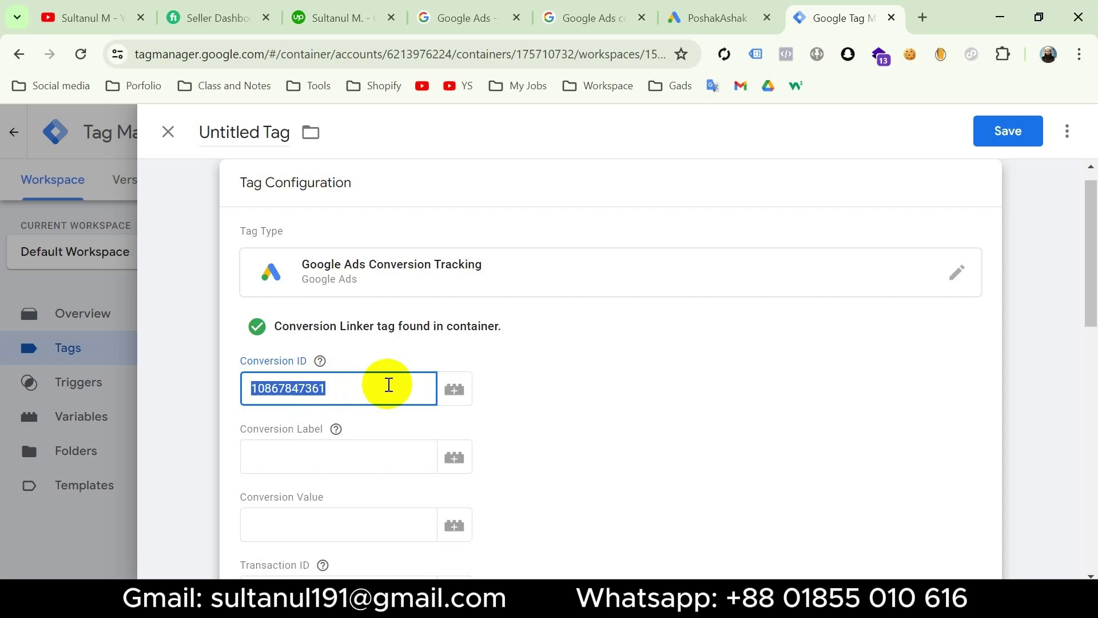
{"action": "key", "text": "BackSpace"}
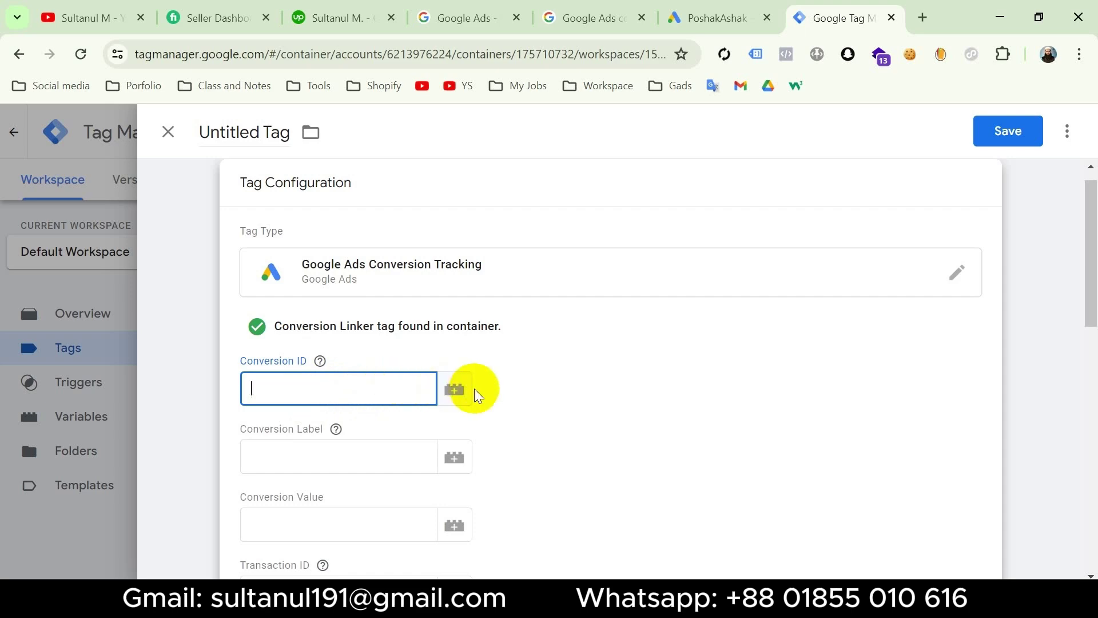
{"action": "left_click", "coordinate": [455, 389]}
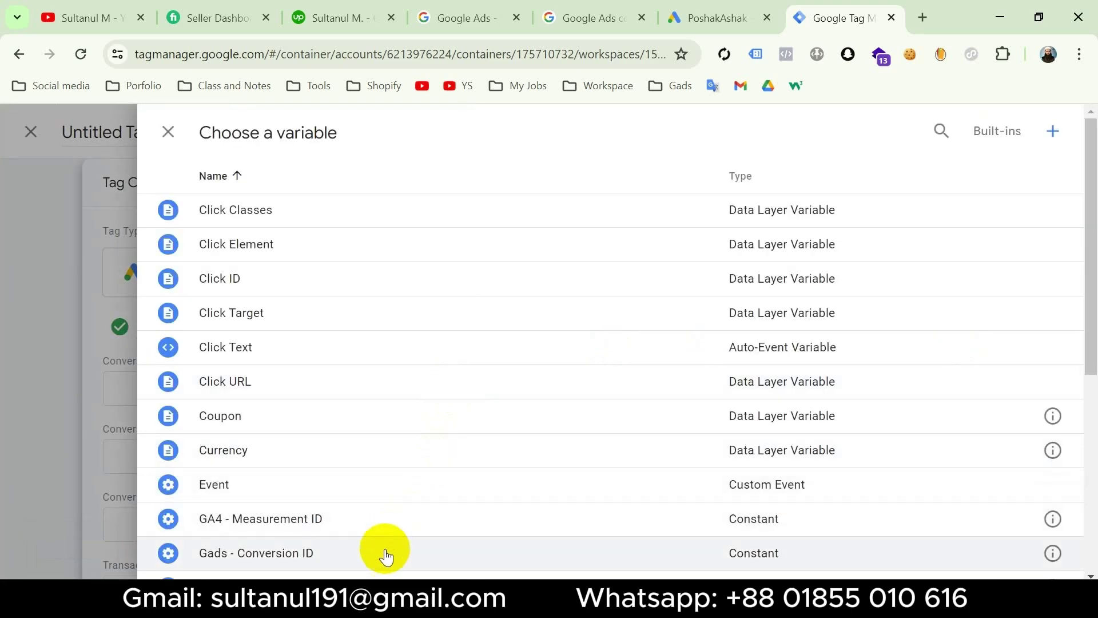
{"action": "left_click", "coordinate": [382, 553]}
Paste the View Item conversion label copied from Google Ads into Conversion Label
{"action": "left_click", "coordinate": [362, 461]}
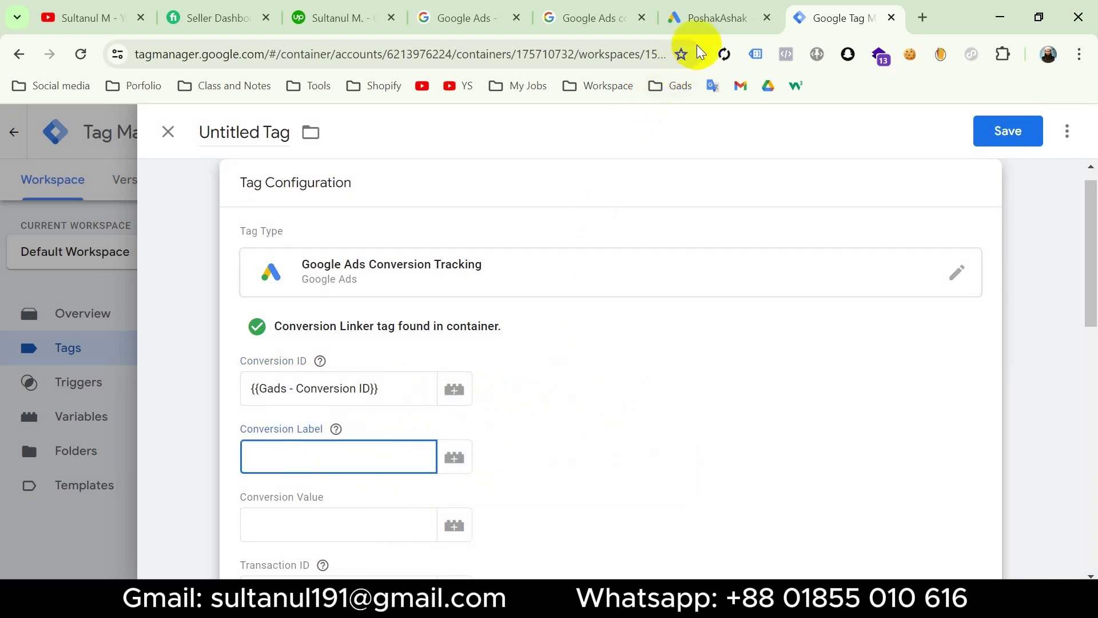
{"action": "left_click", "coordinate": [716, 19]}
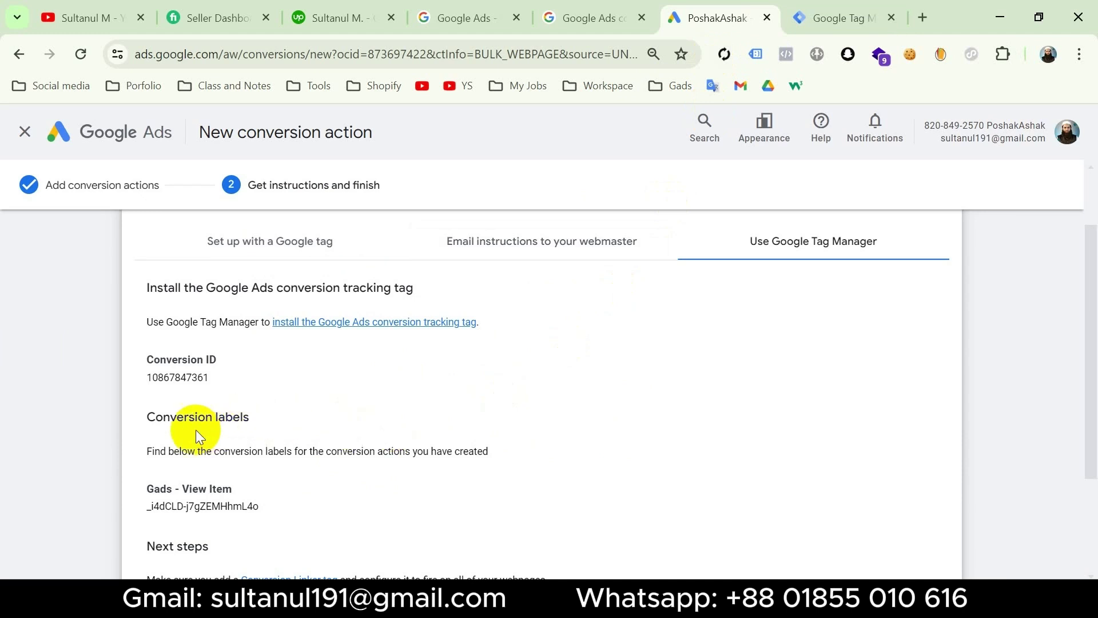
{"action": "double_click", "coordinate": [184, 504]}
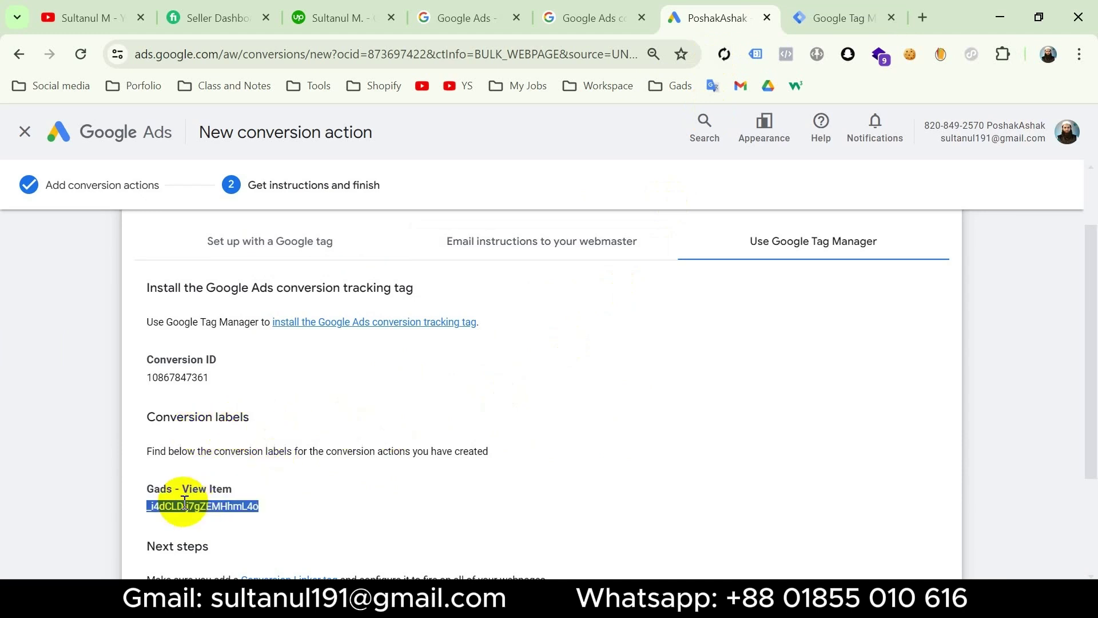
{"action": "left_click", "coordinate": [839, 21]}
{"action": "left_click", "coordinate": [290, 464]}
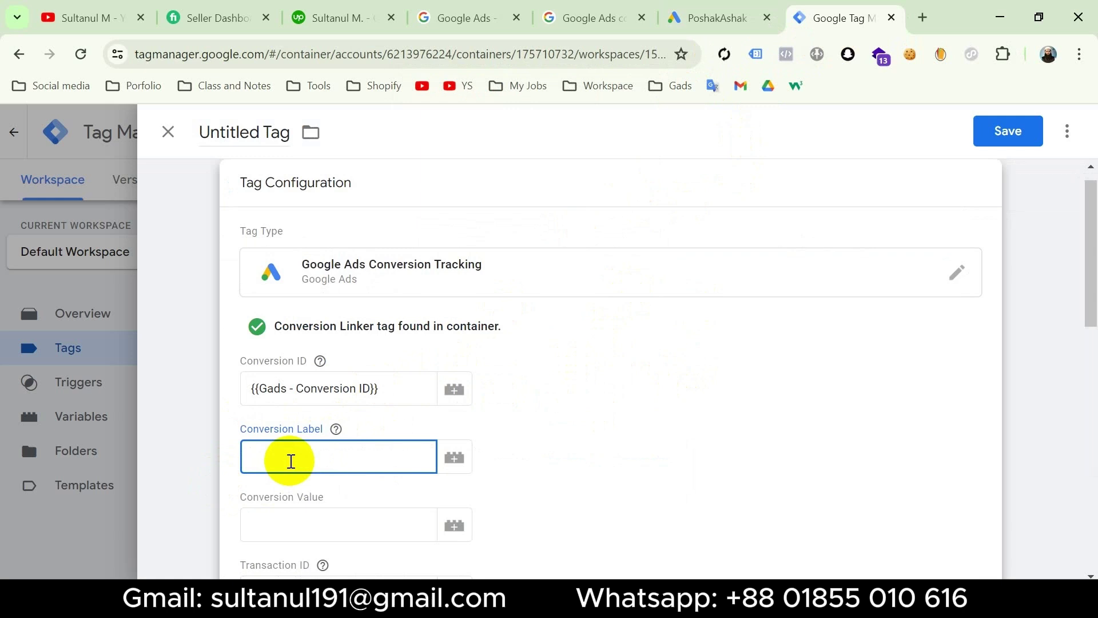
{"action": "type", "text": "_i4dCLD-j7gZEMHhmL4o"}
{"action": "left_click", "coordinate": [351, 523]}
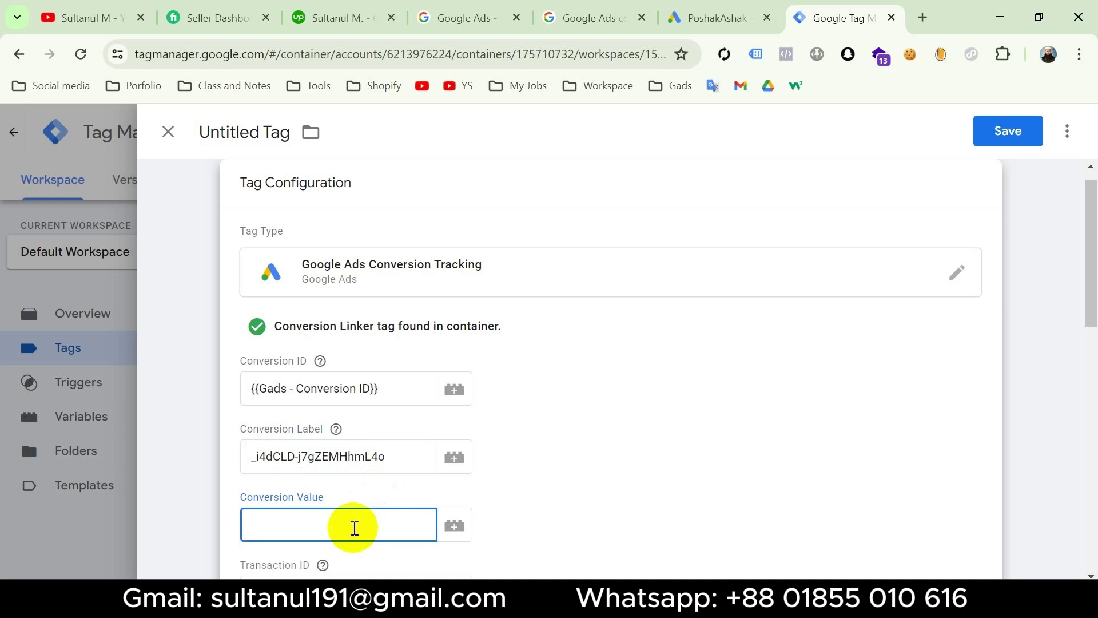
{"action": "right_click", "coordinate": [845, 22]}
Duplicate the Tag Manager tab and start Preview mode connected to the store website
{"action": "left_click", "coordinate": [897, 175]}
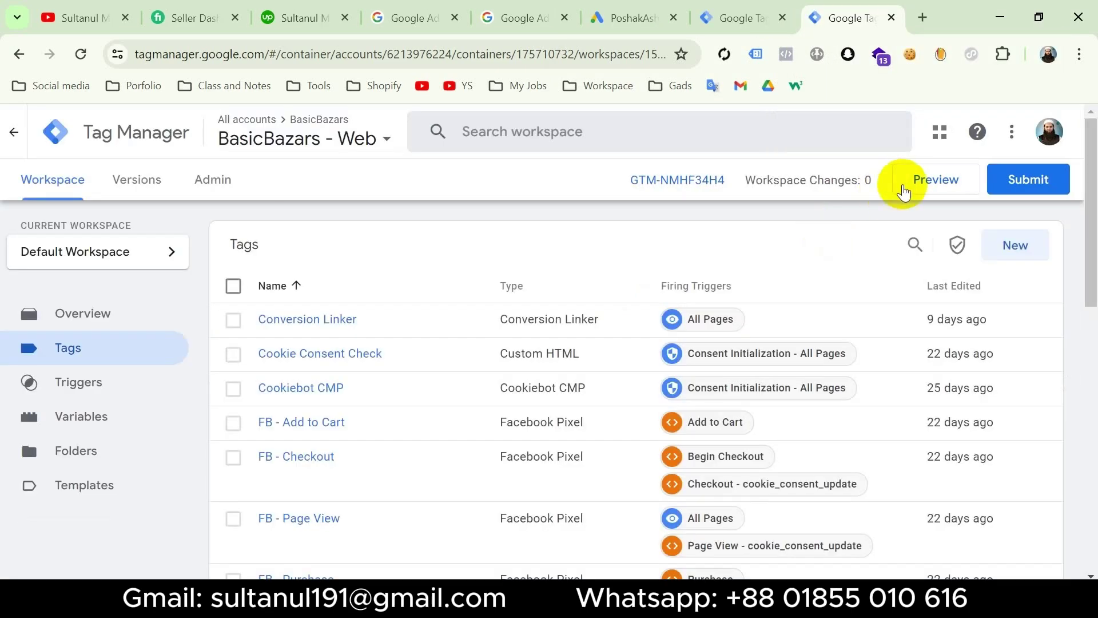
{"action": "left_click", "coordinate": [928, 184]}
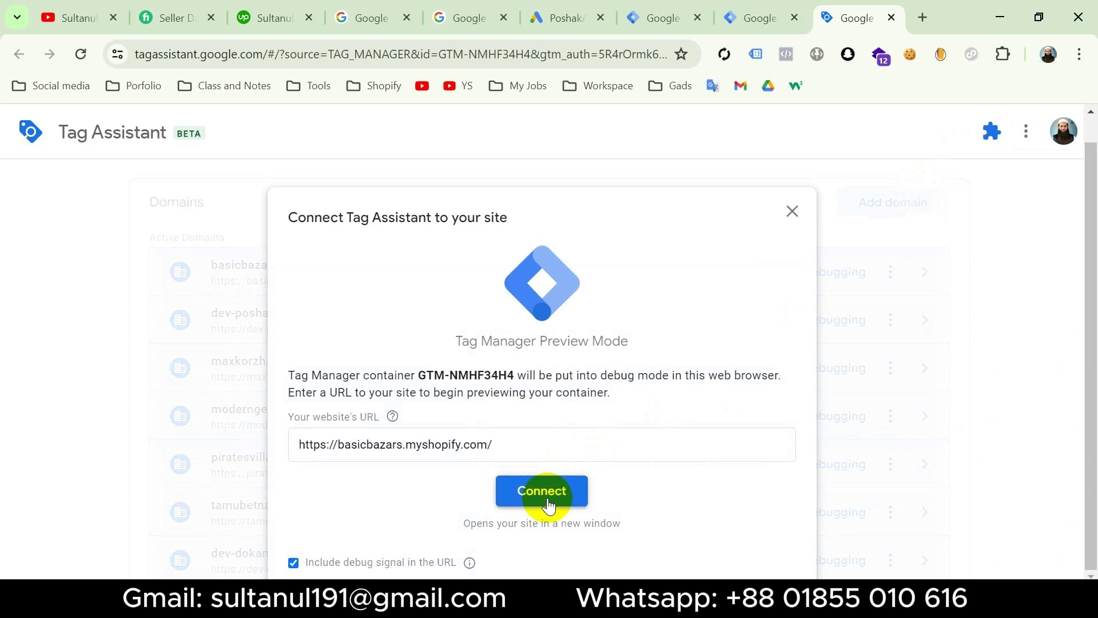
{"action": "left_click", "coordinate": [548, 502]}
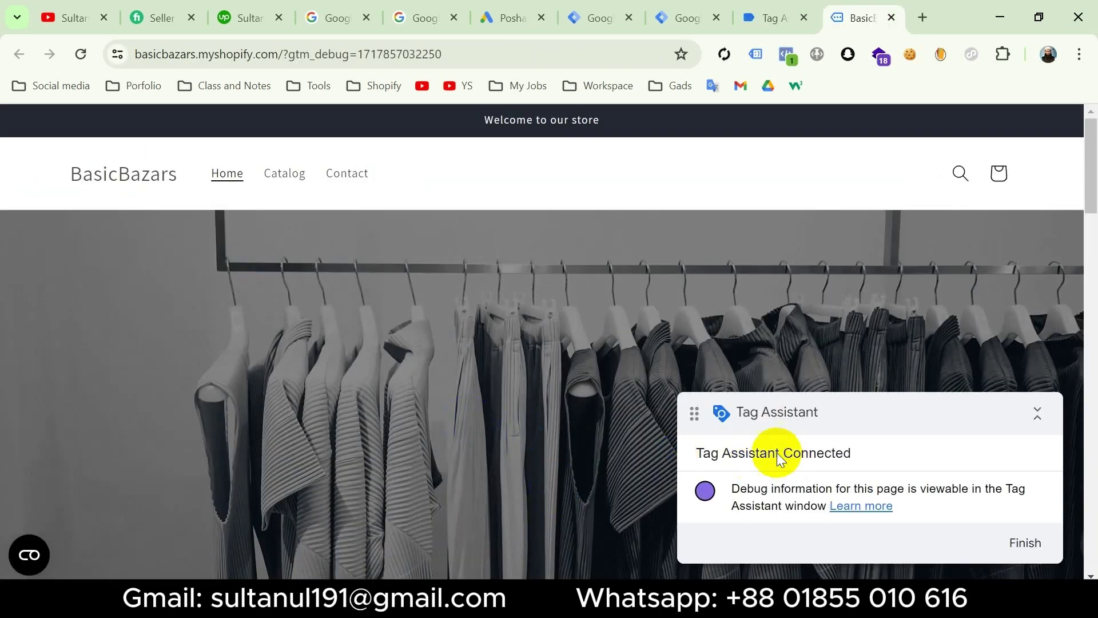
Open the Children'S Clothing product from Featured products and switch to Tag Assistant
{"action": "scroll", "coordinate": [470, 443], "scroll_direction": "down", "scroll_amount": 5}
{"action": "scroll", "coordinate": [470, 443], "scroll_direction": "down", "scroll_amount": 5}
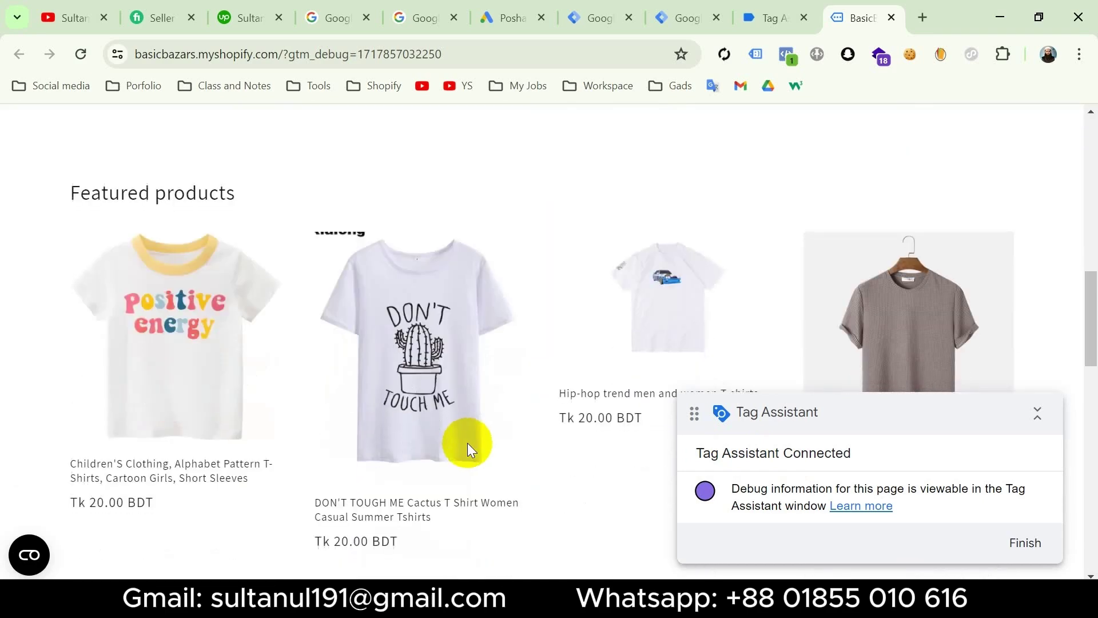
{"action": "left_click", "coordinate": [178, 479]}
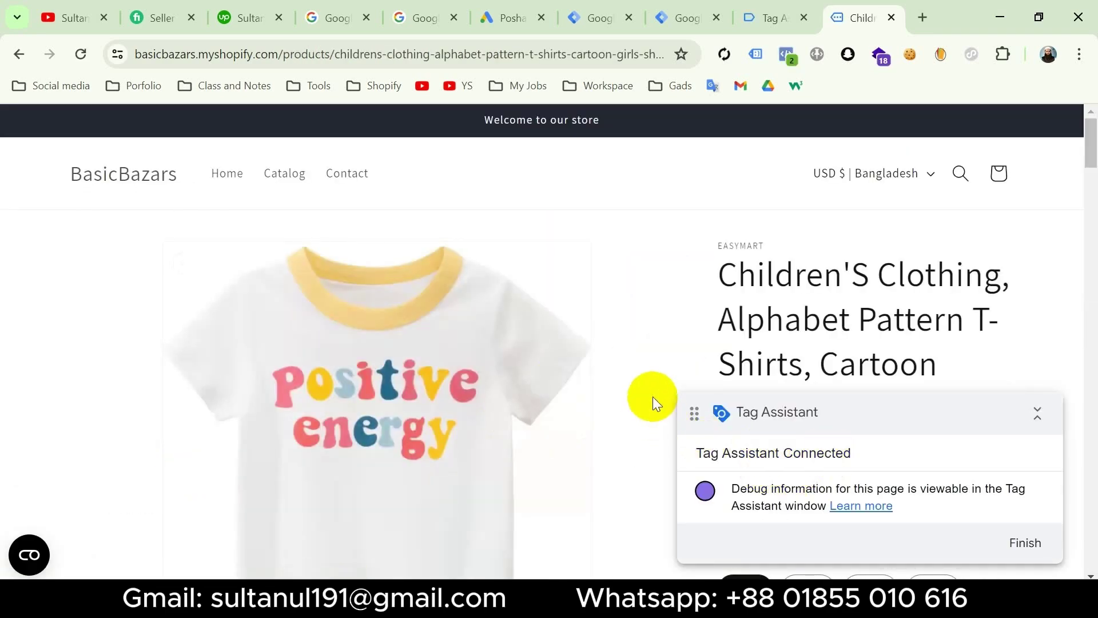
{"action": "left_click", "coordinate": [776, 19]}
Expand the view_item event's full data layer push and check its price of 20
{"action": "left_click", "coordinate": [548, 446]}
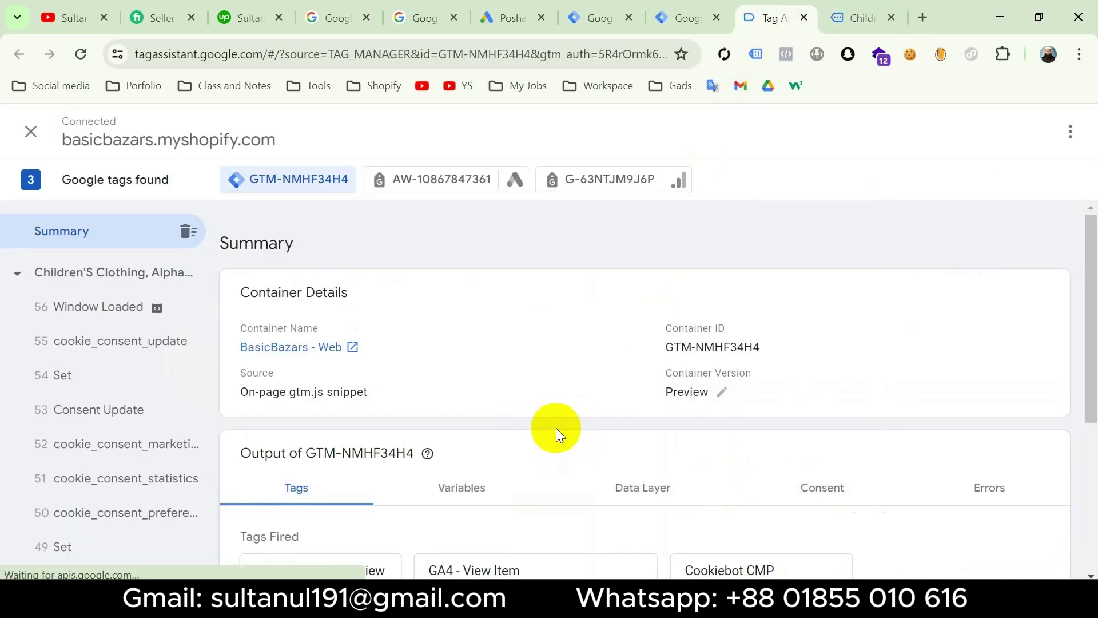
{"action": "scroll", "coordinate": [110, 393], "scroll_direction": "down", "scroll_amount": 3}
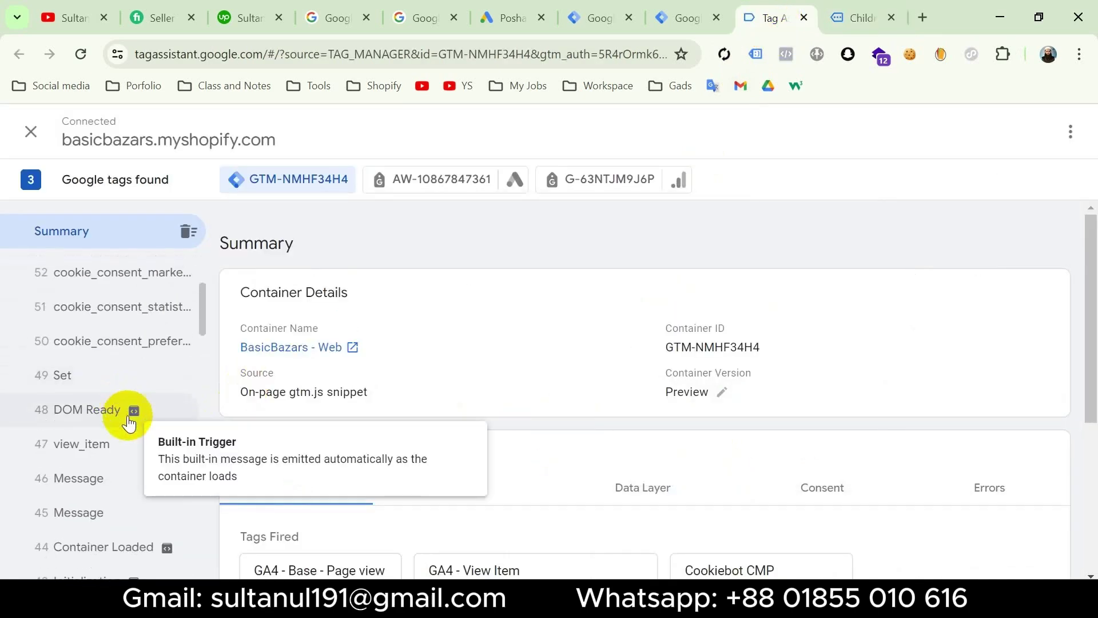
{"action": "left_click", "coordinate": [120, 452]}
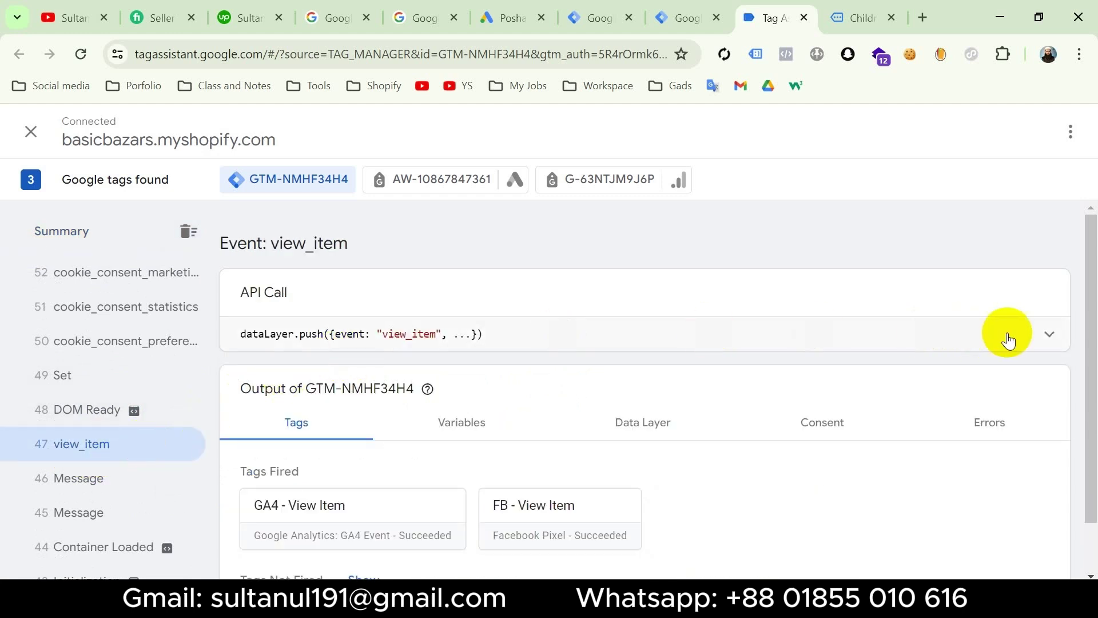
{"action": "left_click", "coordinate": [1048, 333]}
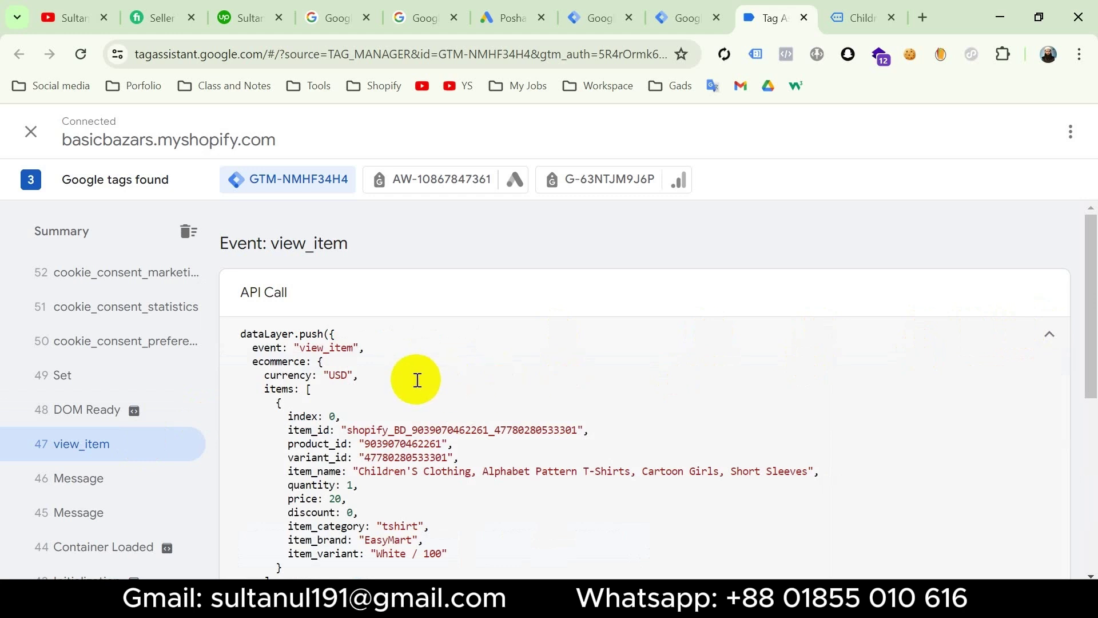
{"action": "scroll", "coordinate": [418, 380], "scroll_direction": "down", "scroll_amount": 2}
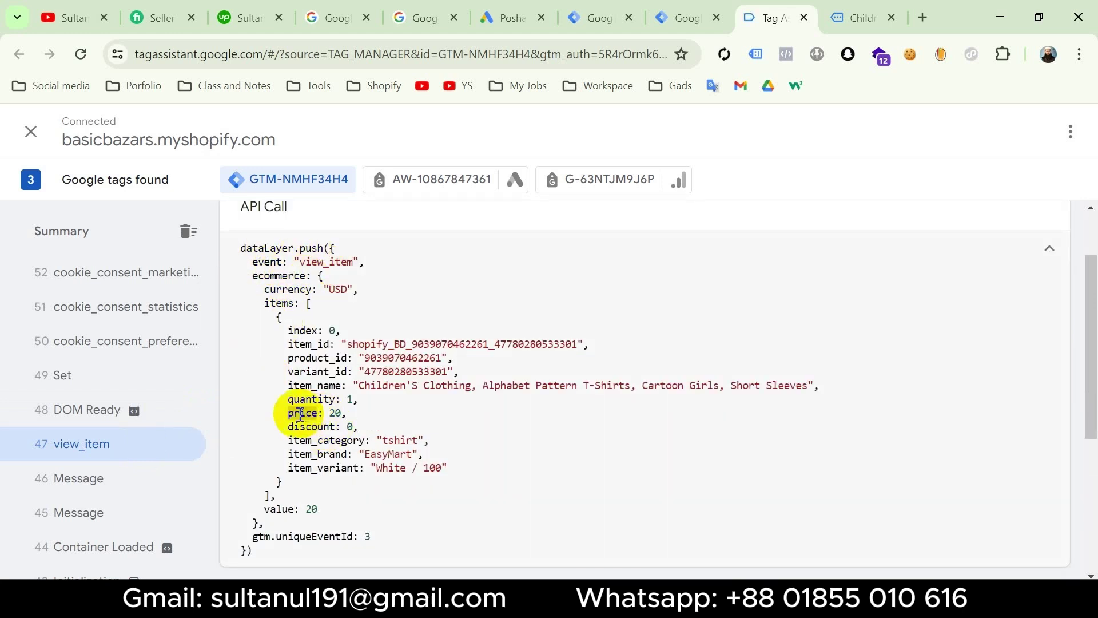
{"action": "triple_click", "coordinate": [287, 293]}
{"action": "left_click", "coordinate": [287, 293]}
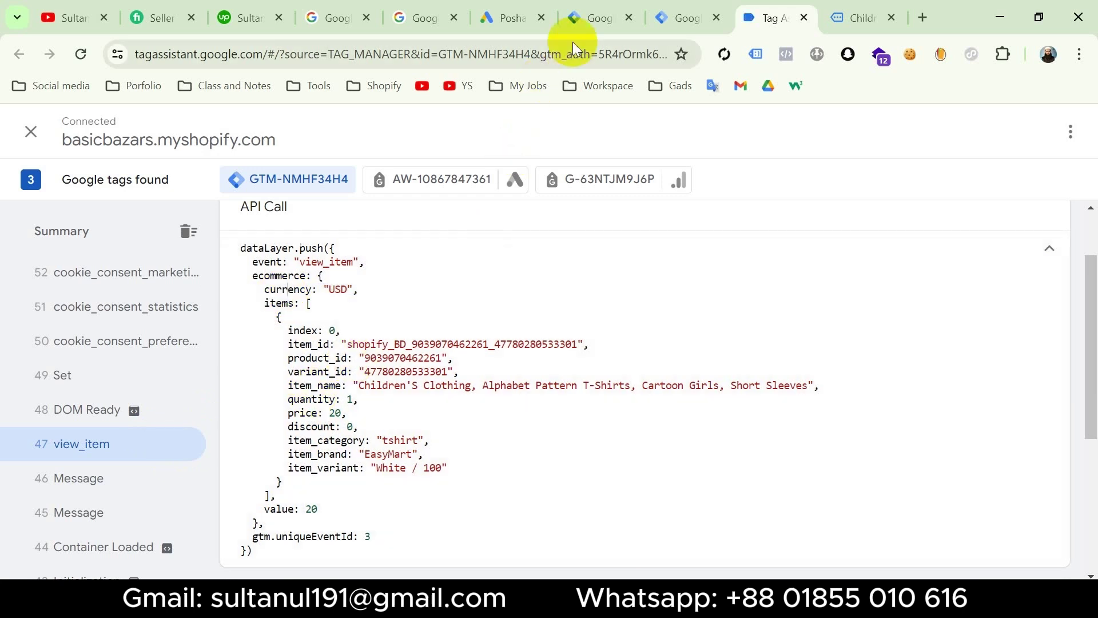
{"action": "left_click", "coordinate": [588, 16]}
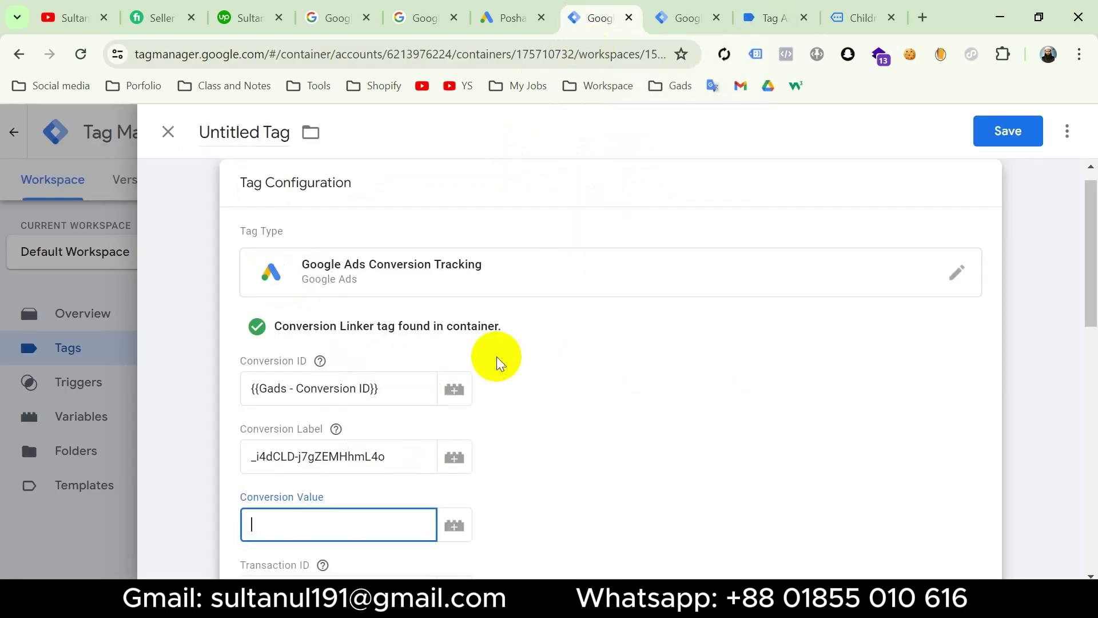
Create a new Data Layer Variable from the Conversion Value variable picker
{"action": "left_click", "coordinate": [460, 529]}
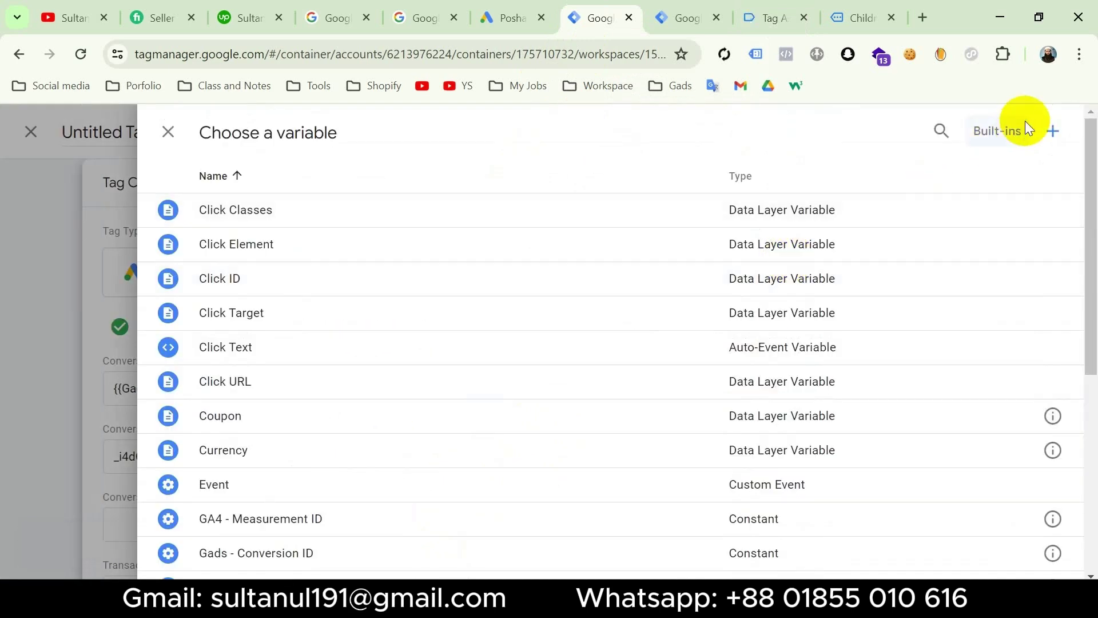
{"action": "left_click", "coordinate": [1050, 132]}
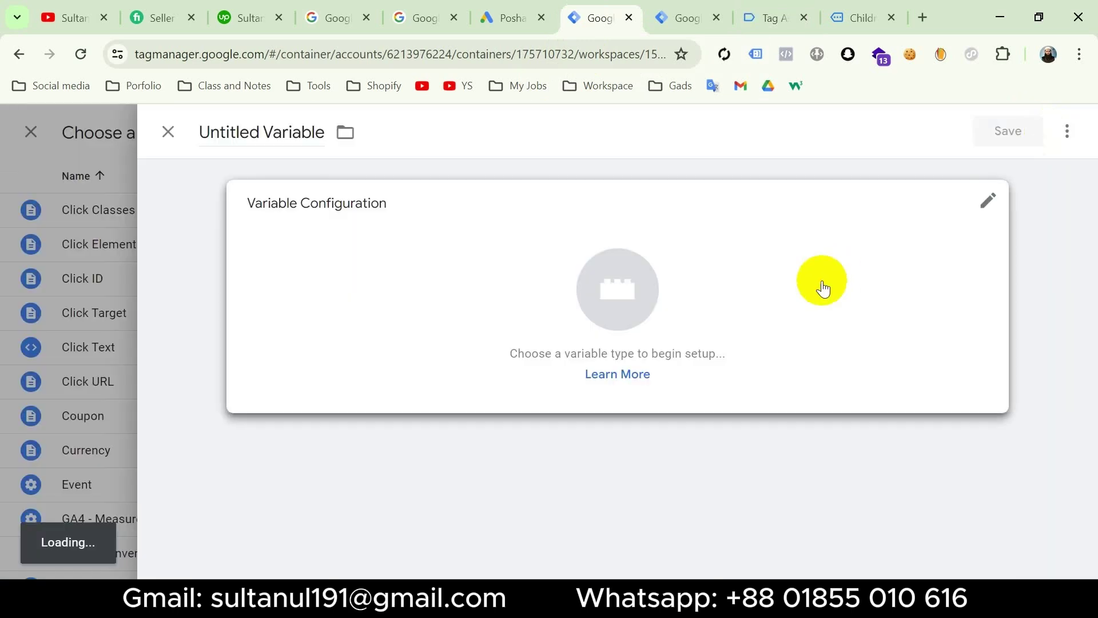
{"action": "left_click", "coordinate": [824, 286]}
{"action": "scroll", "coordinate": [823, 289], "scroll_direction": "down", "scroll_amount": 2}
{"action": "scroll", "coordinate": [824, 289], "scroll_direction": "down", "scroll_amount": 4}
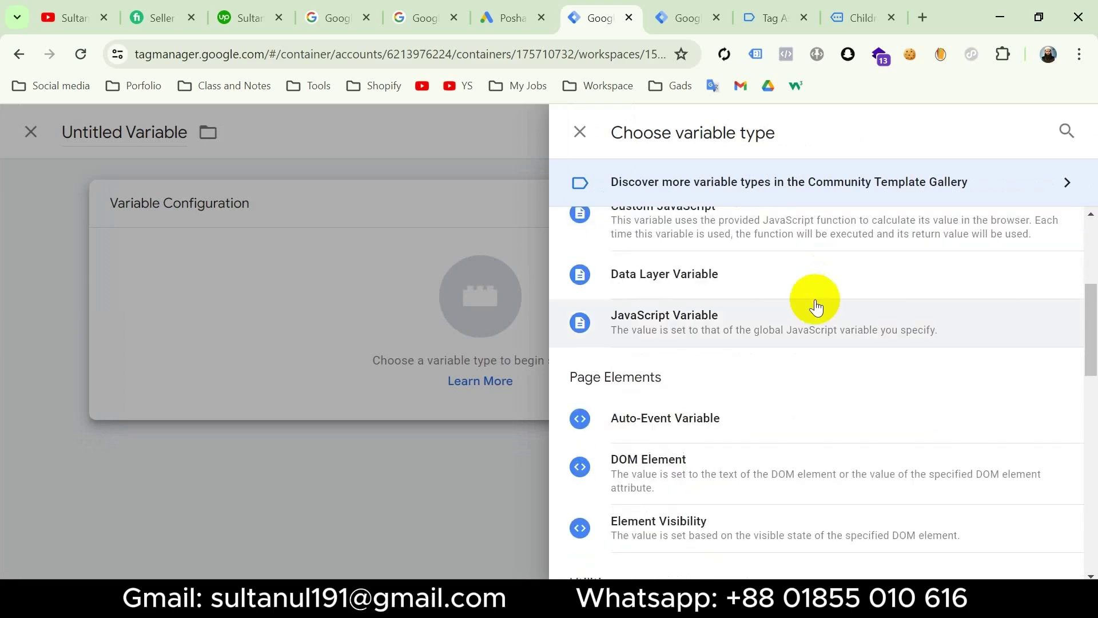
{"action": "left_click", "coordinate": [717, 286]}
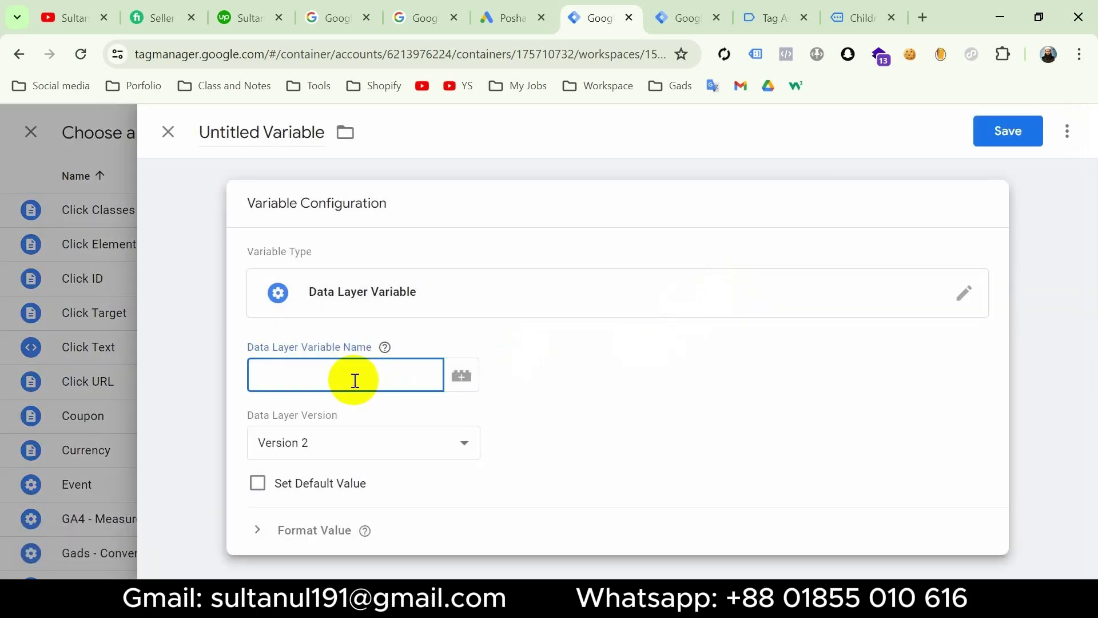
Copy the ecommerce, currency, items and price keys from the Tag Assistant view_item data
{"action": "left_click", "coordinate": [748, 23]}
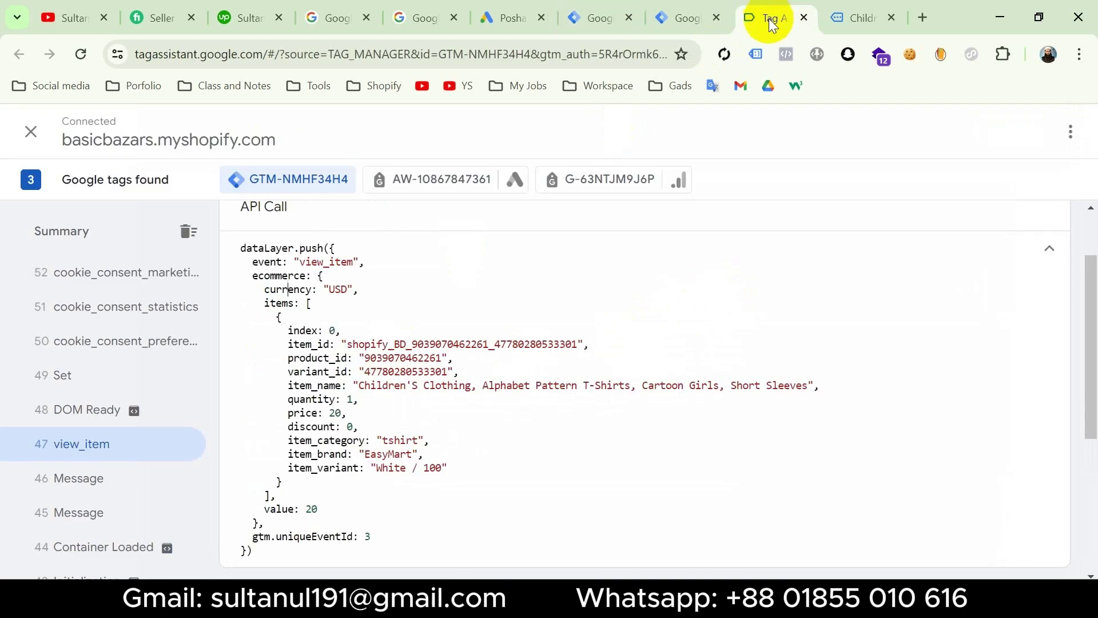
{"action": "double_click", "coordinate": [282, 276]}
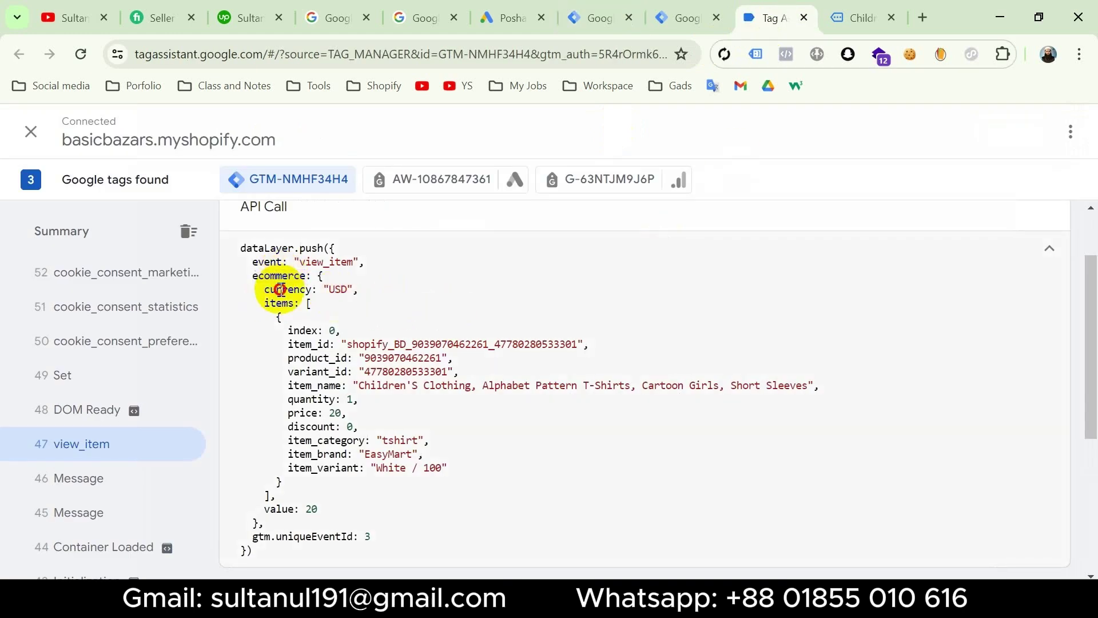
{"action": "double_click", "coordinate": [282, 290]}
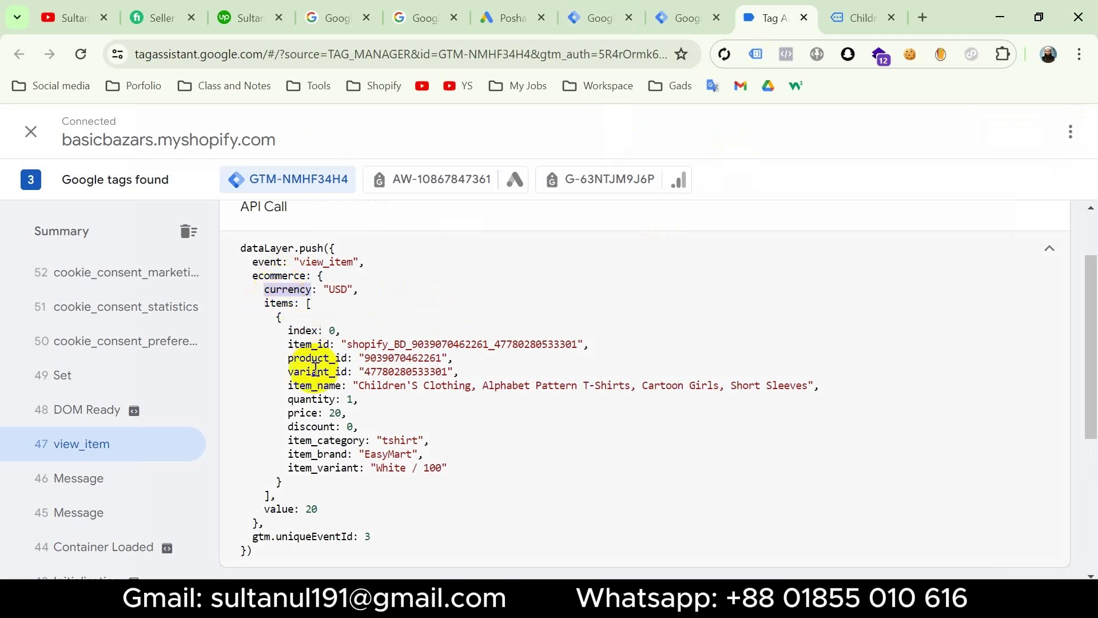
{"action": "double_click", "coordinate": [279, 304]}
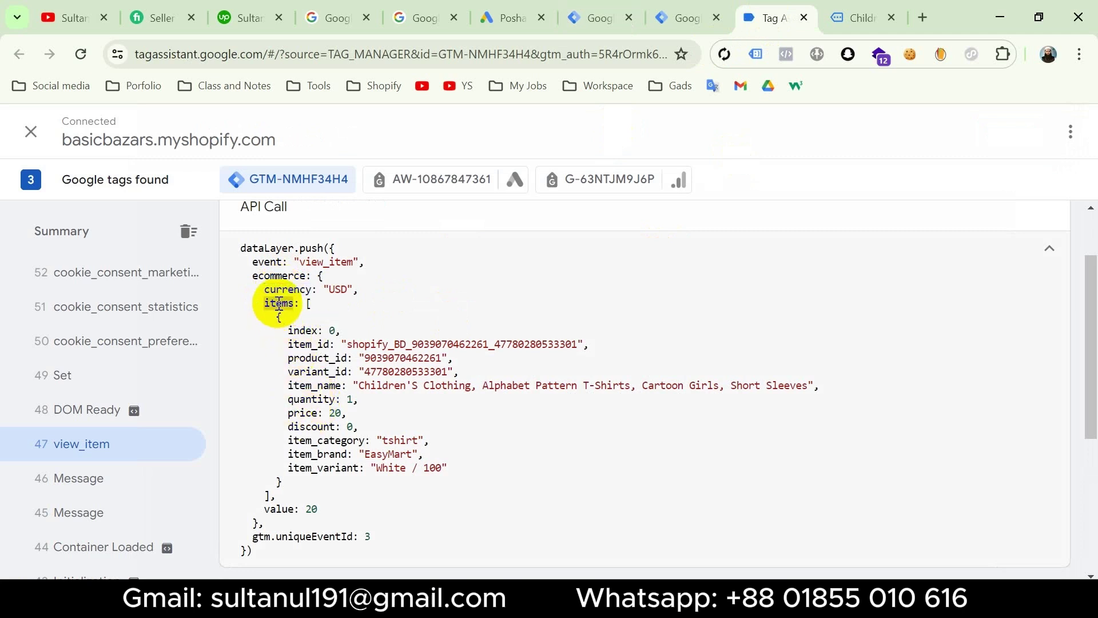
{"action": "double_click", "coordinate": [306, 412]}
{"action": "key", "text": "super+c"}
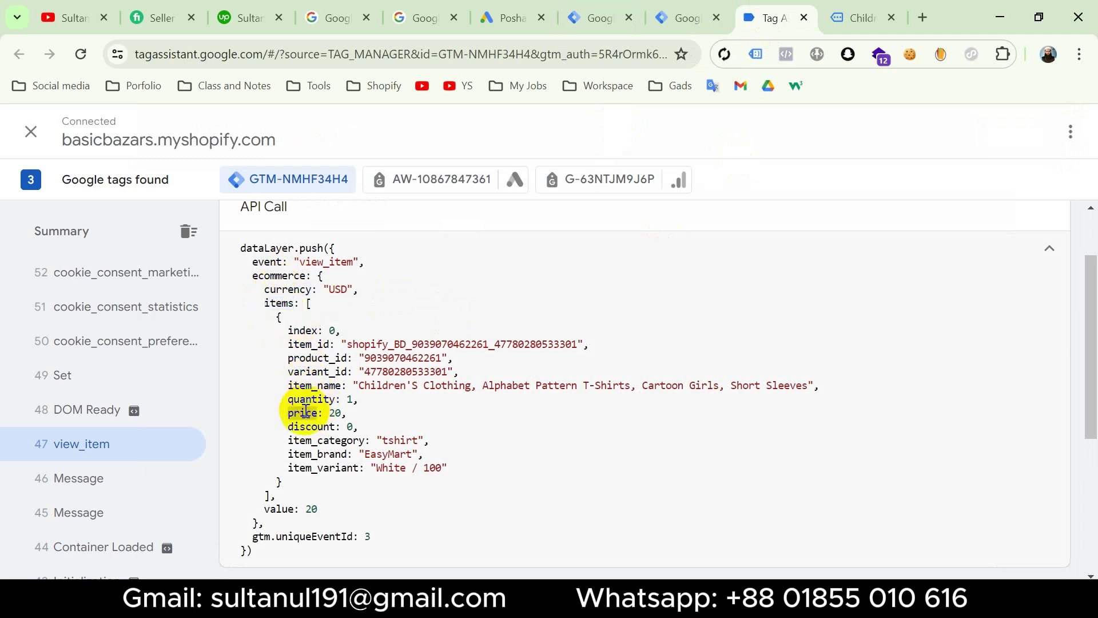
{"action": "left_click", "coordinate": [589, 19]}
Enter ecommerce.items.0.price as the Data Layer Variable Name using clipboard history
{"action": "left_click", "coordinate": [310, 373]}
{"action": "key", "text": "super+v"}
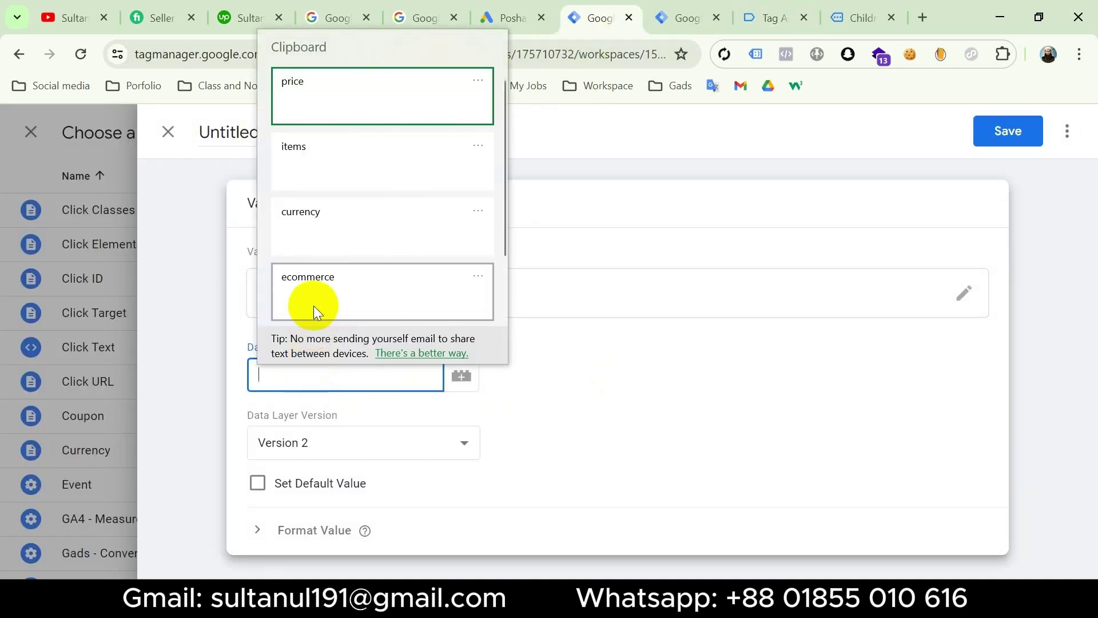
{"action": "left_click", "coordinate": [332, 301]}
{"action": "type", "text": "."}
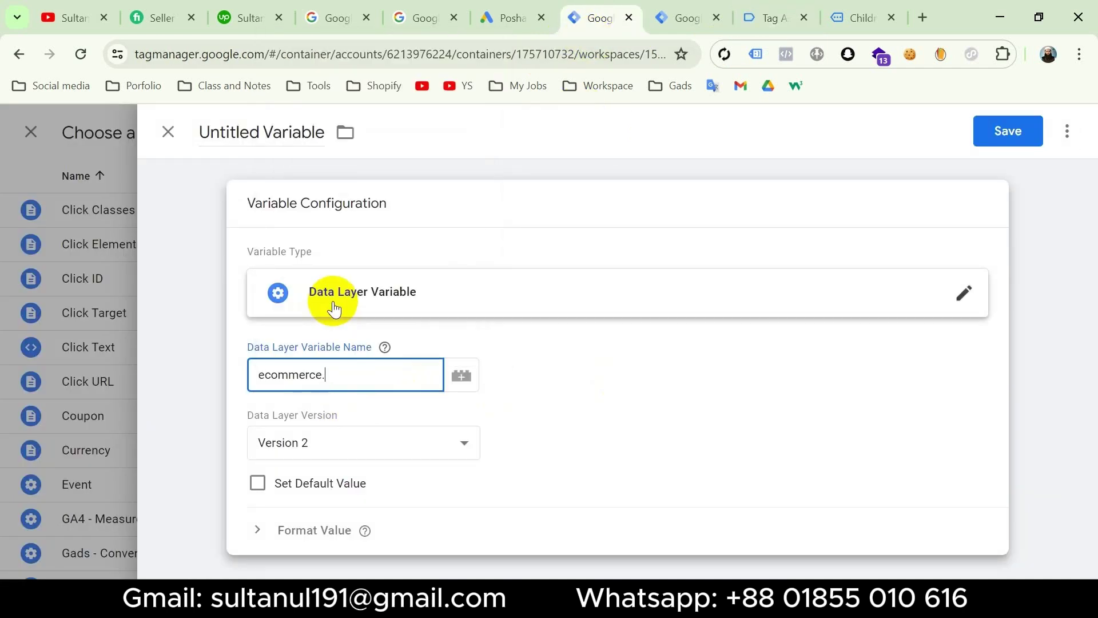
{"action": "key", "text": "super+v"}
{"action": "left_click", "coordinate": [390, 150]}
{"action": "type", "text": "."}
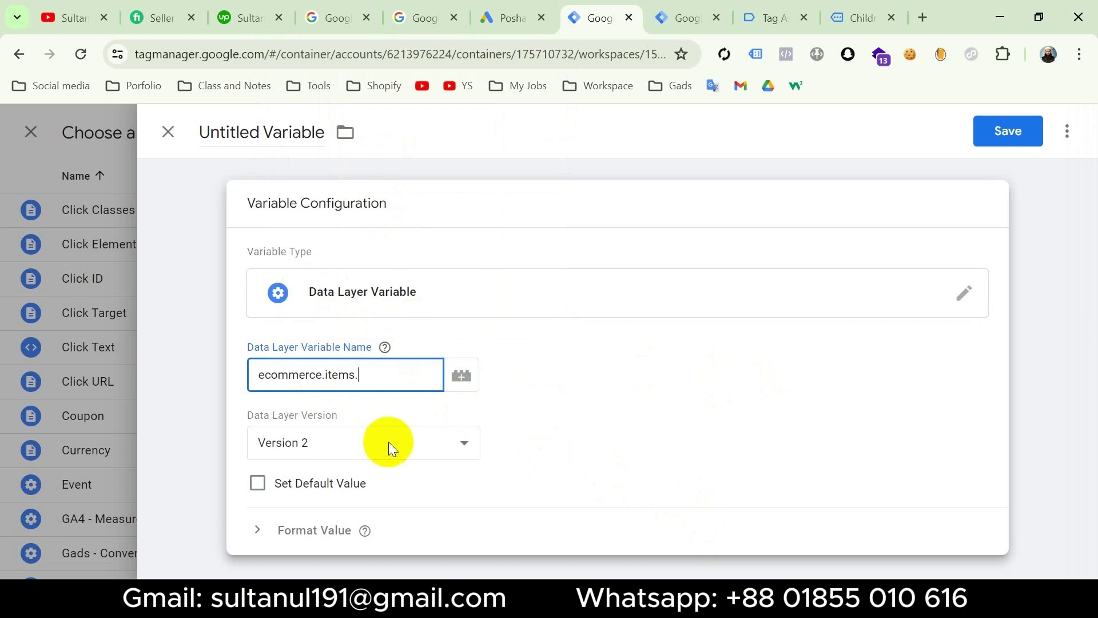
{"action": "type", "text": "0"}
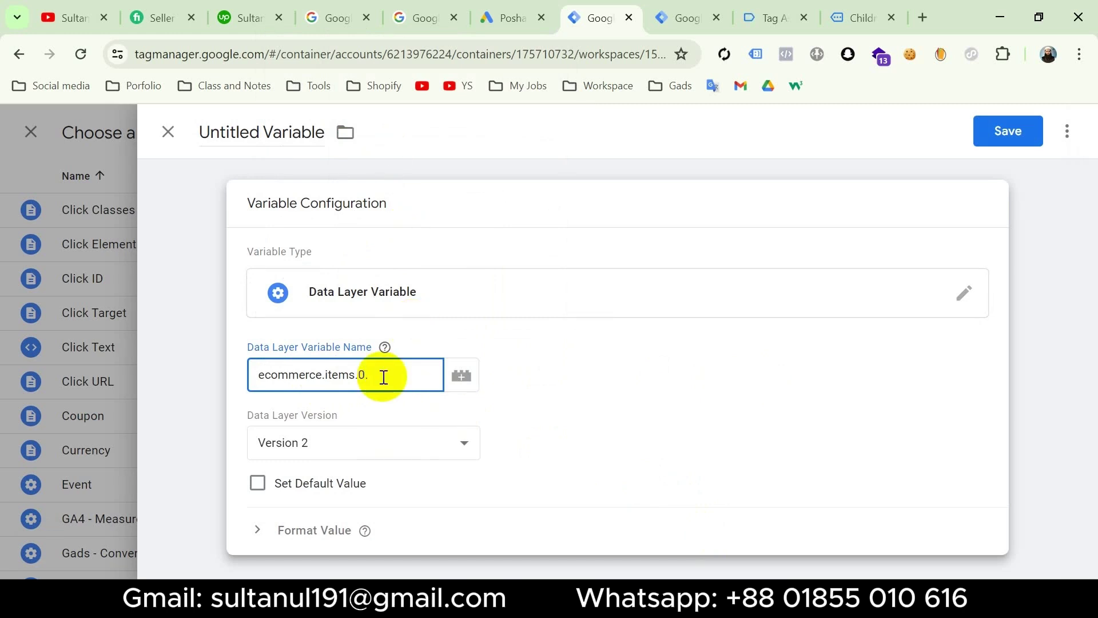
{"action": "type", "text": "."}
{"action": "key", "text": "super+v"}
{"action": "left_click", "coordinate": [458, 101]}
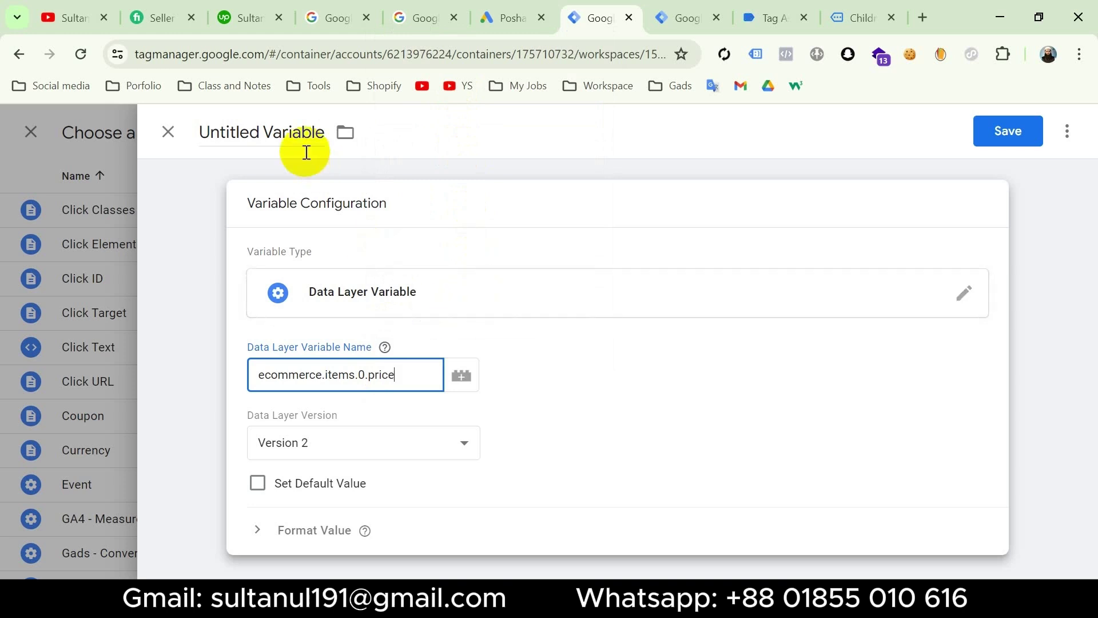
Rename the variable 'View Item - Price' and save it
{"action": "left_click", "coordinate": [253, 134]}
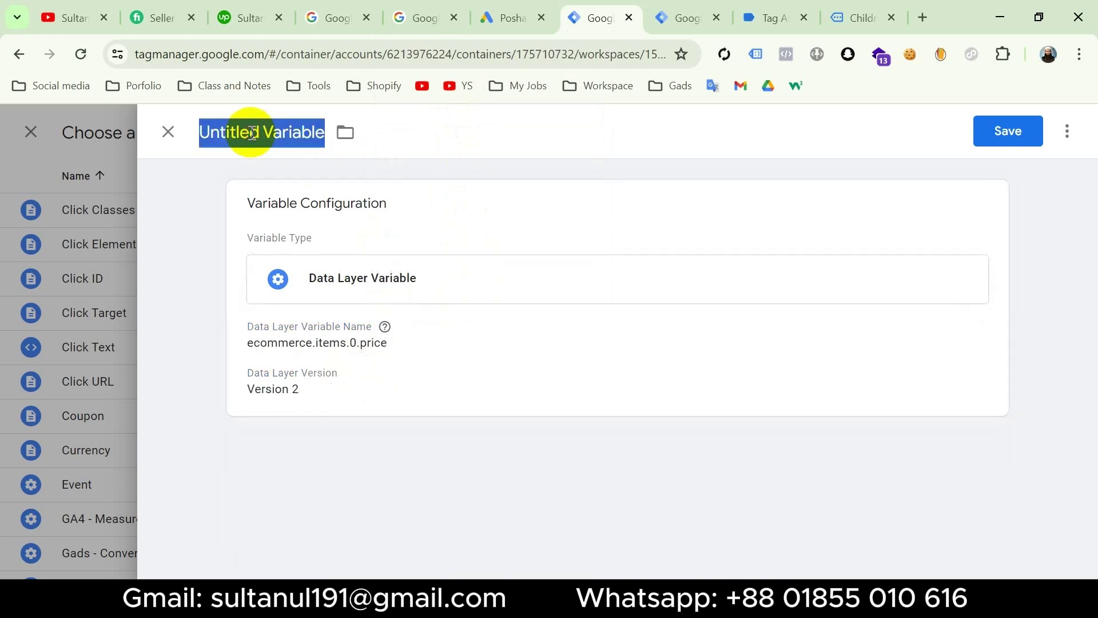
{"action": "type", "text": "View Item - Price"}
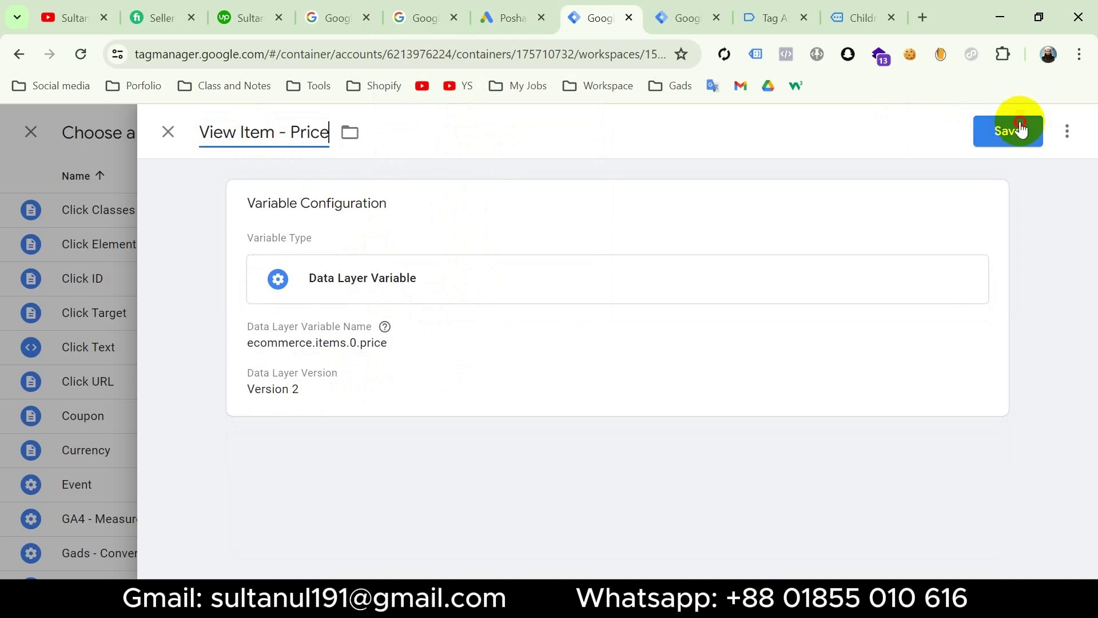
{"action": "left_click", "coordinate": [977, 127]}
{"action": "scroll", "coordinate": [440, 443], "scroll_direction": "down", "scroll_amount": 2}
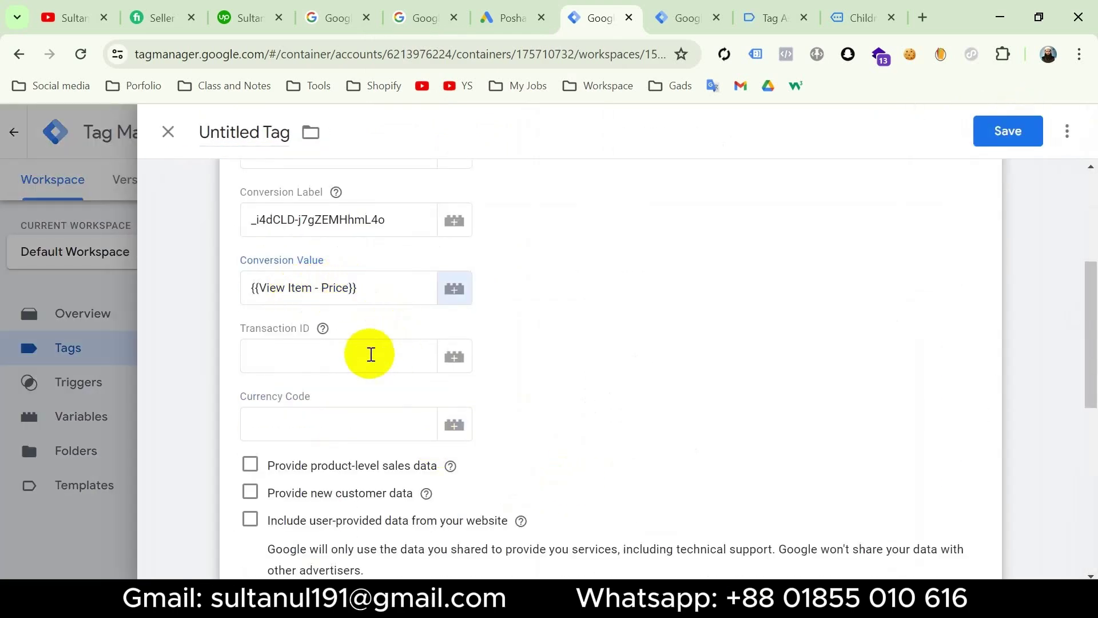
Leave Transaction ID empty and go to the Currency Code field
{"action": "left_click", "coordinate": [351, 357]}
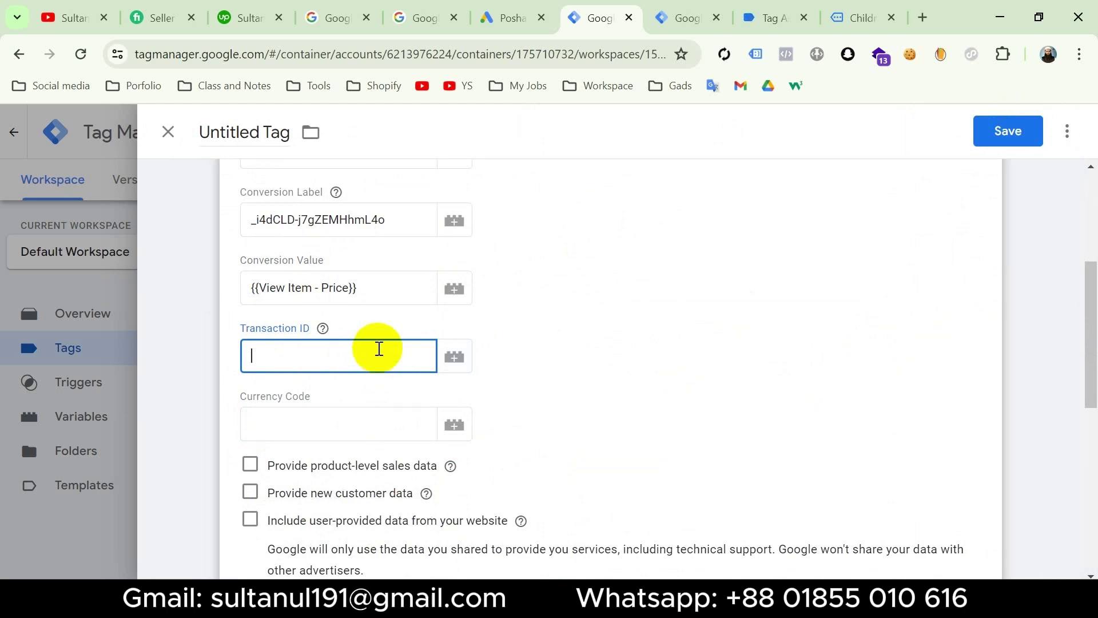
{"action": "left_click", "coordinate": [355, 431]}
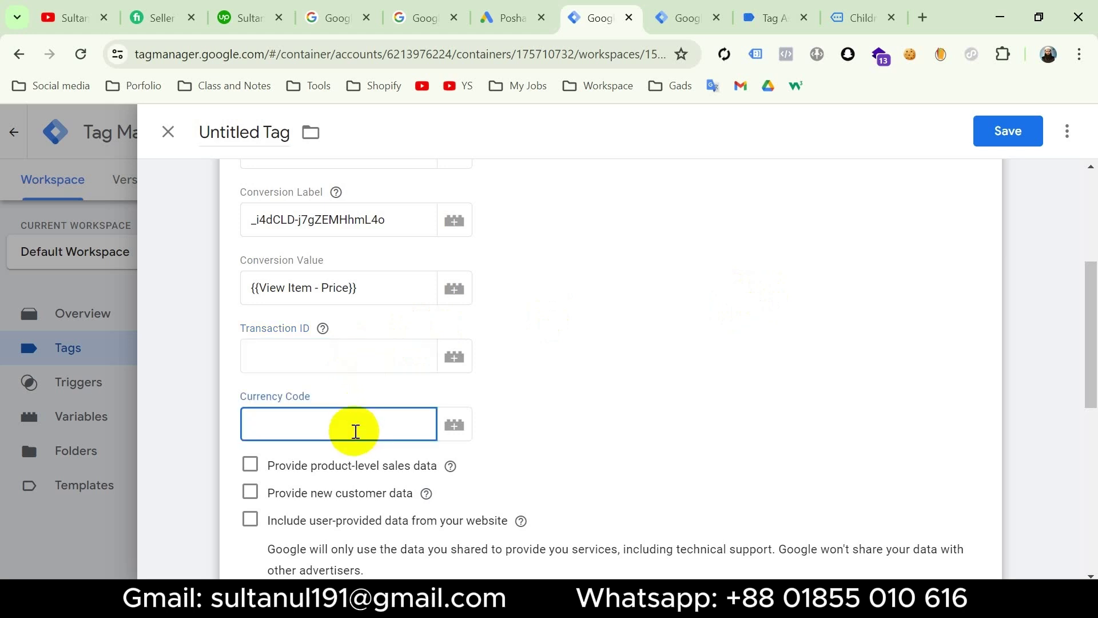
Create a new Data Layer Variable for Currency Code reading ecommerce.currency
{"action": "left_click", "coordinate": [456, 432]}
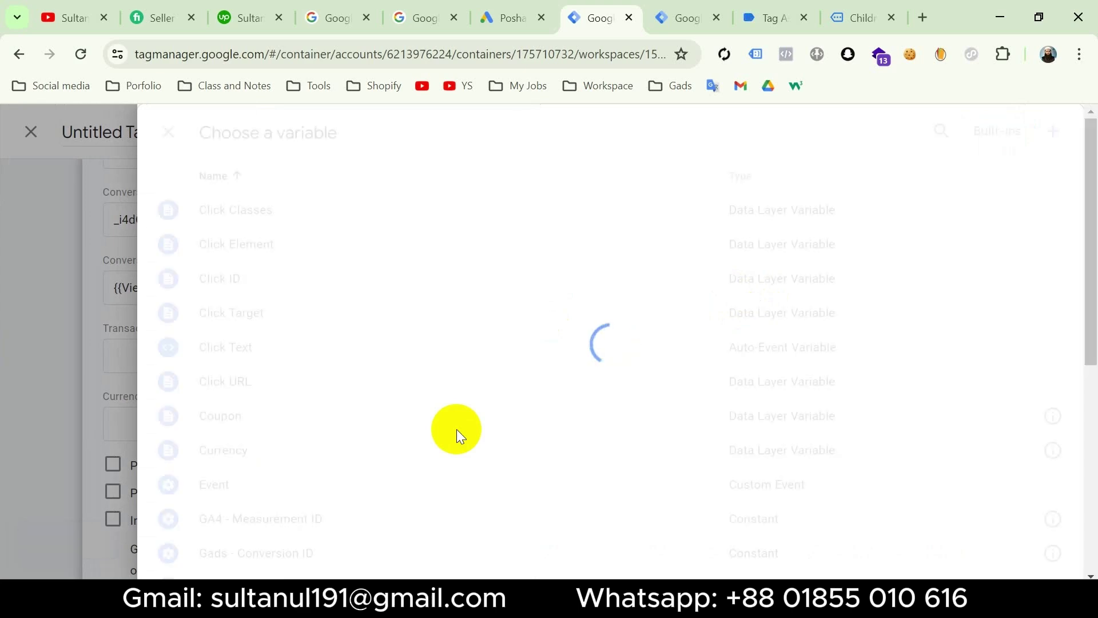
{"action": "left_click", "coordinate": [1052, 131]}
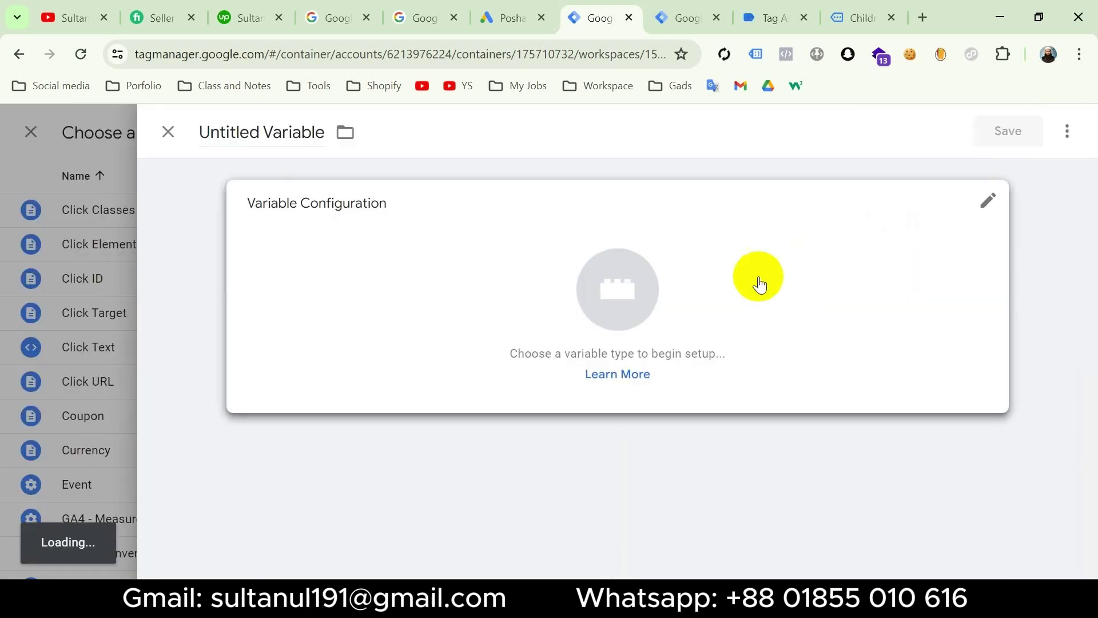
{"action": "left_click", "coordinate": [753, 286]}
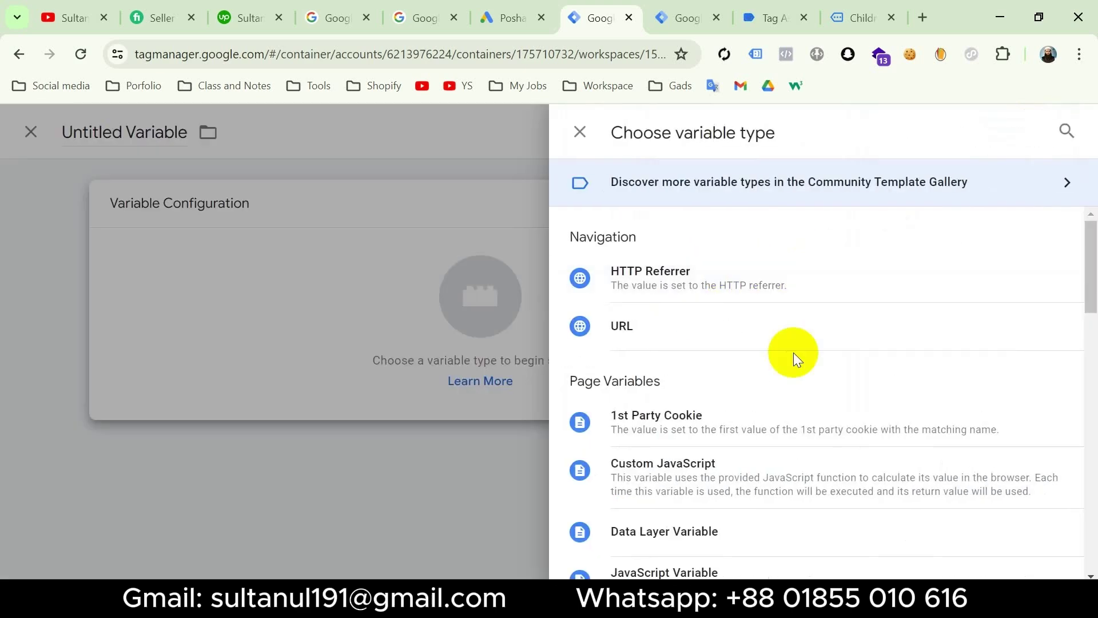
{"action": "scroll", "coordinate": [790, 372], "scroll_direction": "down", "scroll_amount": 3}
{"action": "left_click", "coordinate": [753, 360]}
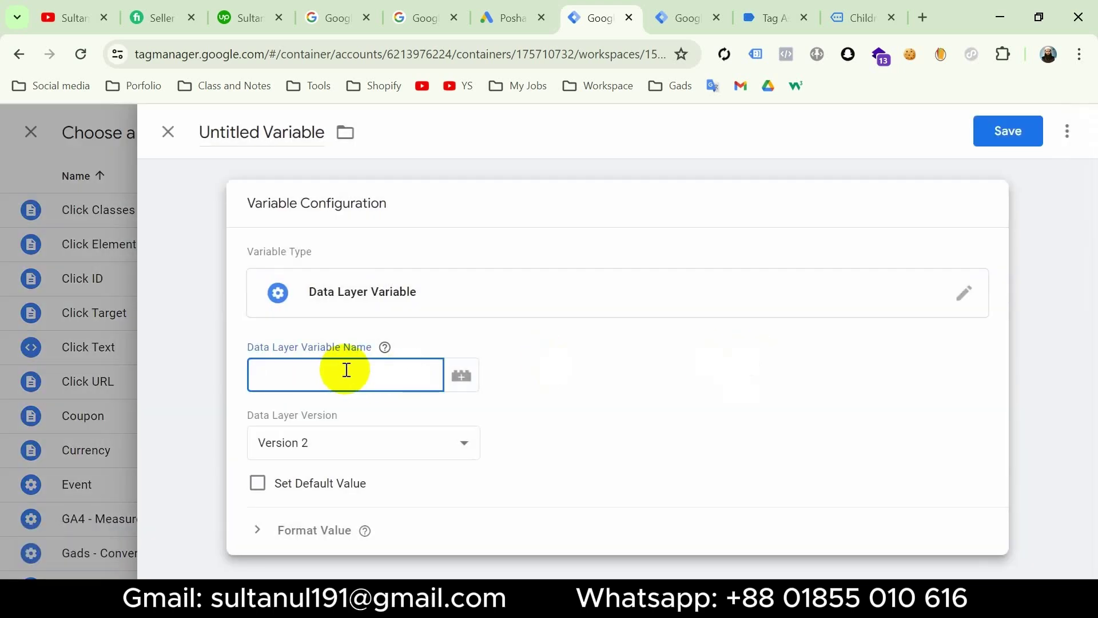
{"action": "key", "text": "super+v"}
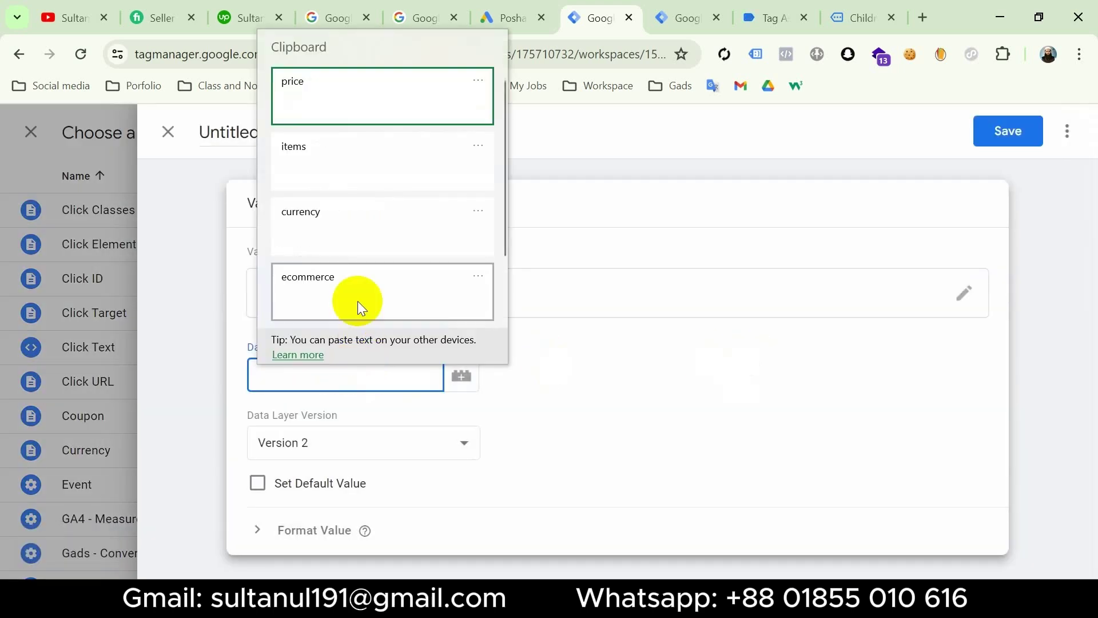
{"action": "left_click", "coordinate": [358, 301]}
{"action": "type", "text": "."}
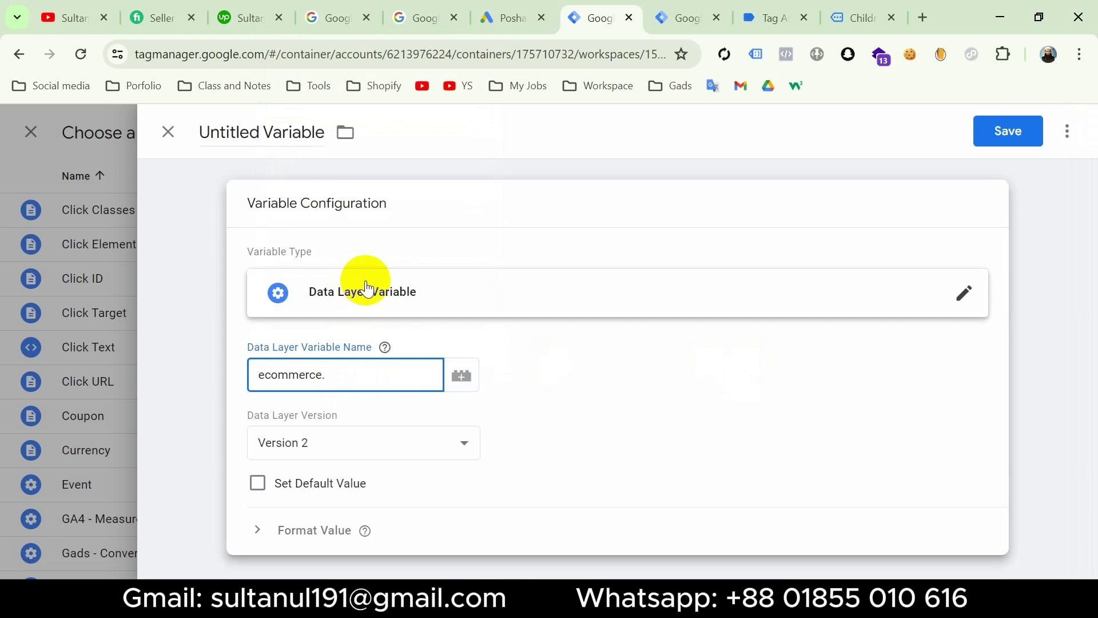
{"action": "key", "text": "super+v"}
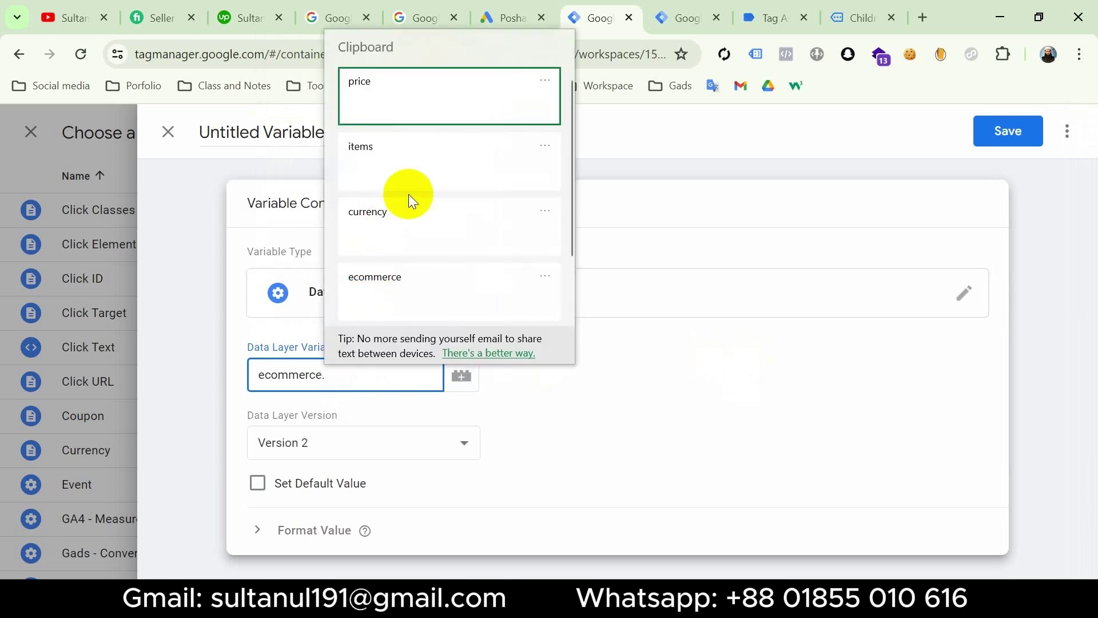
{"action": "left_click", "coordinate": [411, 230]}
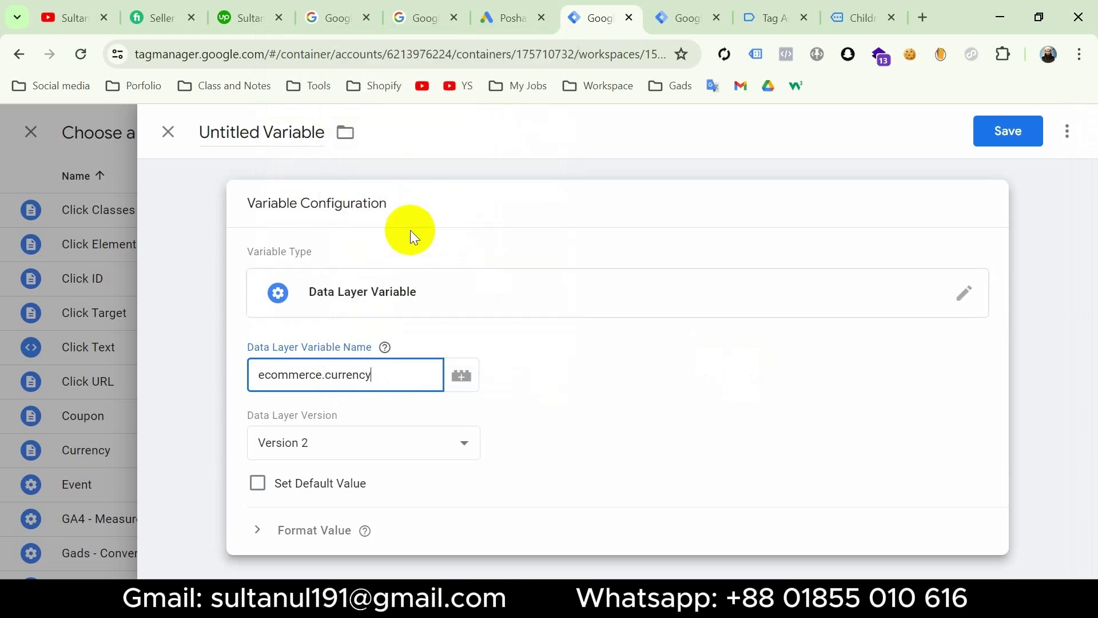
Name the variable Currency and save it so Currency Code uses {{currency}}
{"action": "left_click", "coordinate": [261, 133]}
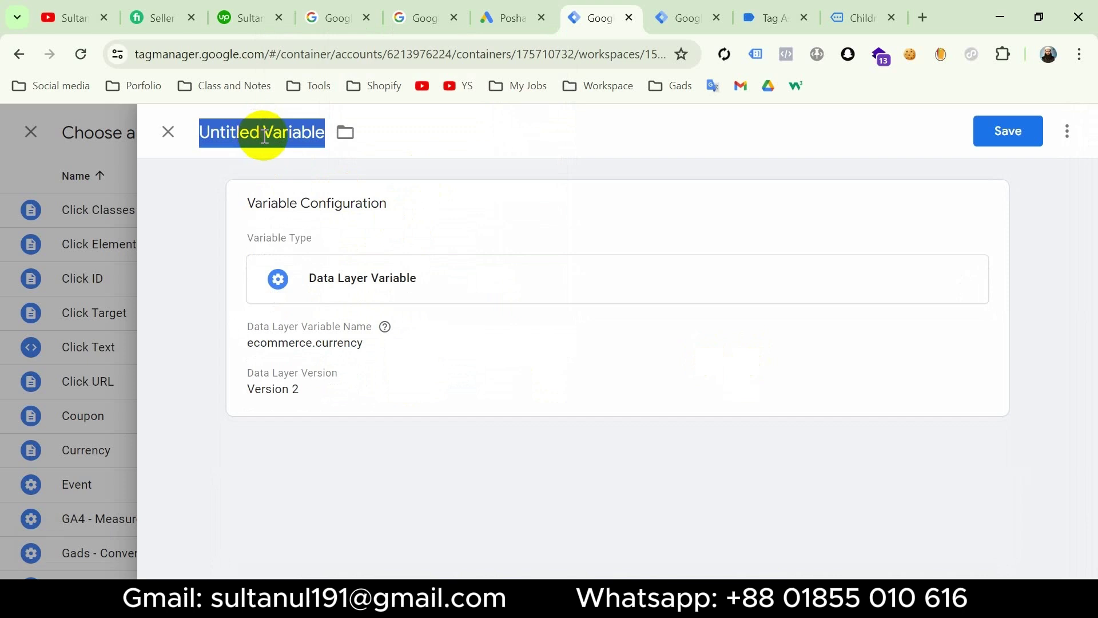
{"action": "type", "text": "Currency"}
{"action": "left_click", "coordinate": [1022, 131]}
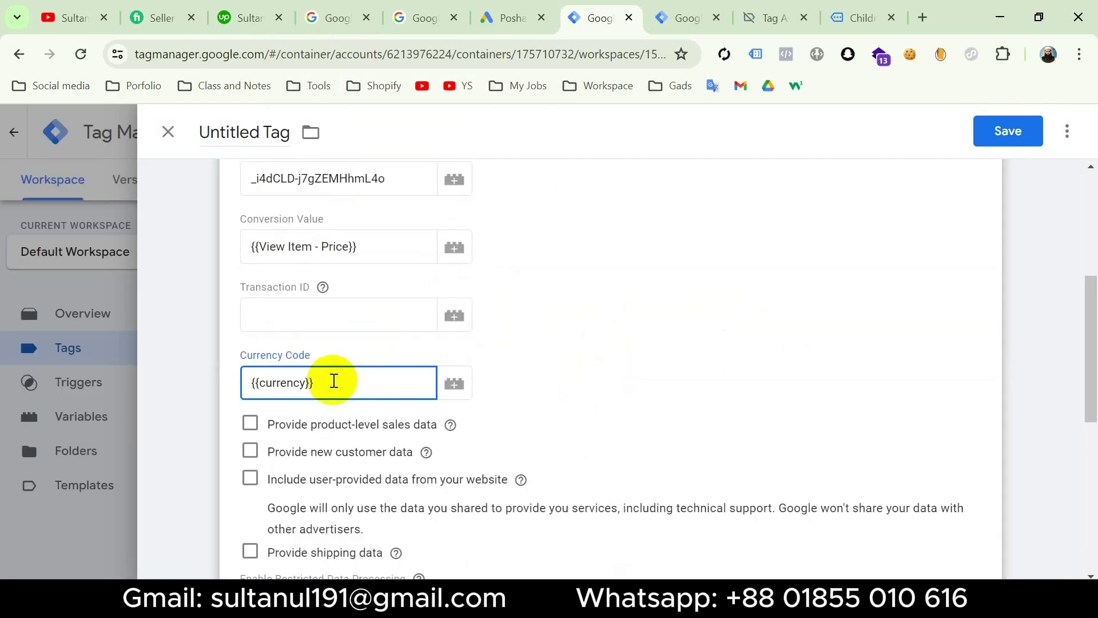
{"action": "scroll", "coordinate": [349, 367], "scroll_direction": "down", "scroll_amount": 1}
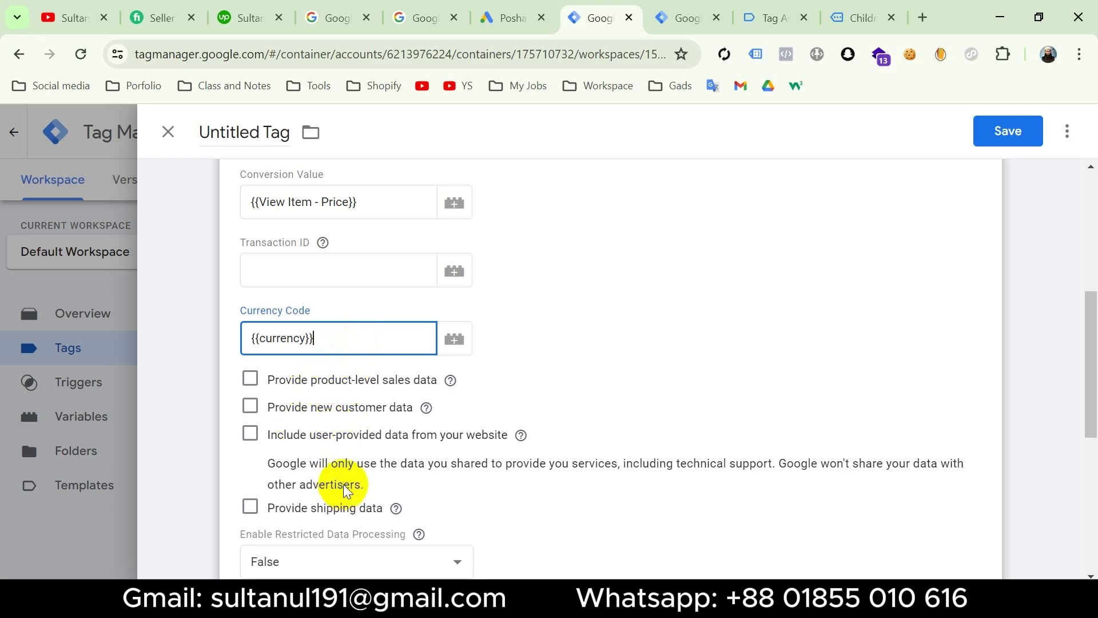
{"action": "scroll", "coordinate": [331, 482], "scroll_direction": "down", "scroll_amount": 8}
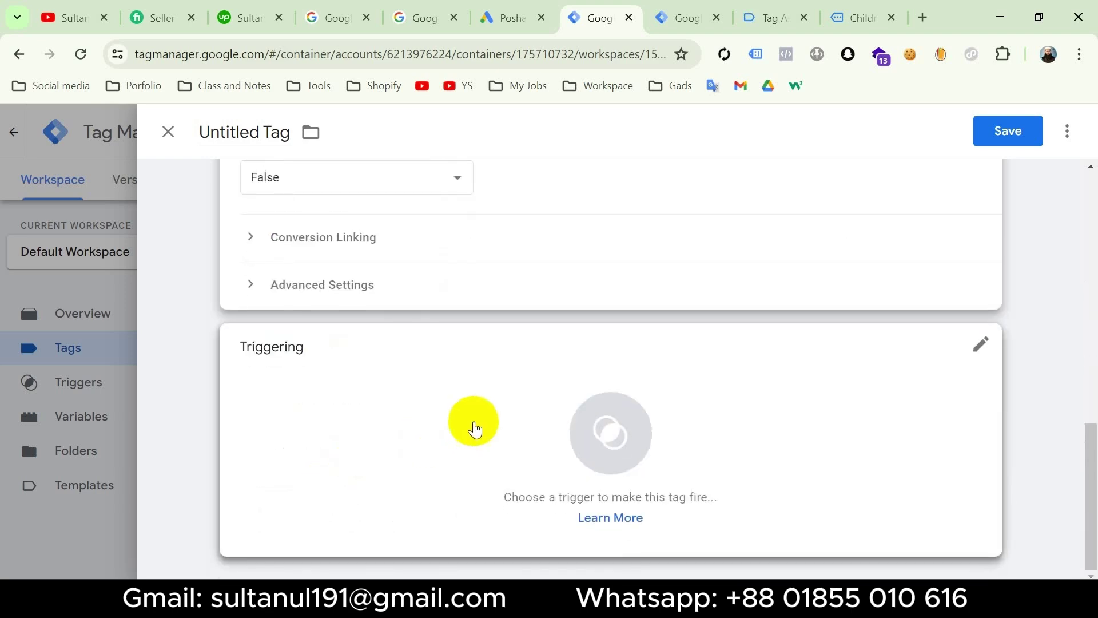
Draft a new Custom Event trigger with event name view_item copied from Tag Assistant
{"action": "left_click", "coordinate": [474, 428]}
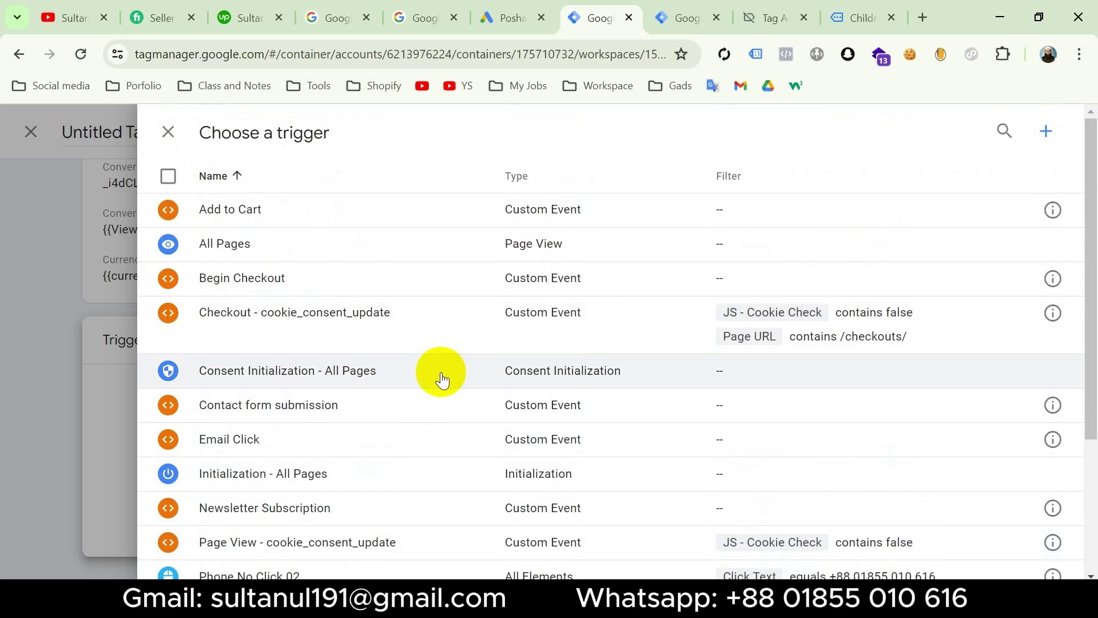
{"action": "scroll", "coordinate": [438, 375], "scroll_direction": "down", "scroll_amount": 3}
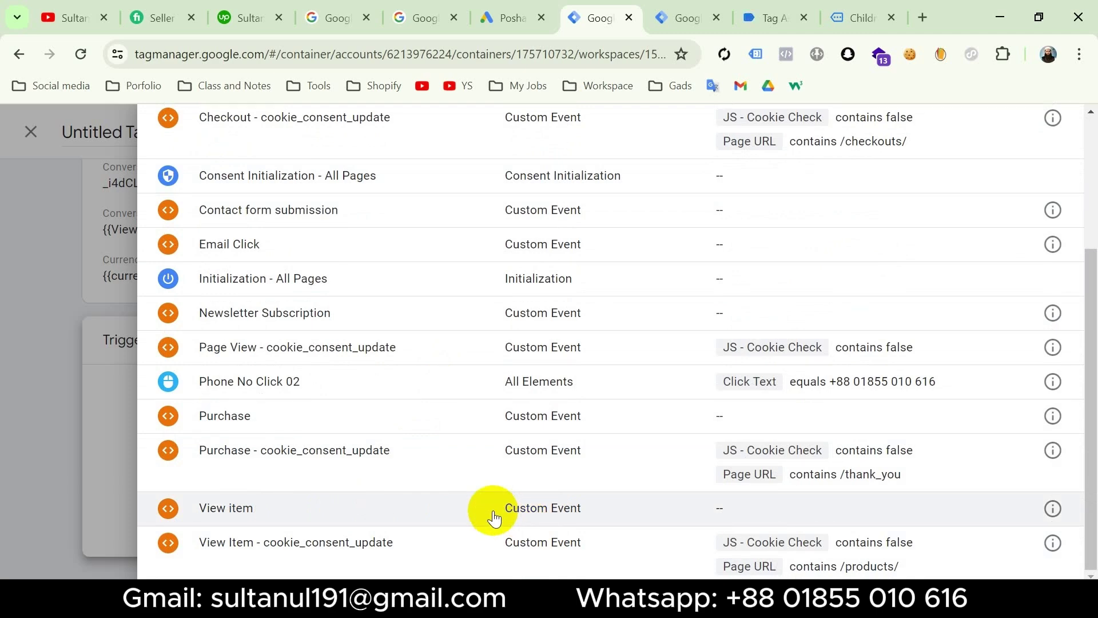
{"action": "scroll", "coordinate": [493, 517], "scroll_direction": "up", "scroll_amount": 3}
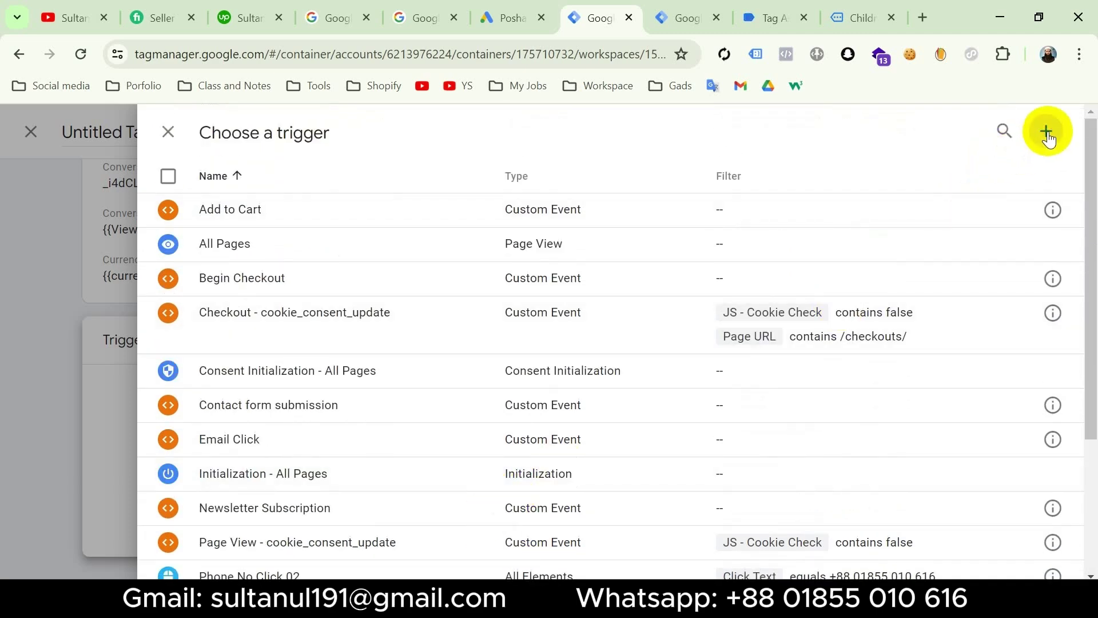
{"action": "left_click", "coordinate": [1046, 131]}
{"action": "left_click", "coordinate": [679, 321]}
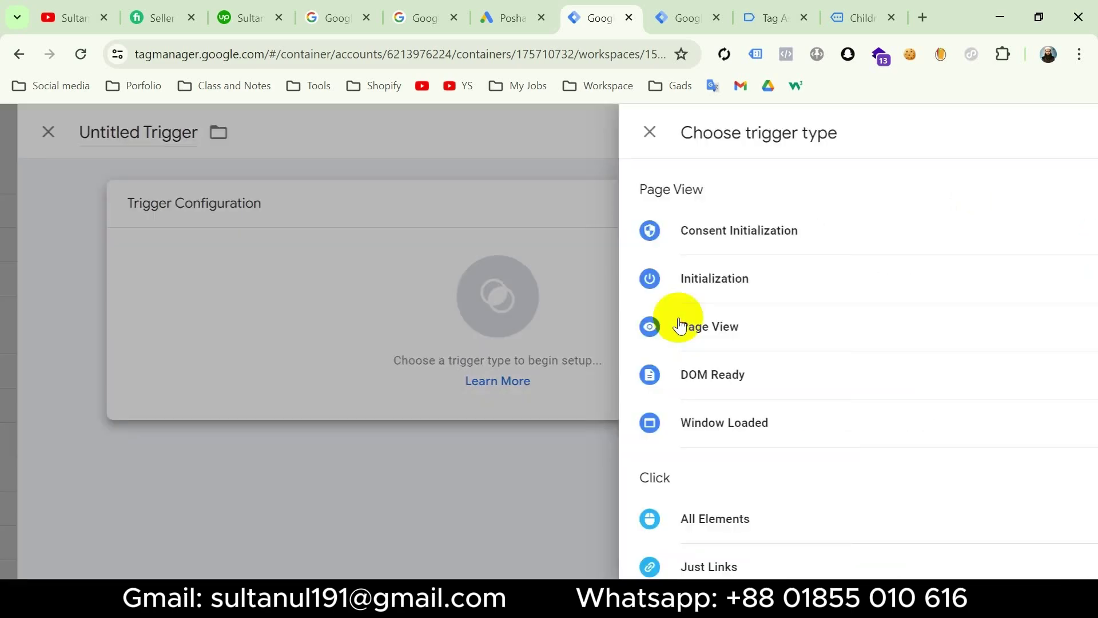
{"action": "scroll", "coordinate": [792, 393], "scroll_direction": "down", "scroll_amount": 5}
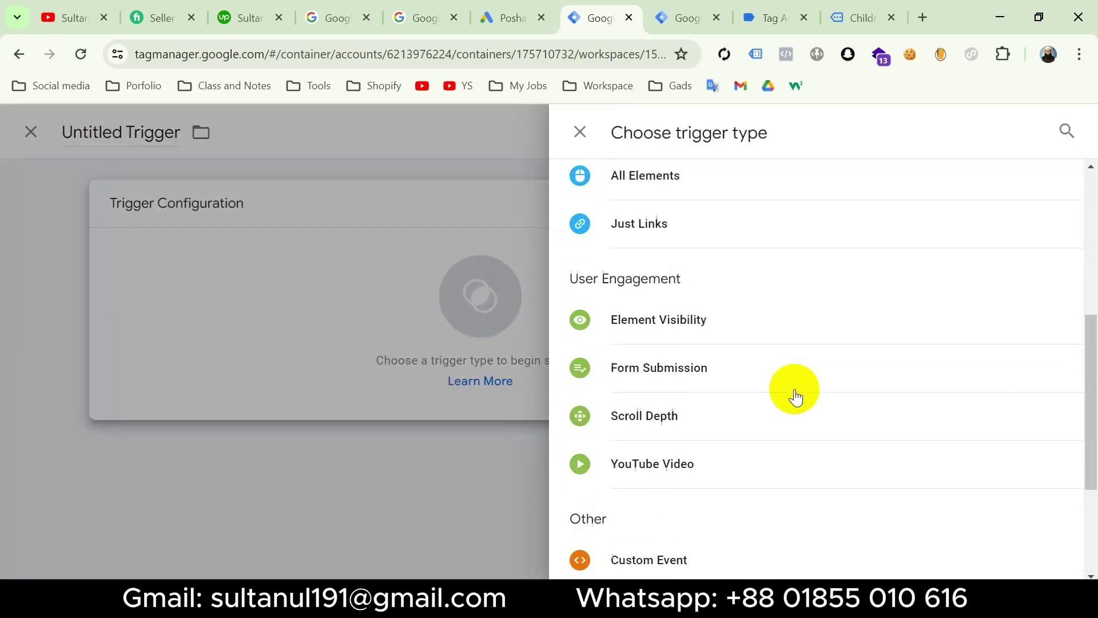
{"action": "left_click", "coordinate": [692, 549]}
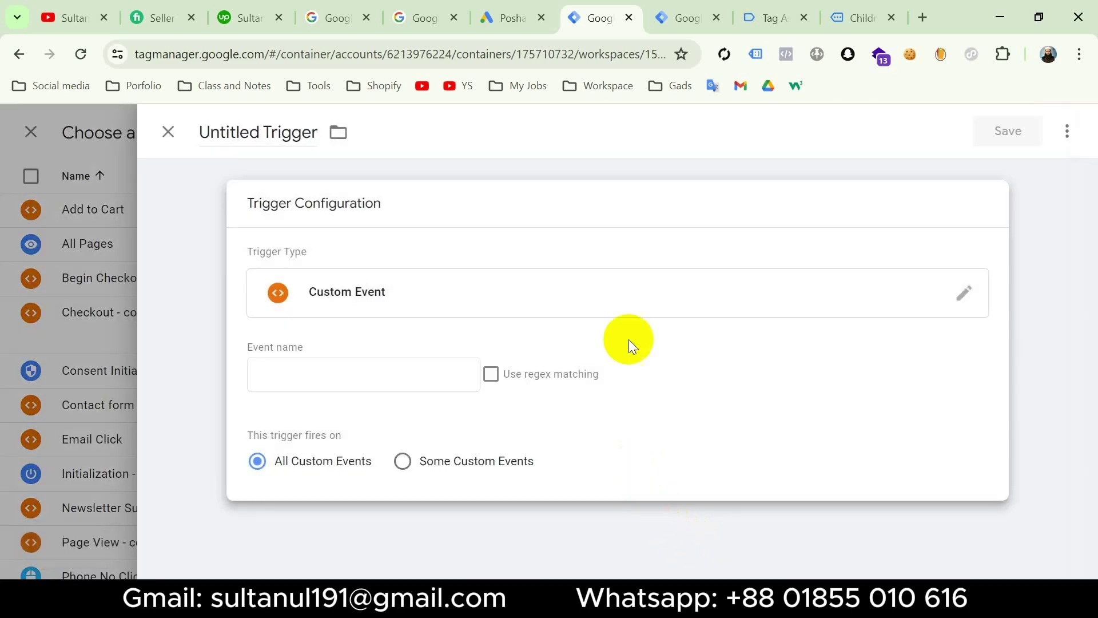
{"action": "left_click", "coordinate": [764, 11]}
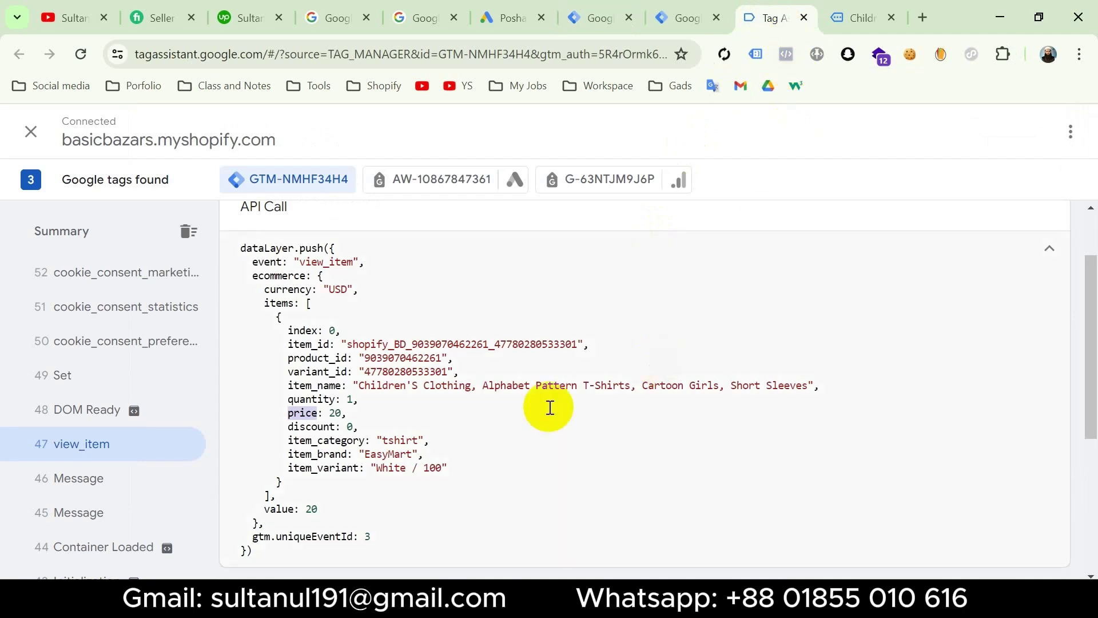
{"action": "double_click", "coordinate": [321, 261]}
{"action": "key", "text": "ctrl+c"}
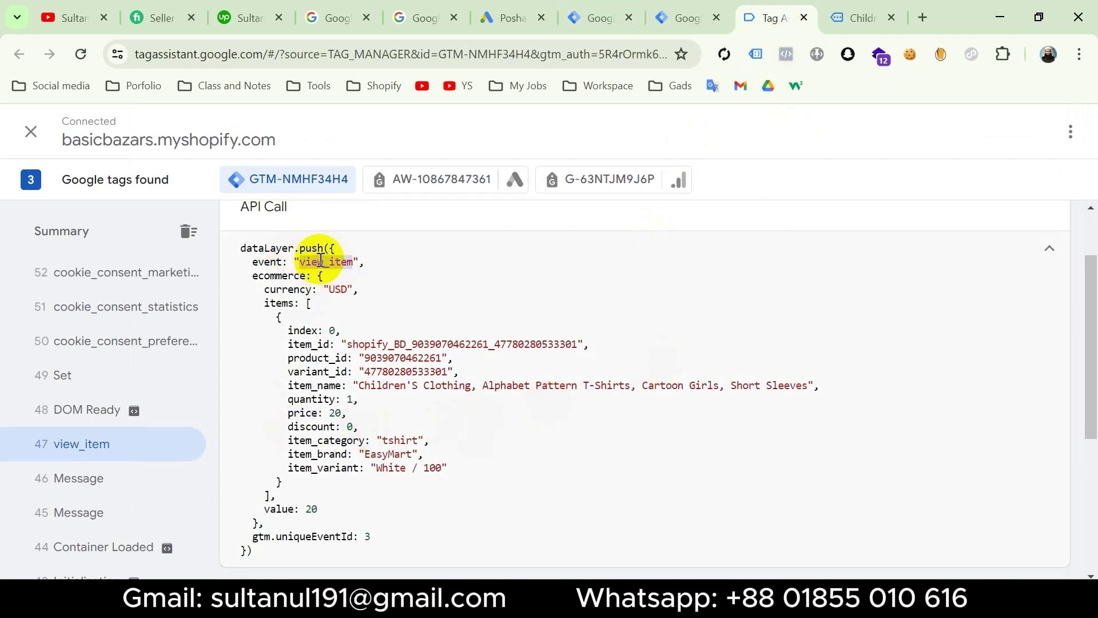
{"action": "left_click", "coordinate": [597, 18]}
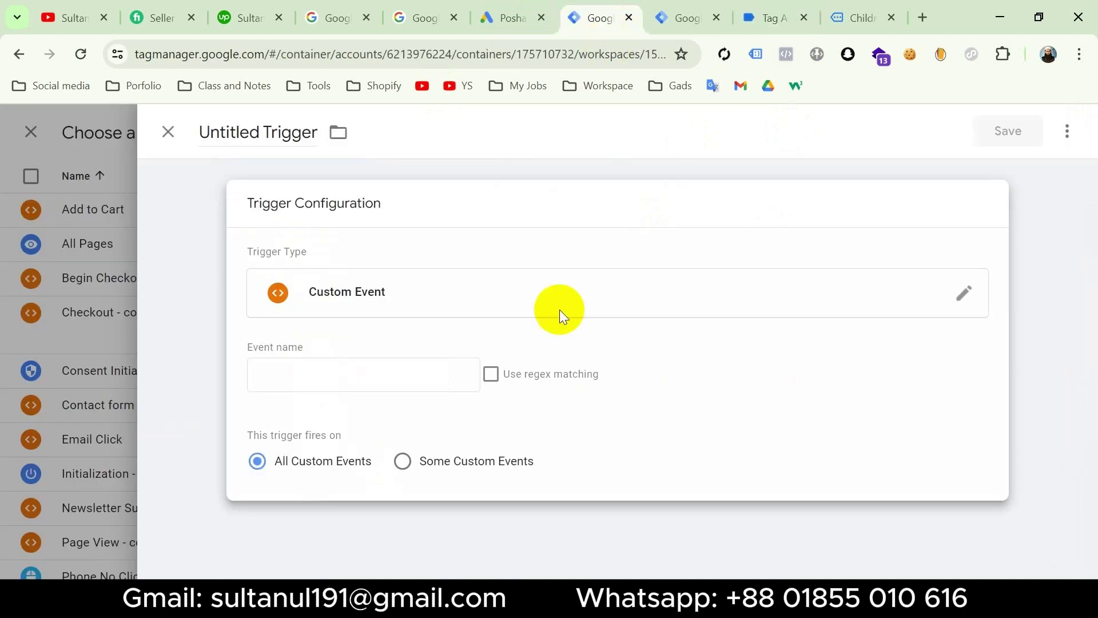
{"action": "left_click", "coordinate": [360, 379]}
{"action": "key", "text": "ctrl+v"}
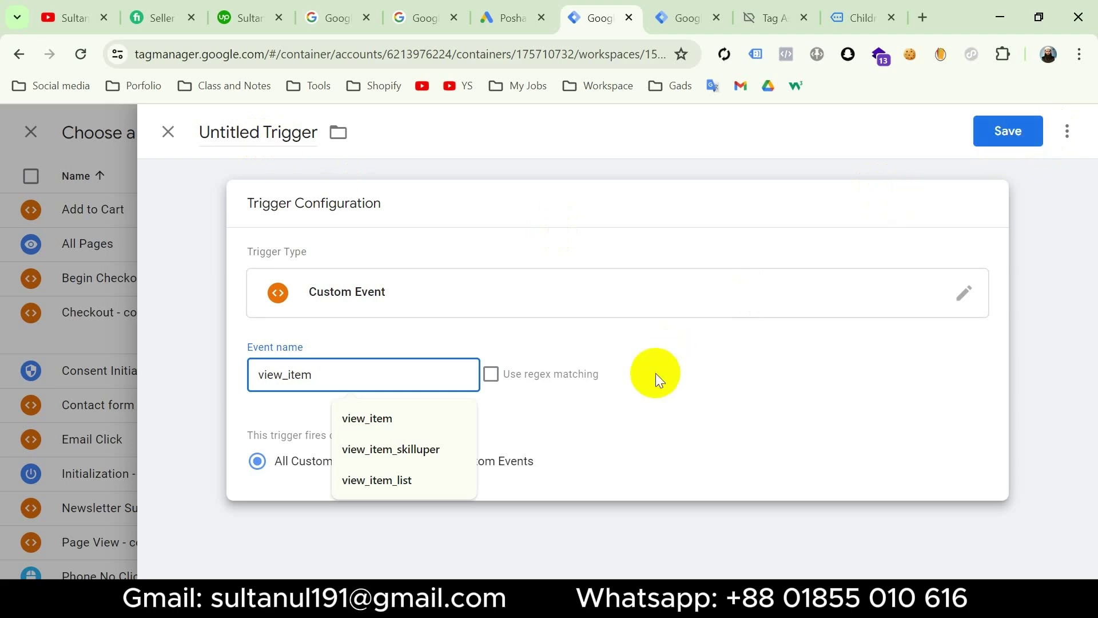
Discard the draft trigger and select the existing View item trigger instead
{"action": "left_click", "coordinate": [103, 366]}
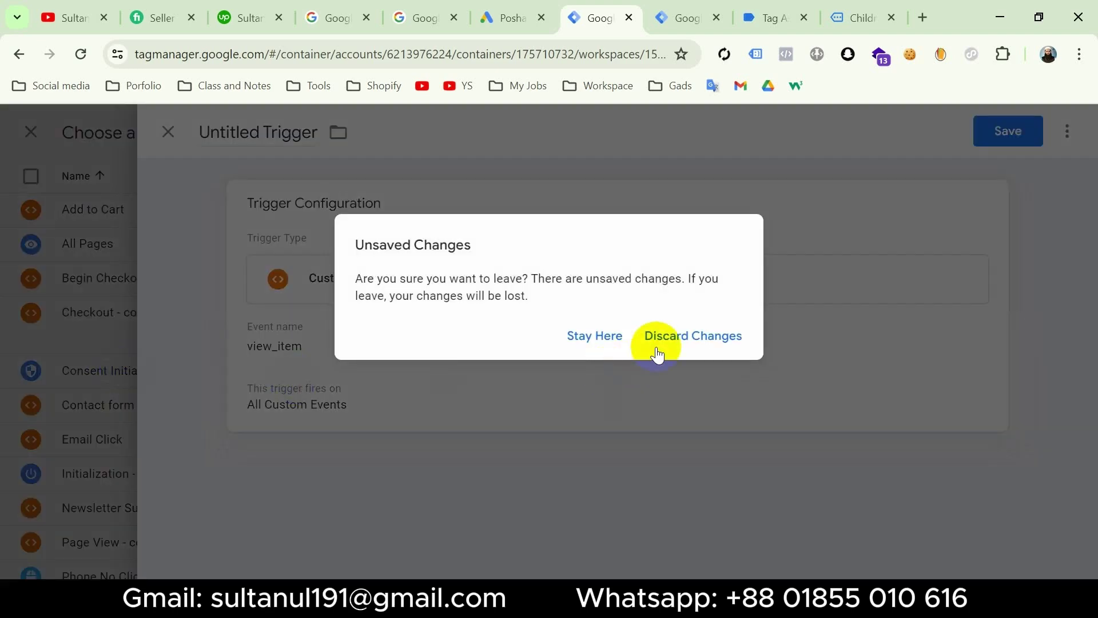
{"action": "left_click", "coordinate": [675, 346]}
{"action": "scroll", "coordinate": [497, 406], "scroll_direction": "down", "scroll_amount": 4}
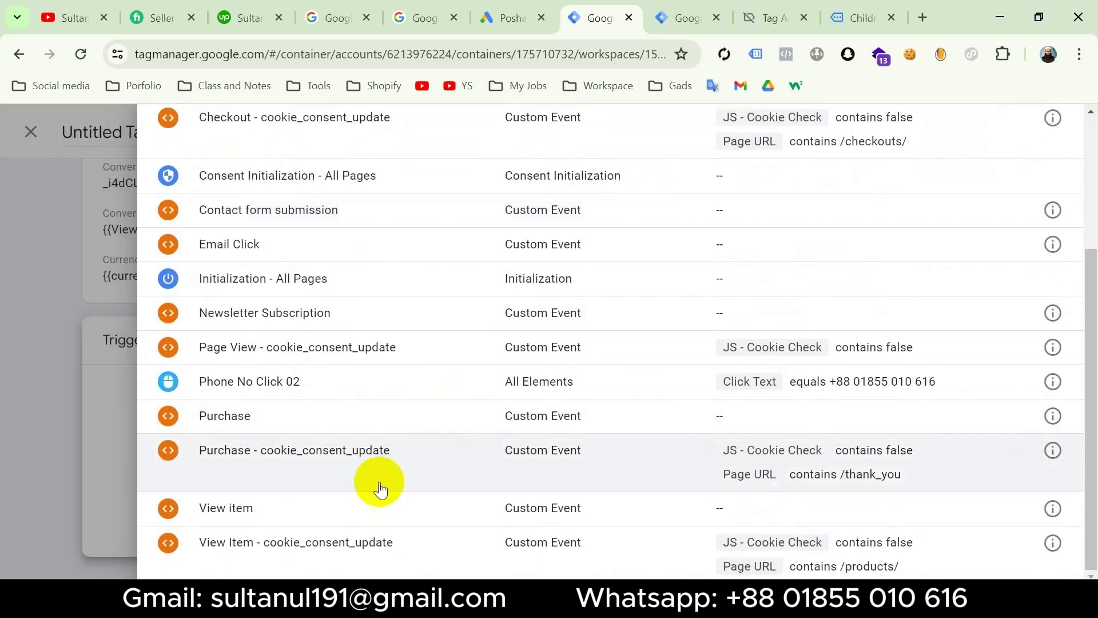
{"action": "left_click", "coordinate": [364, 508]}
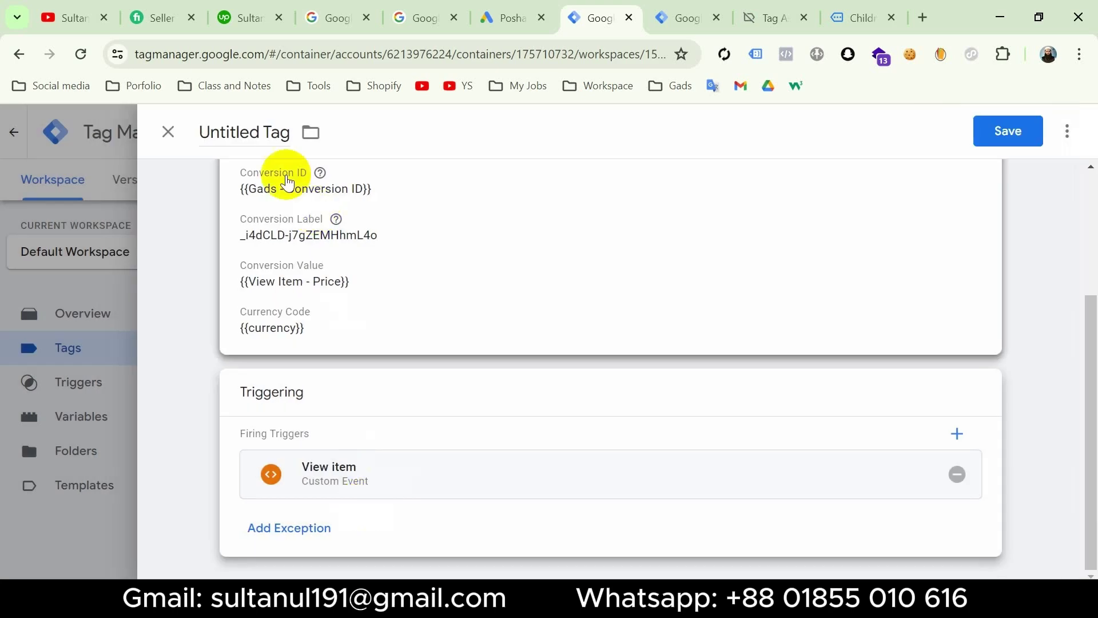
Rename the Untitled Tag to 'Gads - View Item' and save it into the Tags list
{"action": "left_click", "coordinate": [241, 133]}
{"action": "triple_click", "coordinate": [244, 134]}
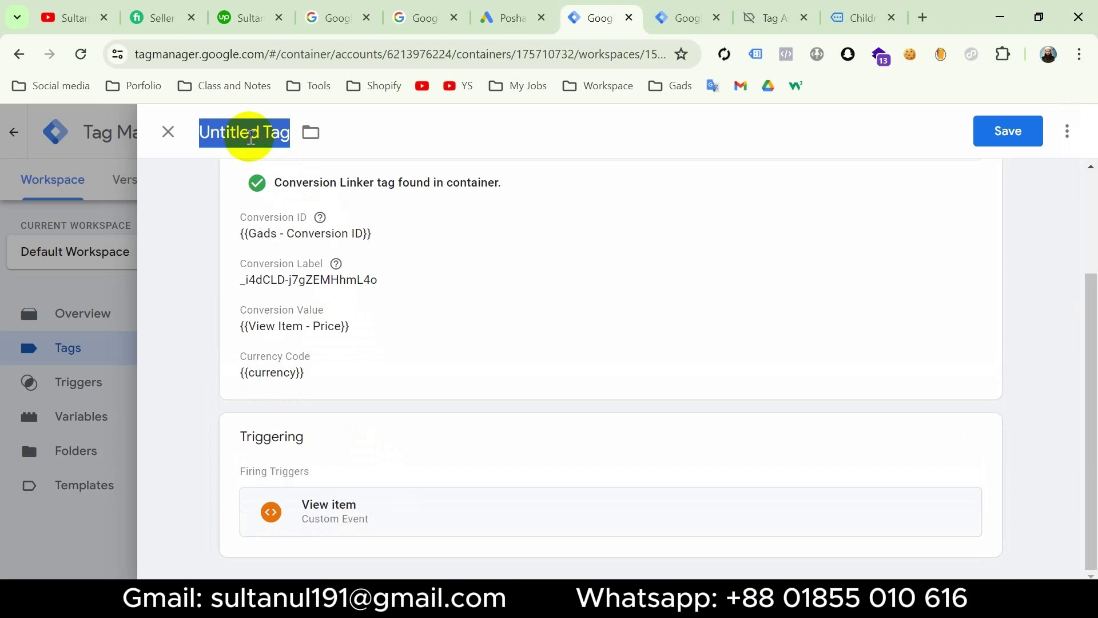
{"action": "type", "text": "Gads - View Item"}
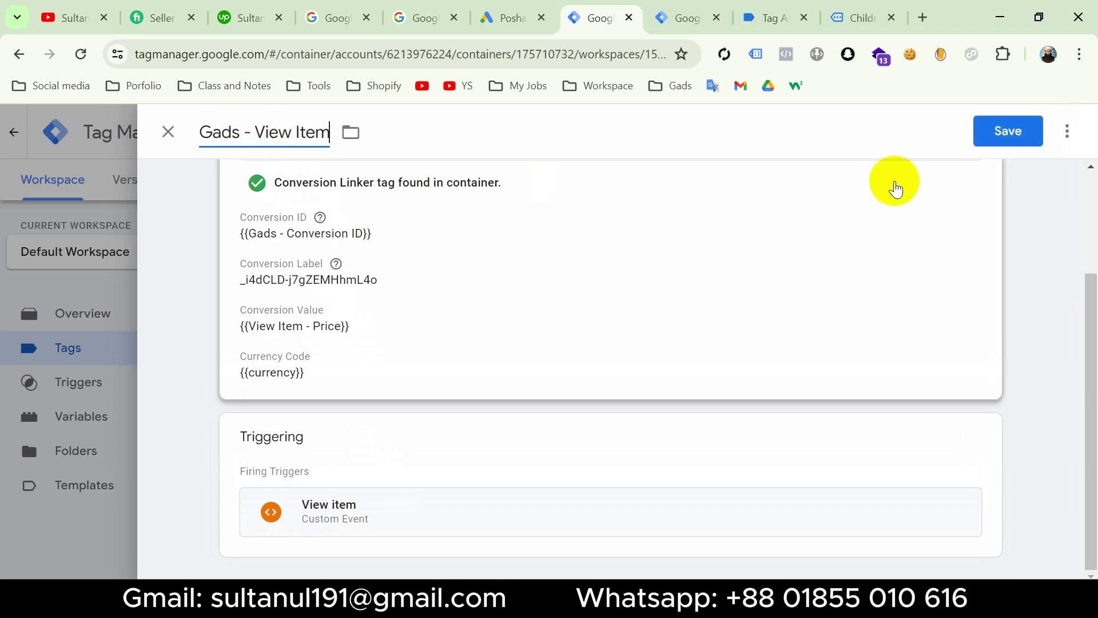
{"action": "left_click", "coordinate": [1007, 129]}
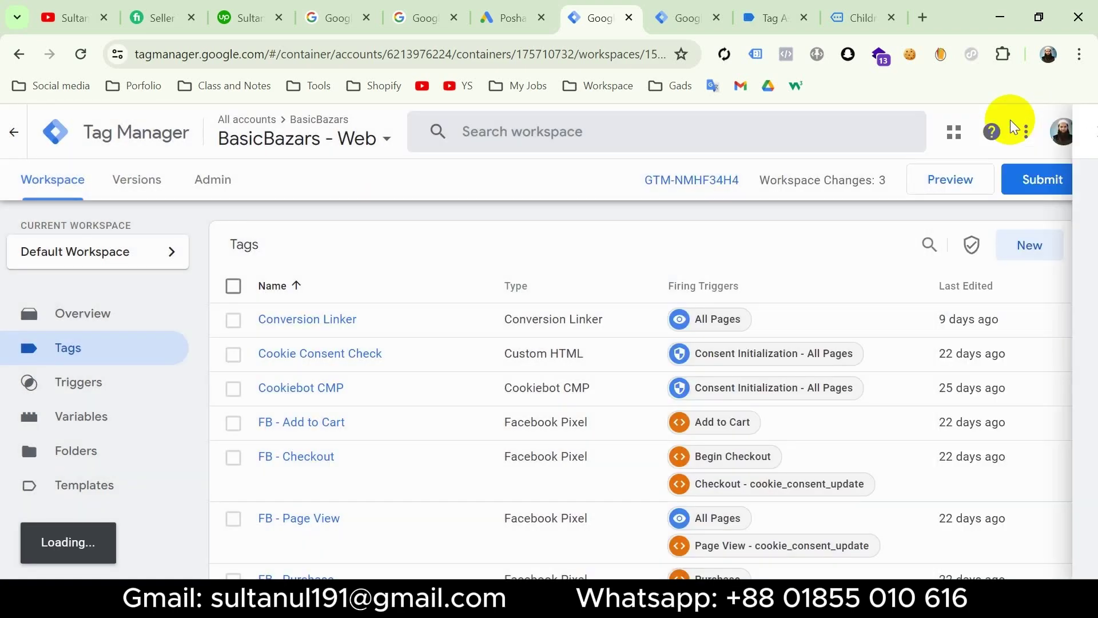
{"action": "scroll", "coordinate": [759, 313], "scroll_direction": "down", "scroll_amount": 15}
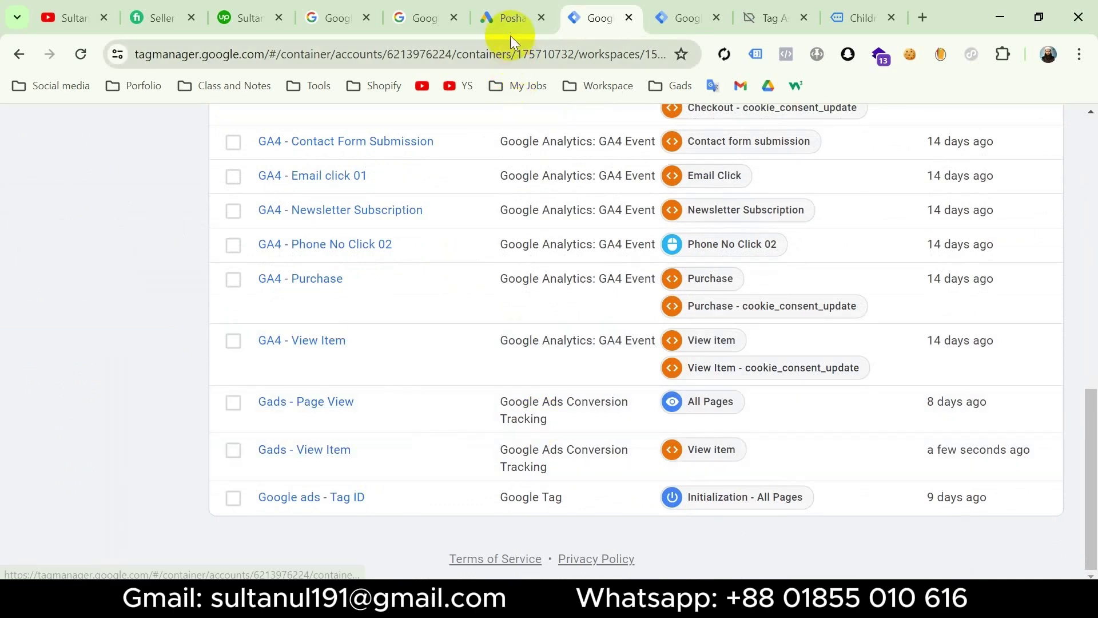
Complete the Google Ads conversion action and scroll to Gads - View Item under Other
{"action": "left_click", "coordinate": [509, 26]}
{"action": "scroll", "coordinate": [343, 423], "scroll_direction": "down", "scroll_amount": 5}
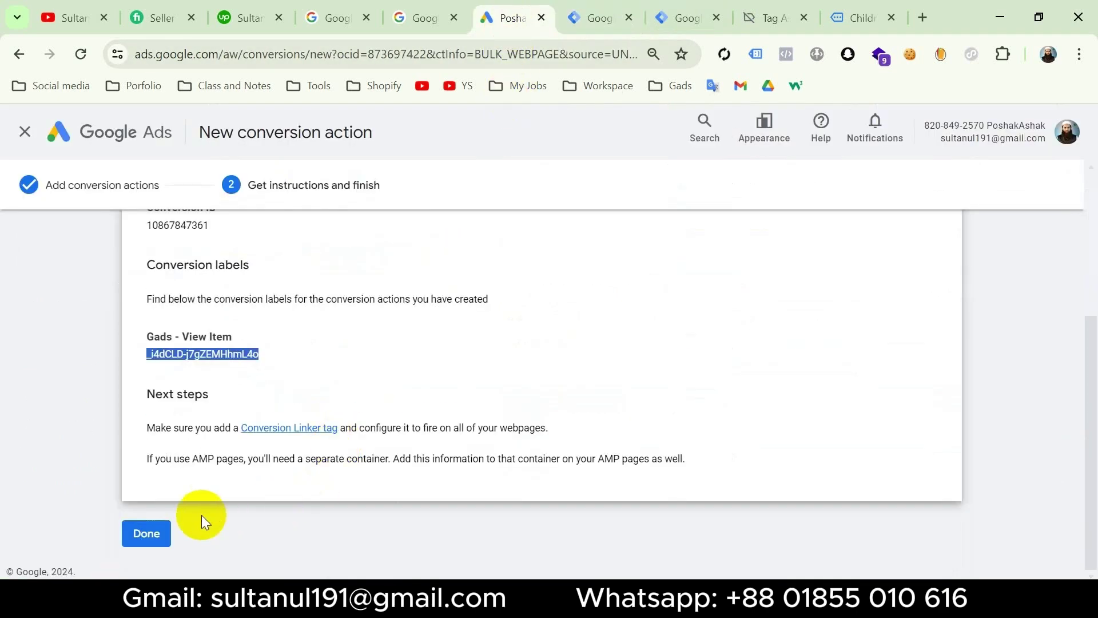
{"action": "left_click", "coordinate": [150, 526]}
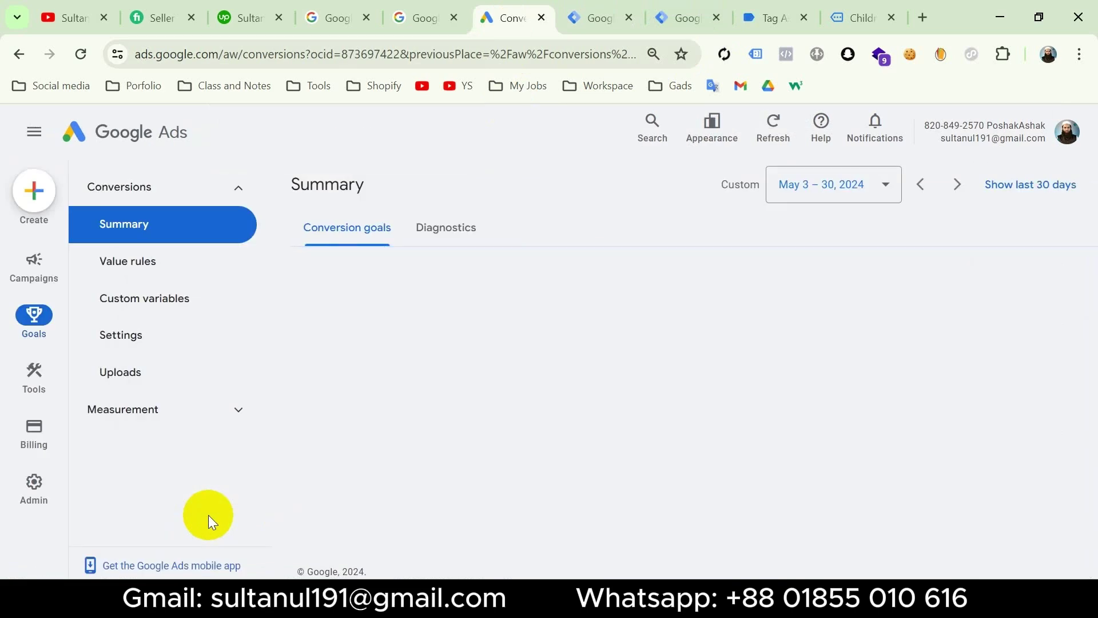
{"action": "scroll", "coordinate": [306, 346], "scroll_direction": "down", "scroll_amount": 10}
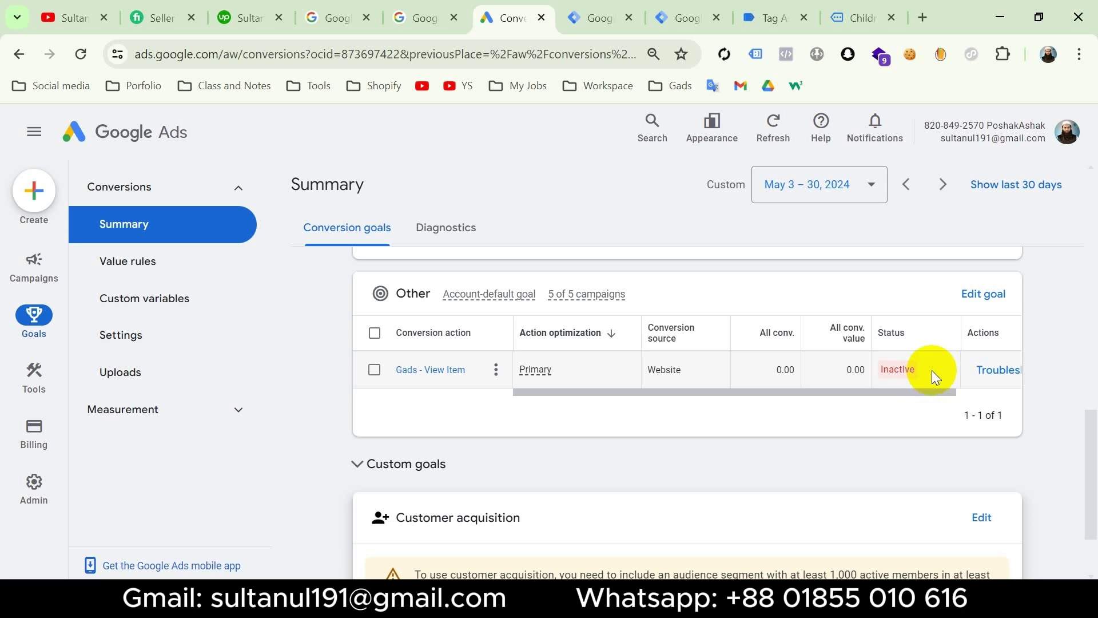
Start a Tag Manager preview and connect Tag Assistant to the store site
{"action": "left_click", "coordinate": [596, 20]}
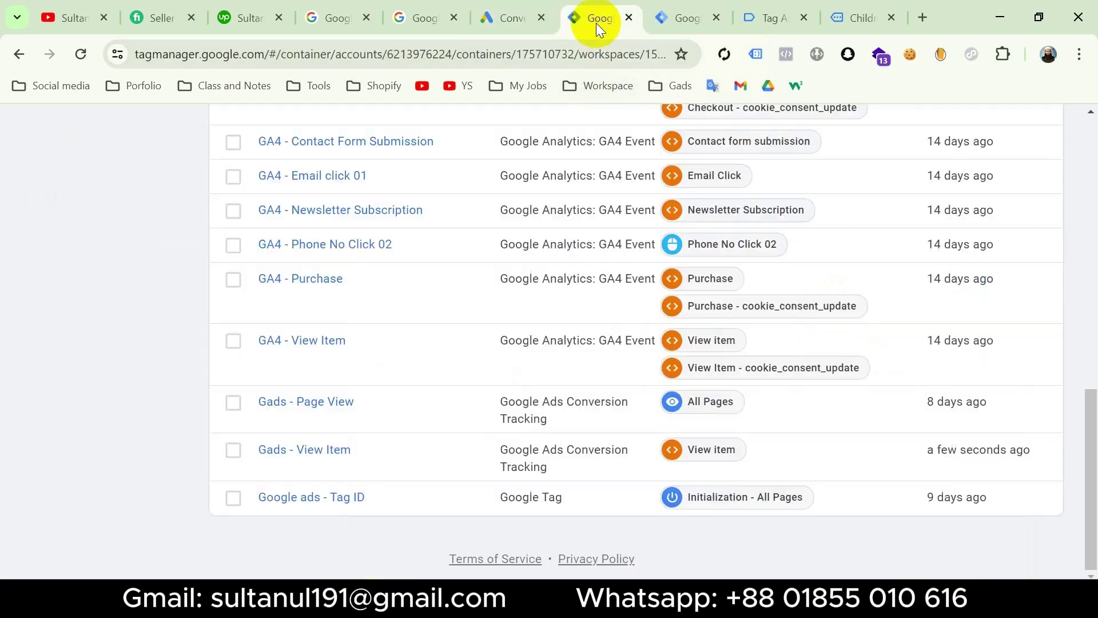
{"action": "scroll", "coordinate": [715, 228], "scroll_direction": "up", "scroll_amount": 10}
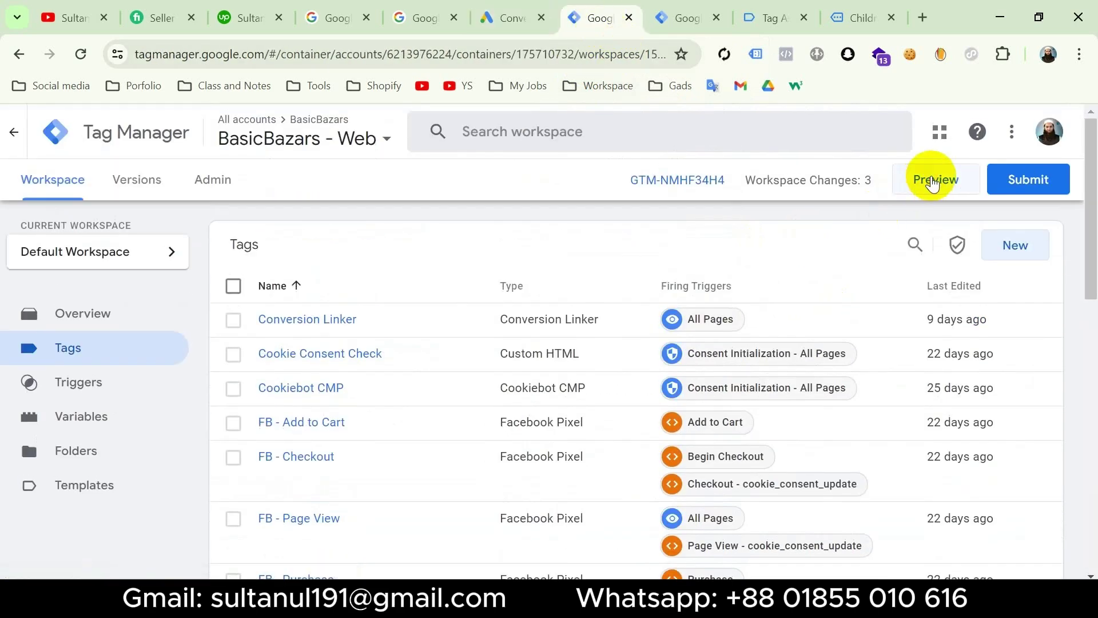
{"action": "left_click", "coordinate": [934, 182]}
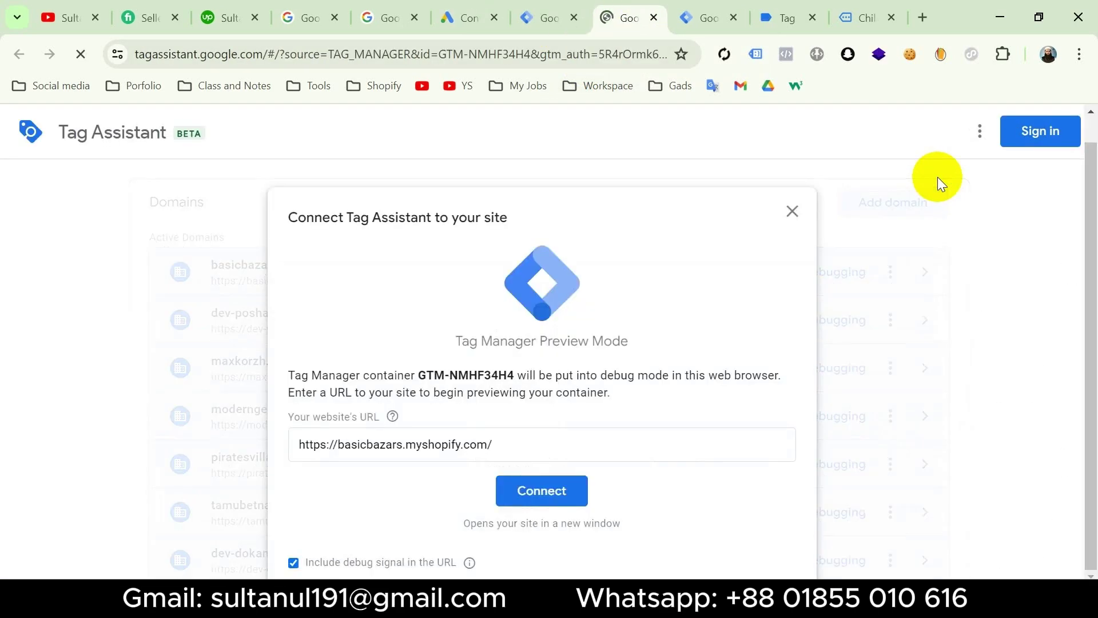
{"action": "left_click", "coordinate": [546, 445]}
{"action": "left_click", "coordinate": [541, 489]}
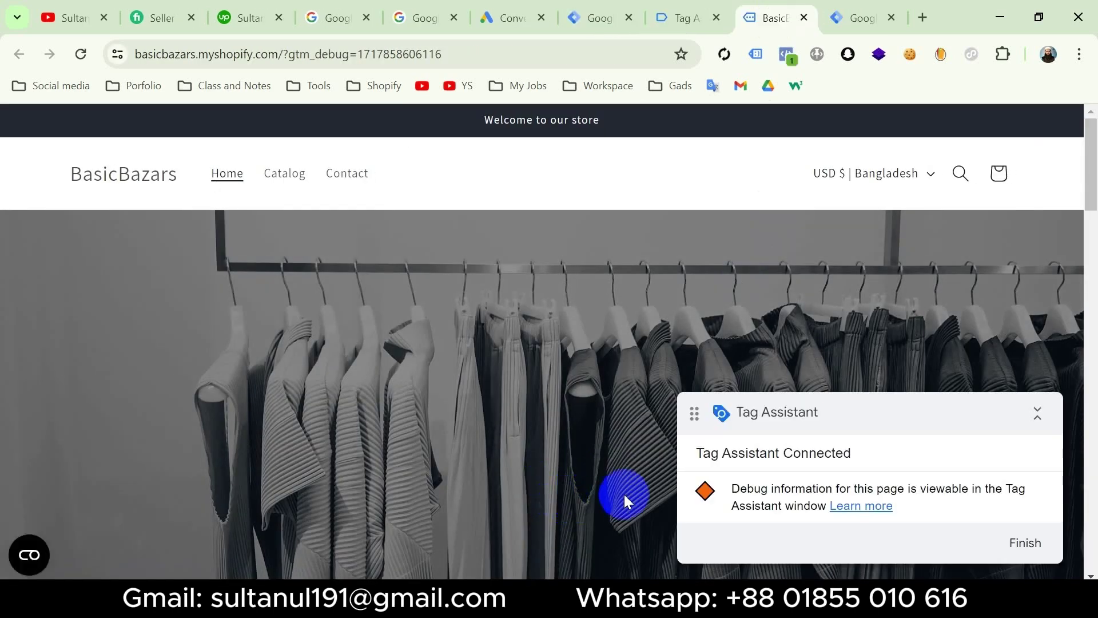
Open the cactus t-shirt product page and confirm Gads - View Item fired once
{"action": "scroll", "coordinate": [591, 437], "scroll_direction": "down", "scroll_amount": 12}
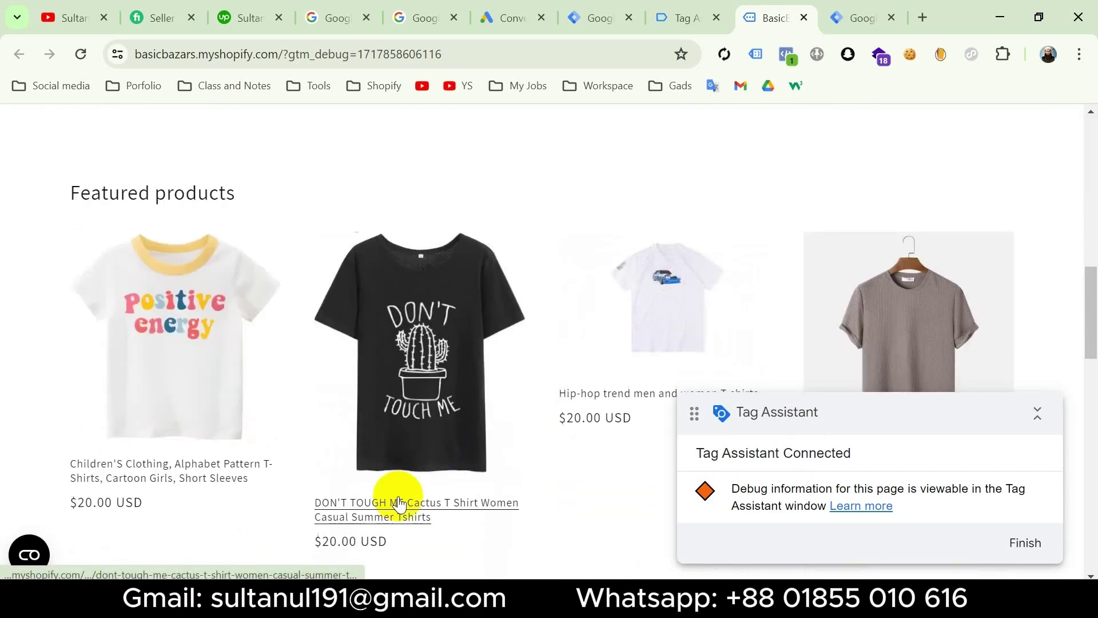
{"action": "left_click", "coordinate": [398, 503]}
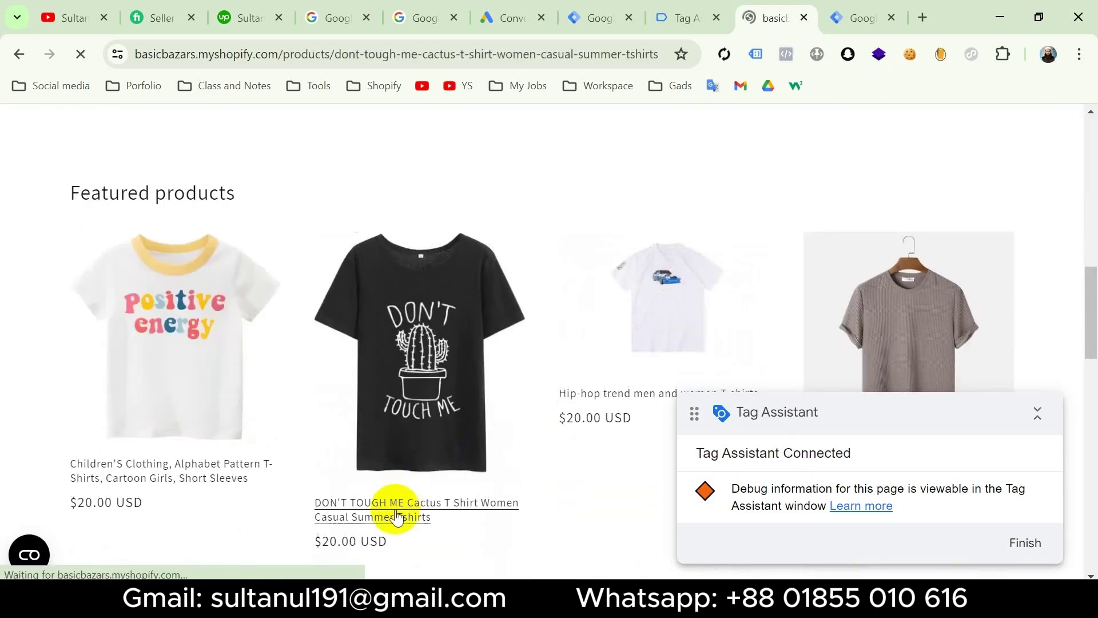
{"action": "left_click", "coordinate": [692, 14]}
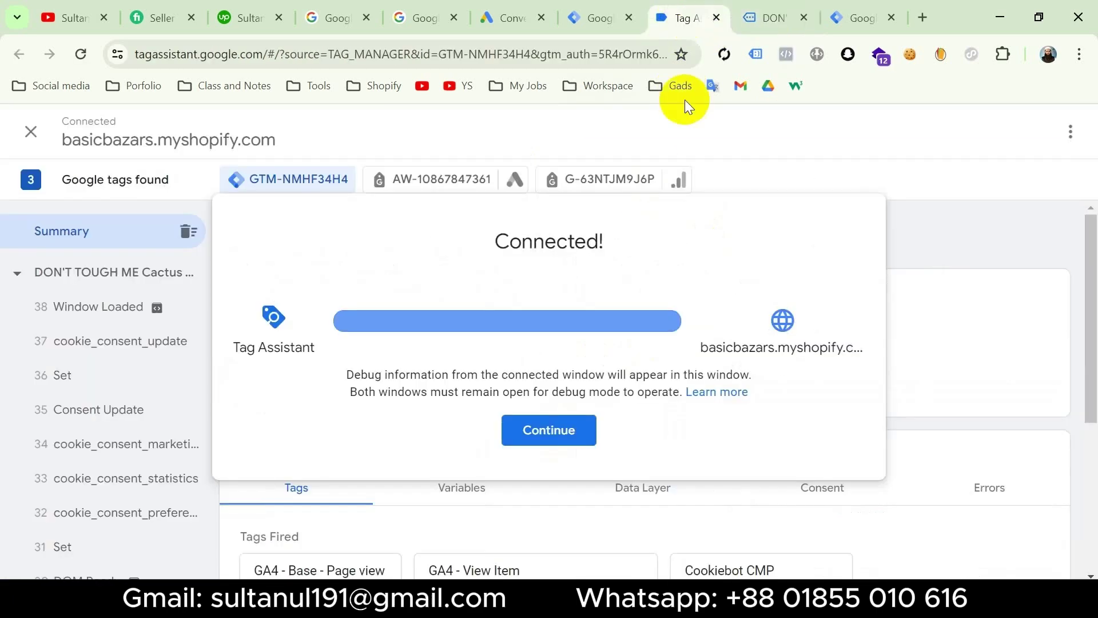
{"action": "left_click", "coordinate": [544, 436]}
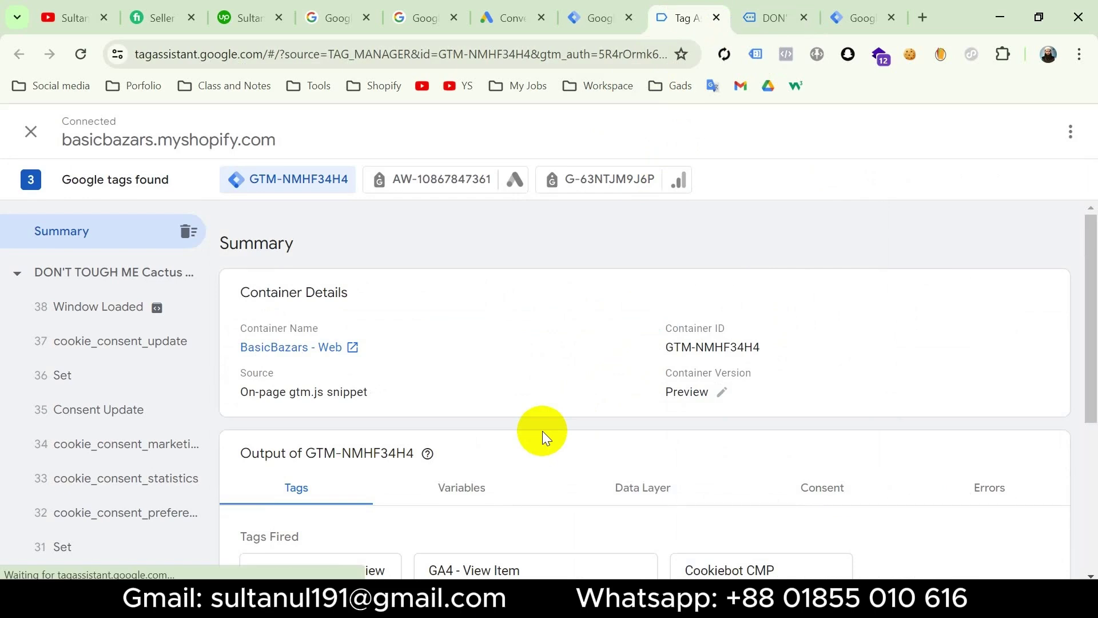
{"action": "scroll", "coordinate": [648, 446], "scroll_direction": "down", "scroll_amount": 5}
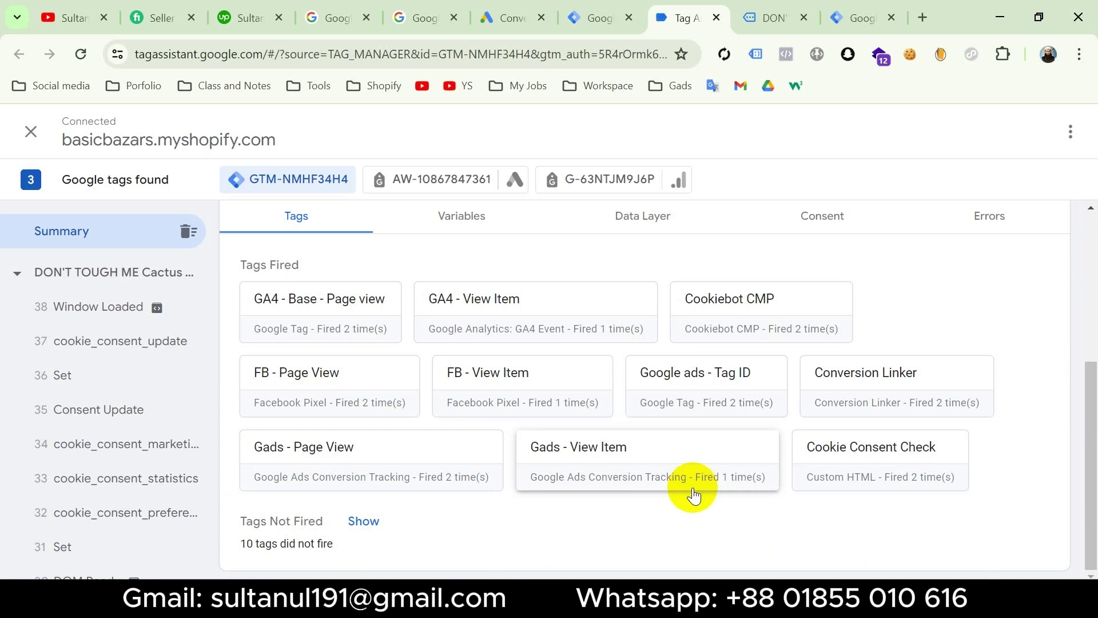
{"action": "left_click", "coordinate": [514, 26]}
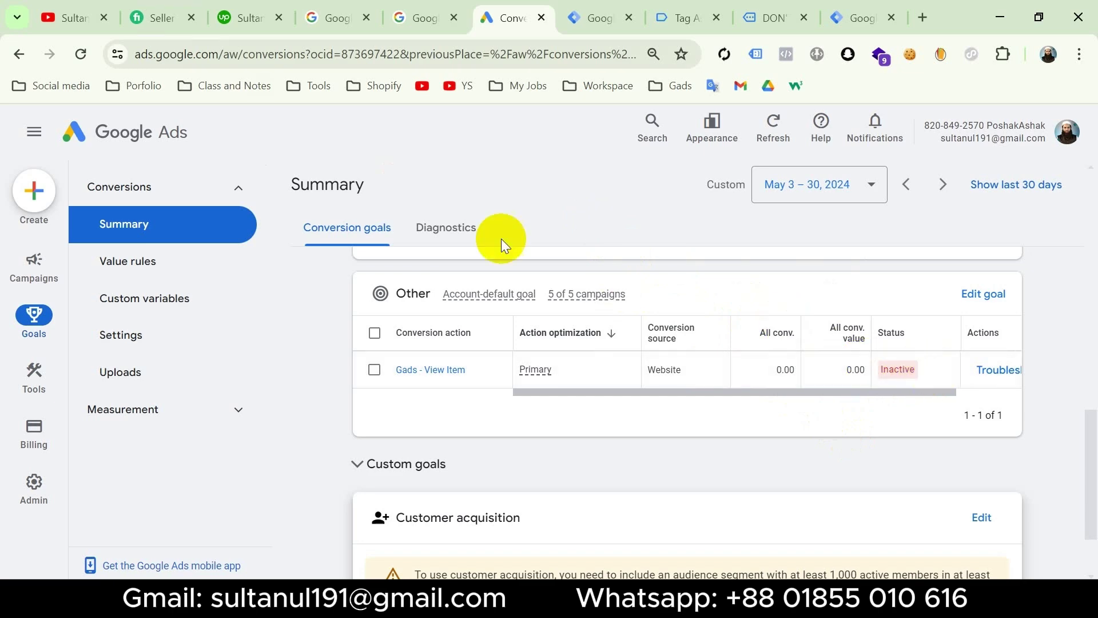
Refresh the Google Ads conversions summary and check the status reads No recent conversions
{"action": "left_click", "coordinate": [84, 53]}
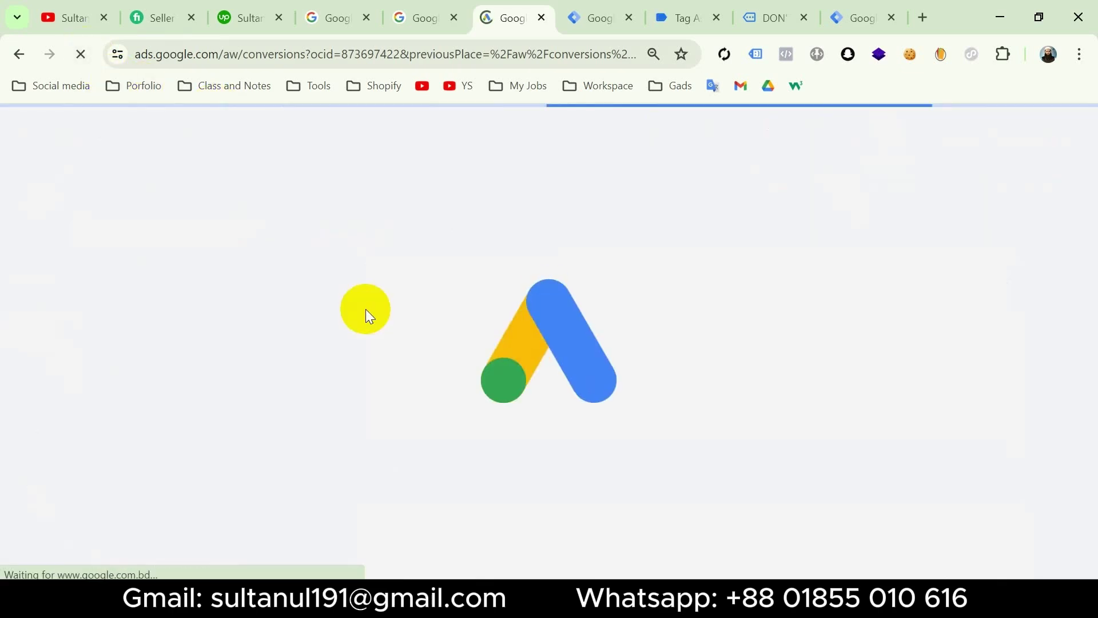
{"action": "scroll", "coordinate": [307, 341], "scroll_direction": "down", "scroll_amount": 10}
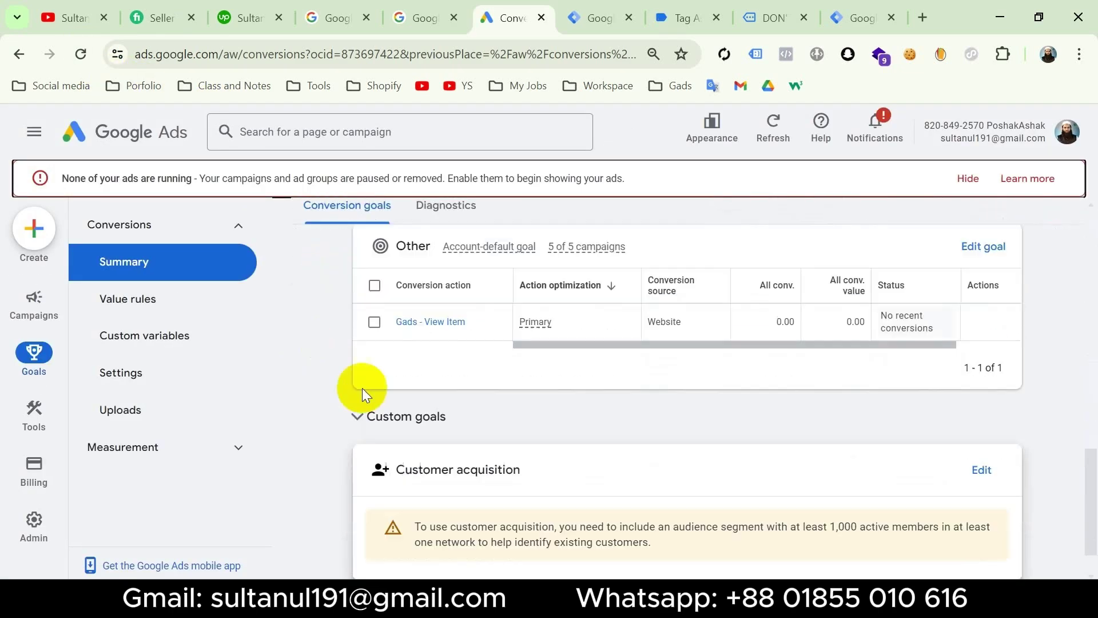
{"action": "mouse_move", "coordinate": [957, 327]}
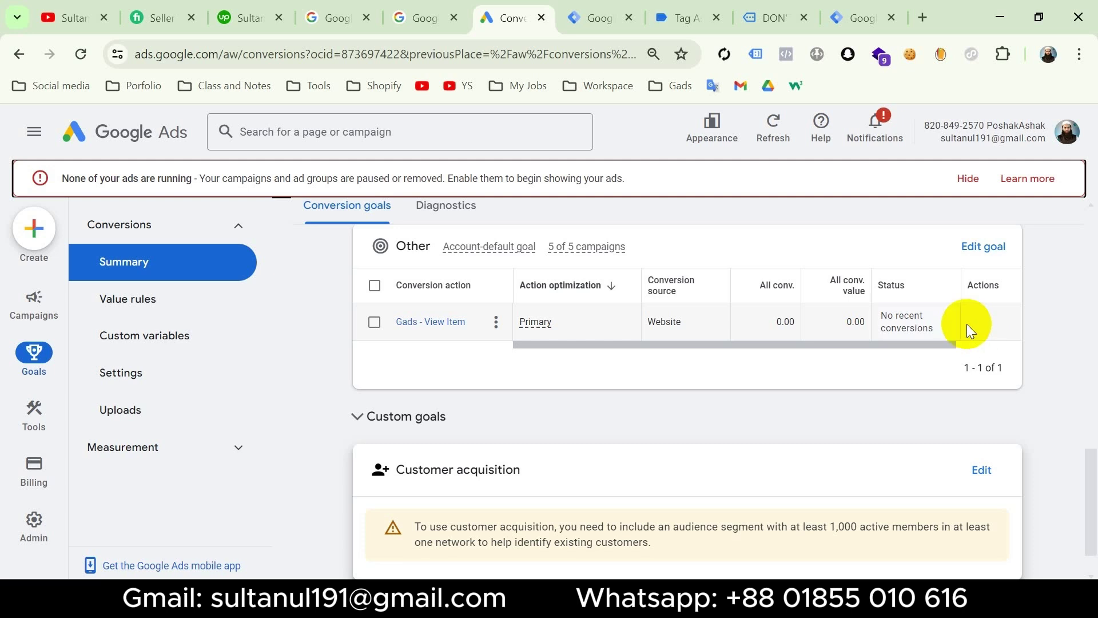
{"action": "left_click", "coordinate": [595, 21]}
Publish the container with name and description 'Gads view item conversion setup'
{"action": "left_click", "coordinate": [1028, 180]}
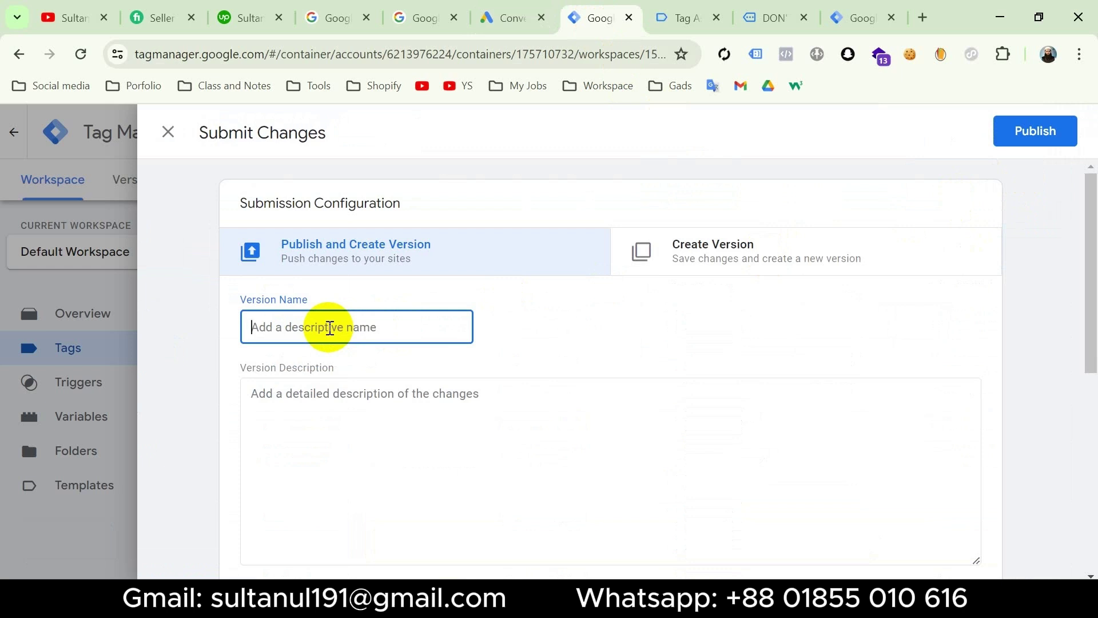
{"action": "type", "text": "Gads view item conversion setup"}
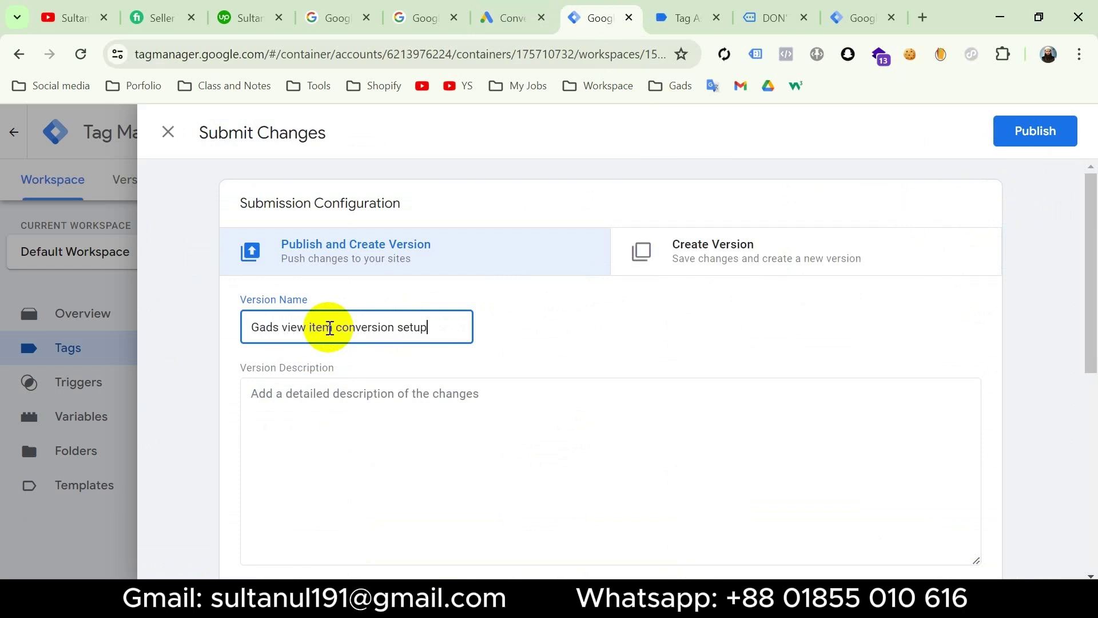
{"action": "key", "text": "ctrl+a"}
{"action": "key", "text": "ctrl+c"}
{"action": "left_click", "coordinate": [334, 422]}
{"action": "key", "text": "ctrl+v"}
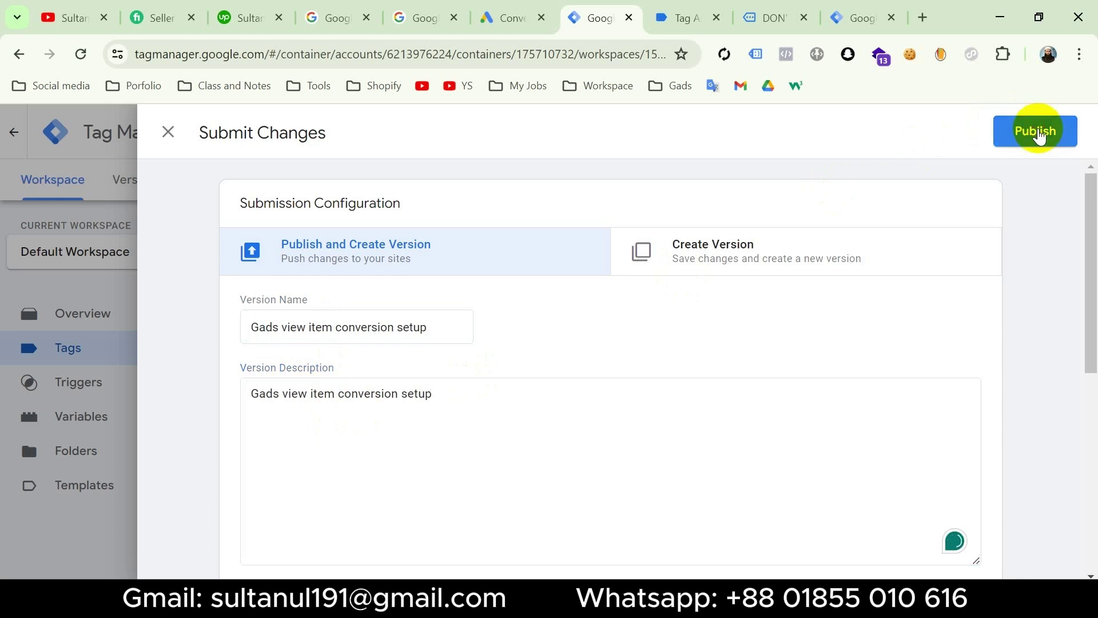
{"action": "left_click", "coordinate": [1040, 137]}
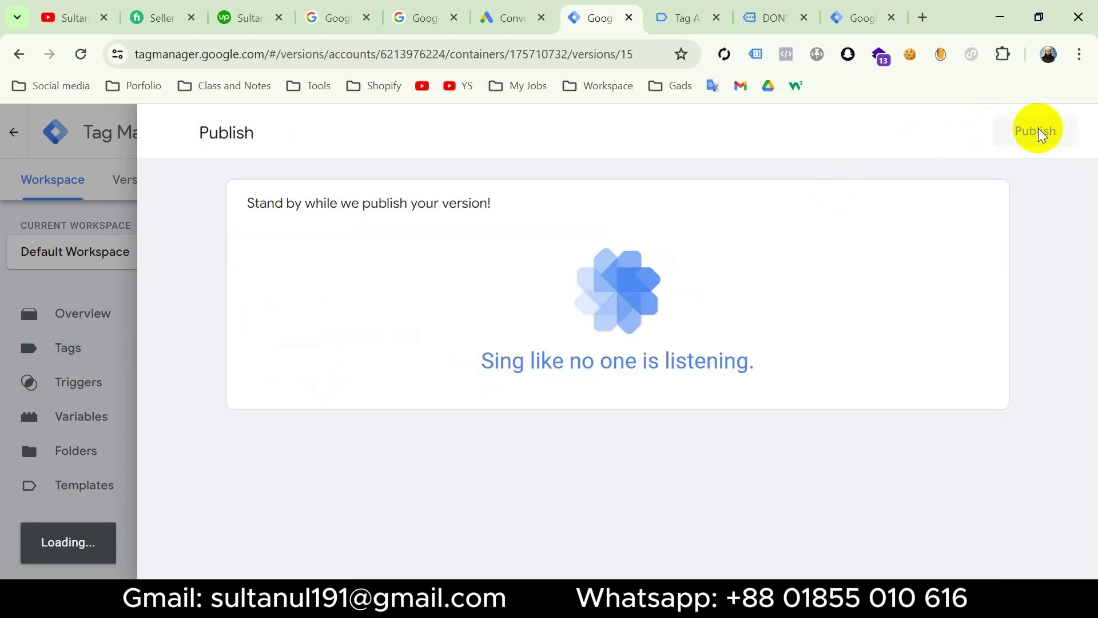